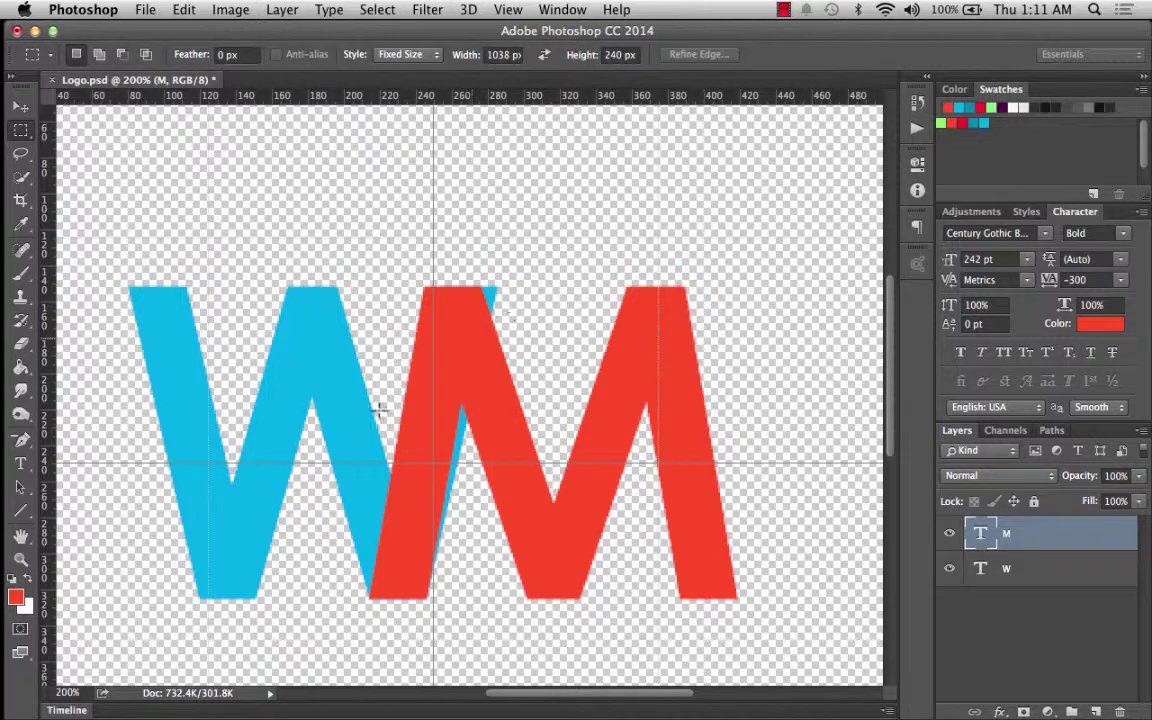
# Step: Select the W and M text layers and group them together
pyautogui.scroll(-1, 543, 370)
pyautogui.scroll(-2, 543, 370)
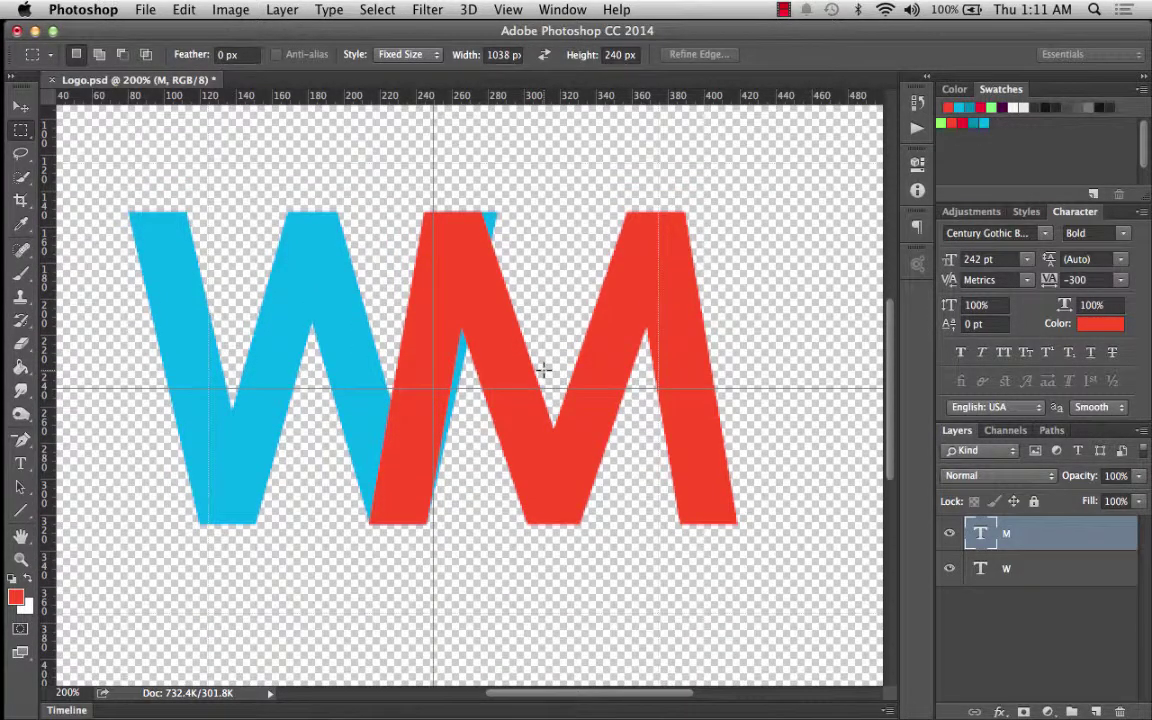
pyautogui.click(1010, 571)
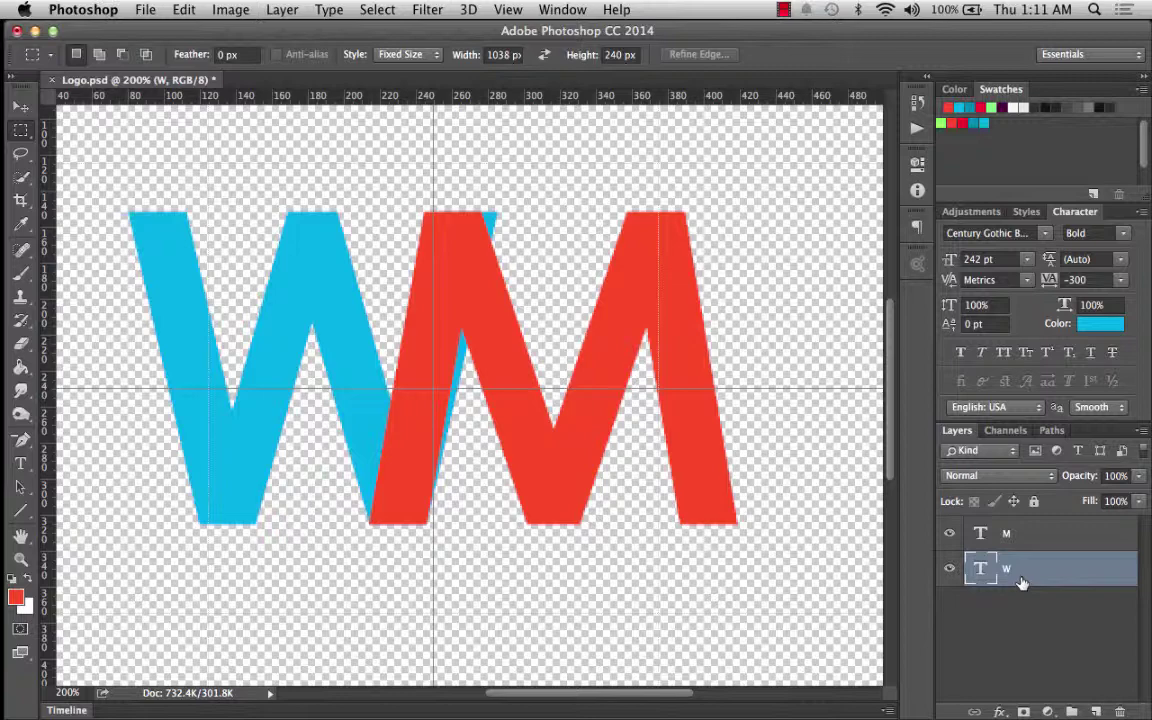
pyautogui.keyDown('shift'); pyautogui.click(1010, 534); pyautogui.keyUp('shift')
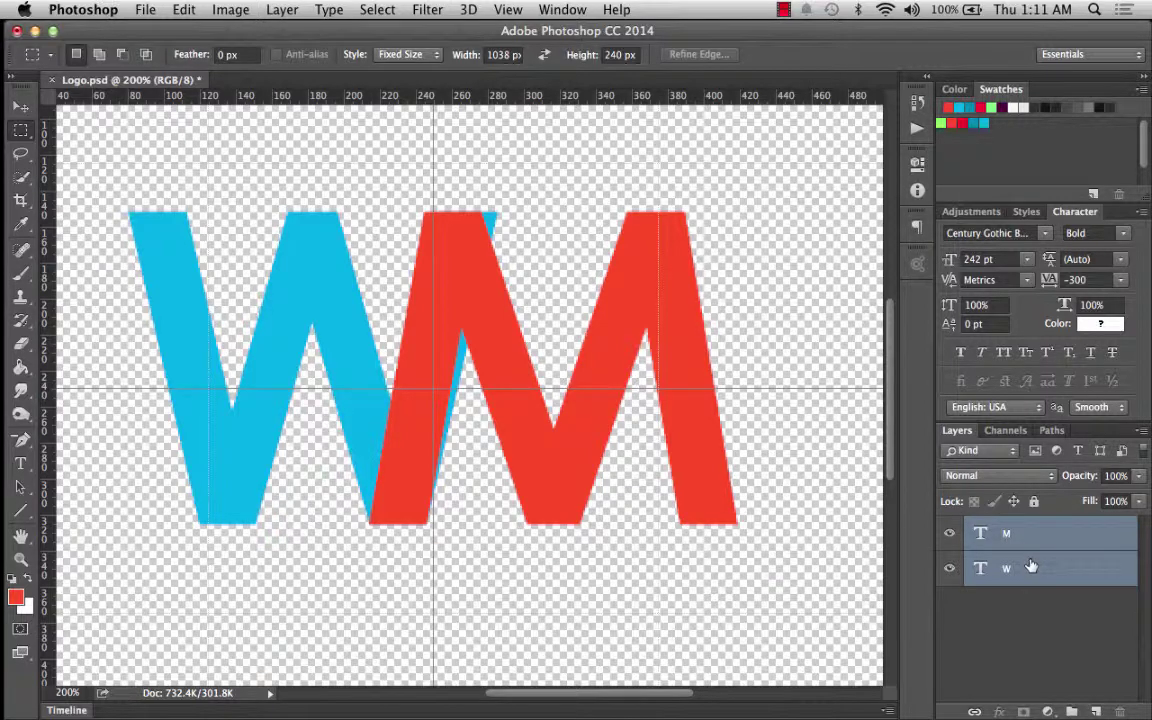
pyautogui.press('super+g')
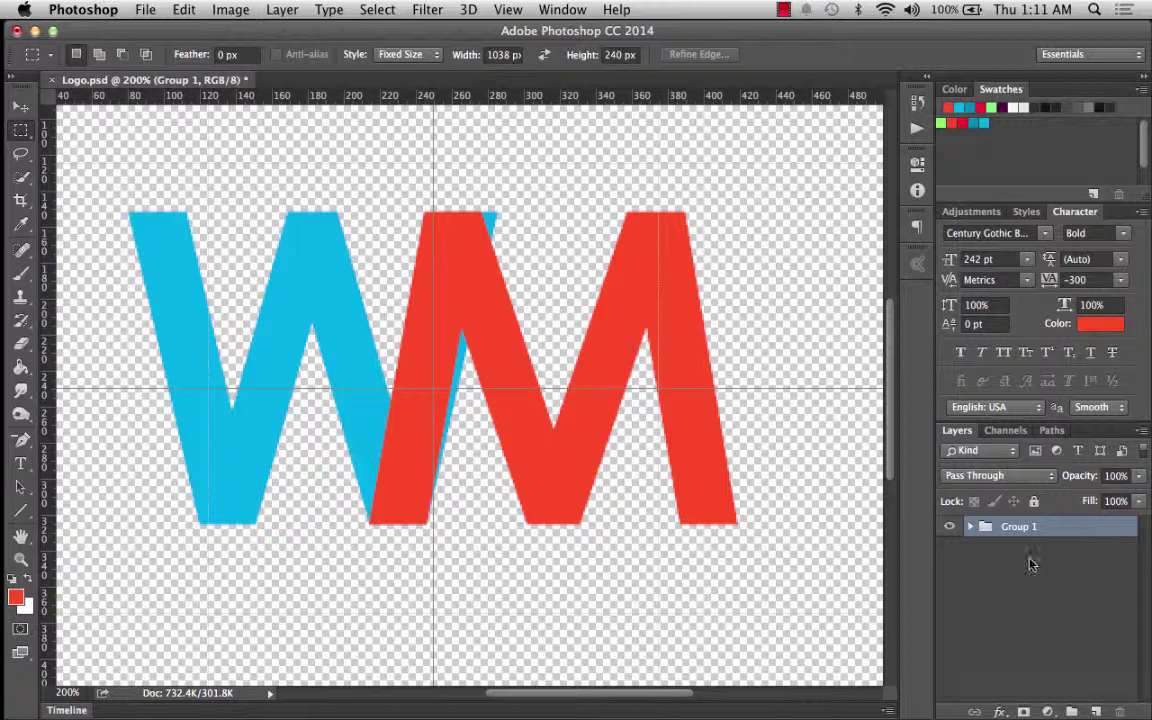
# Step: Name the new group 'Original Type' and check that it holds M and W
pyautogui.doubleClick(1020, 527)
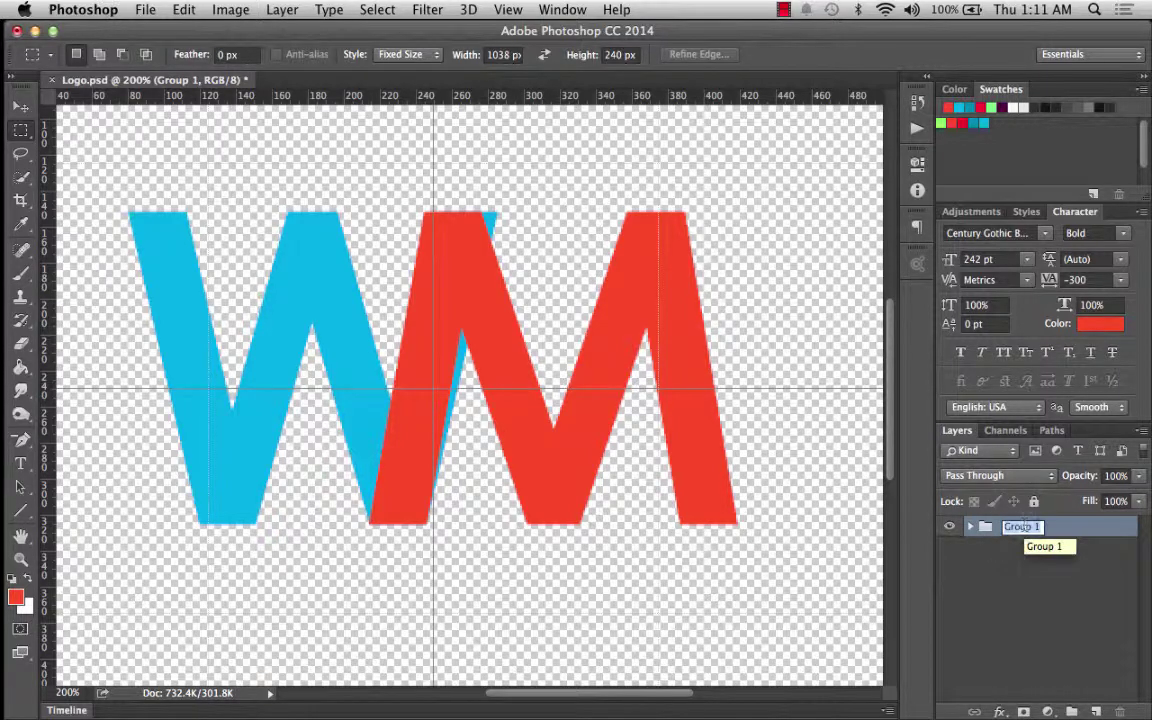
pyautogui.write('Original Type')
pyautogui.press('Return')
pyautogui.click(970, 527)
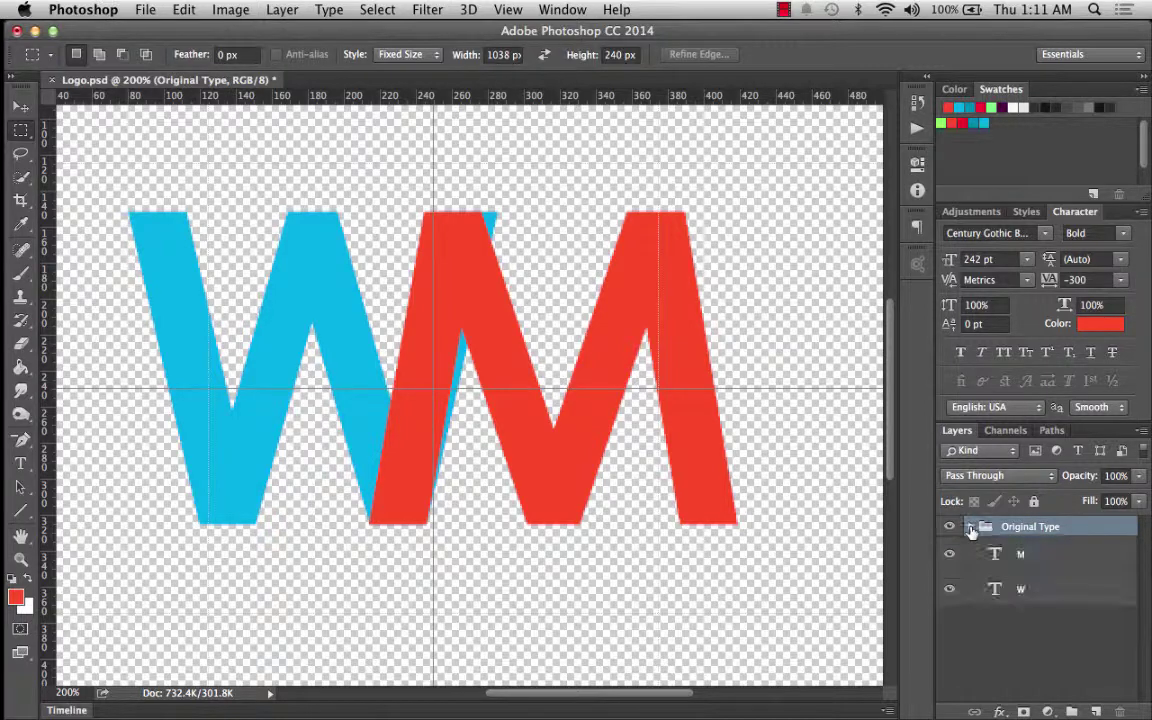
pyautogui.click(970, 527)
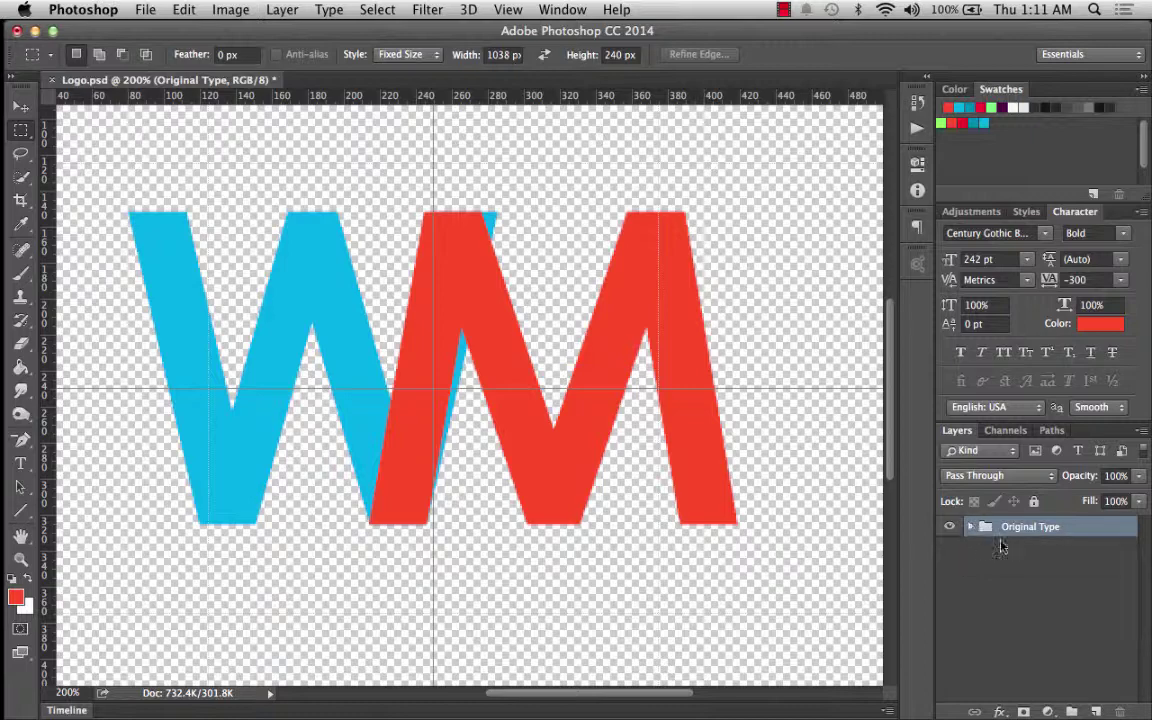
# Step: Duplicate the Original Type group and hide the original
pyautogui.moveTo(982, 527); pyautogui.dragTo(1047, 627)
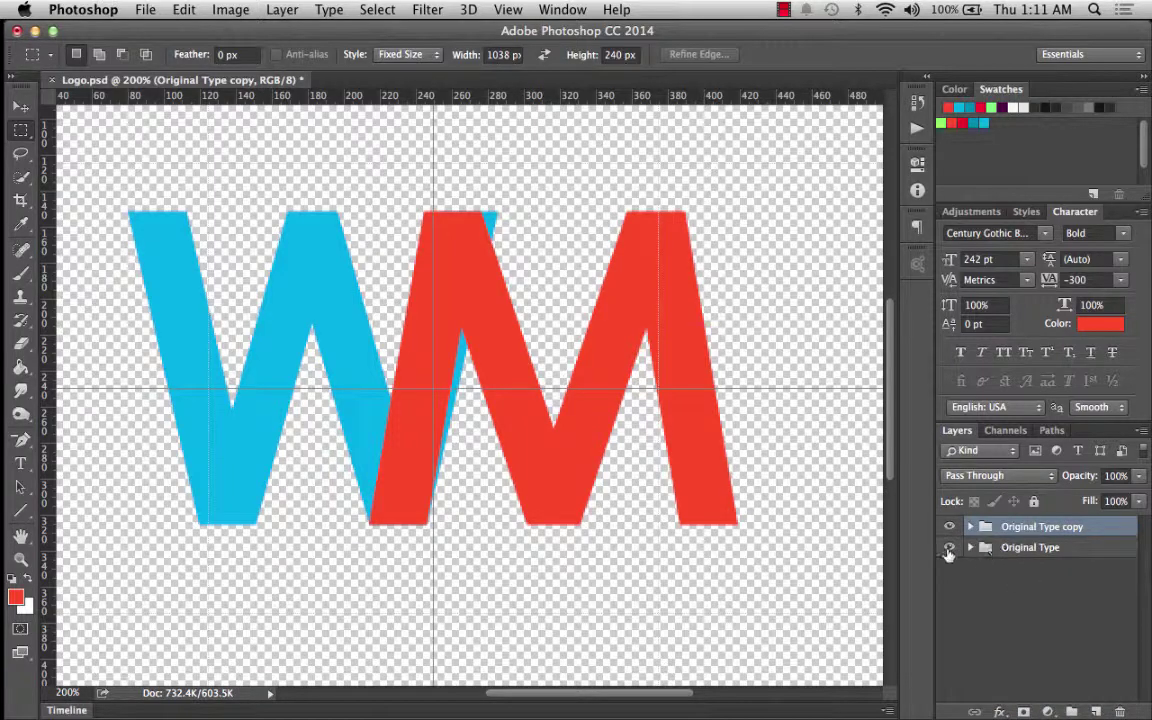
pyautogui.click(950, 549)
pyautogui.click(1047, 553)
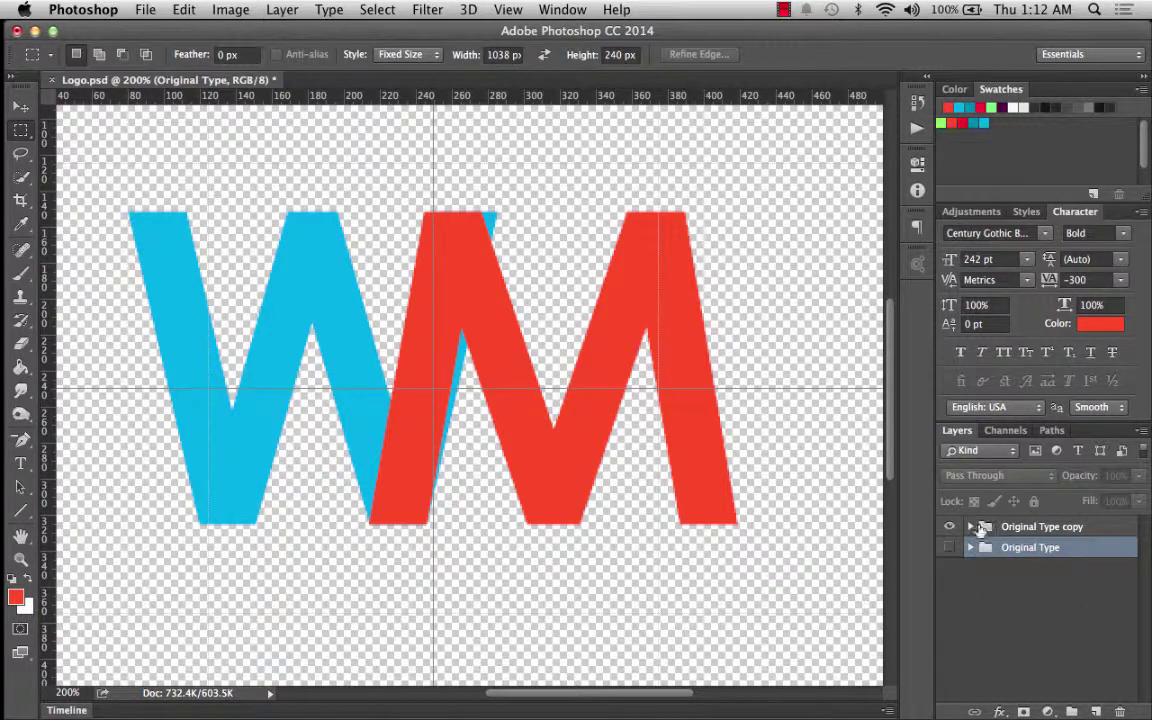
# Step: Rename the copied group 'Vector Type'
pyautogui.click(1044, 530)
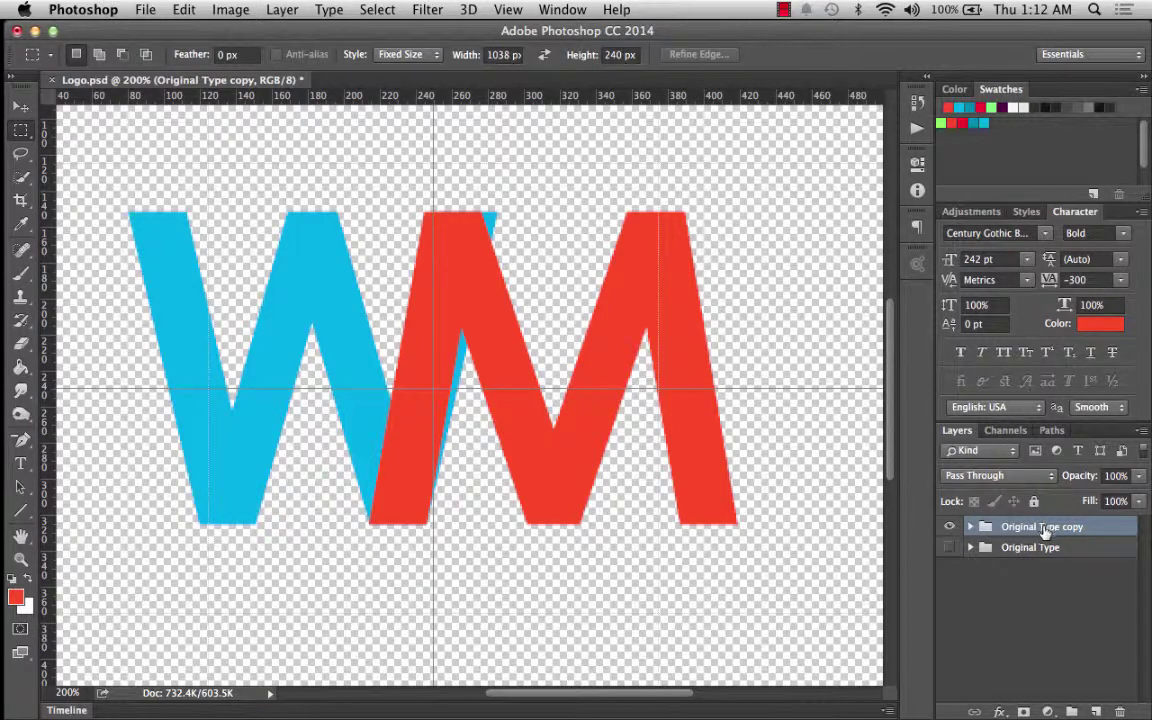
pyautogui.doubleClick(1043, 527)
pyautogui.write('Vector 5')
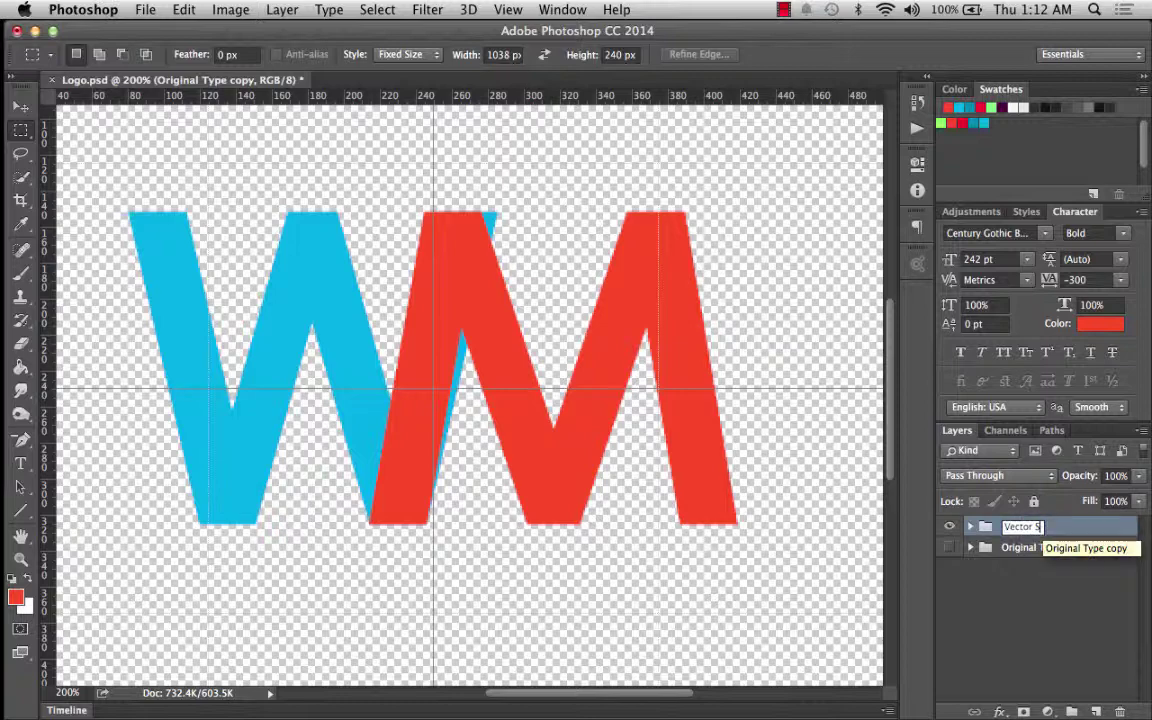
pyautogui.write(' Type')
pyautogui.press('Return')
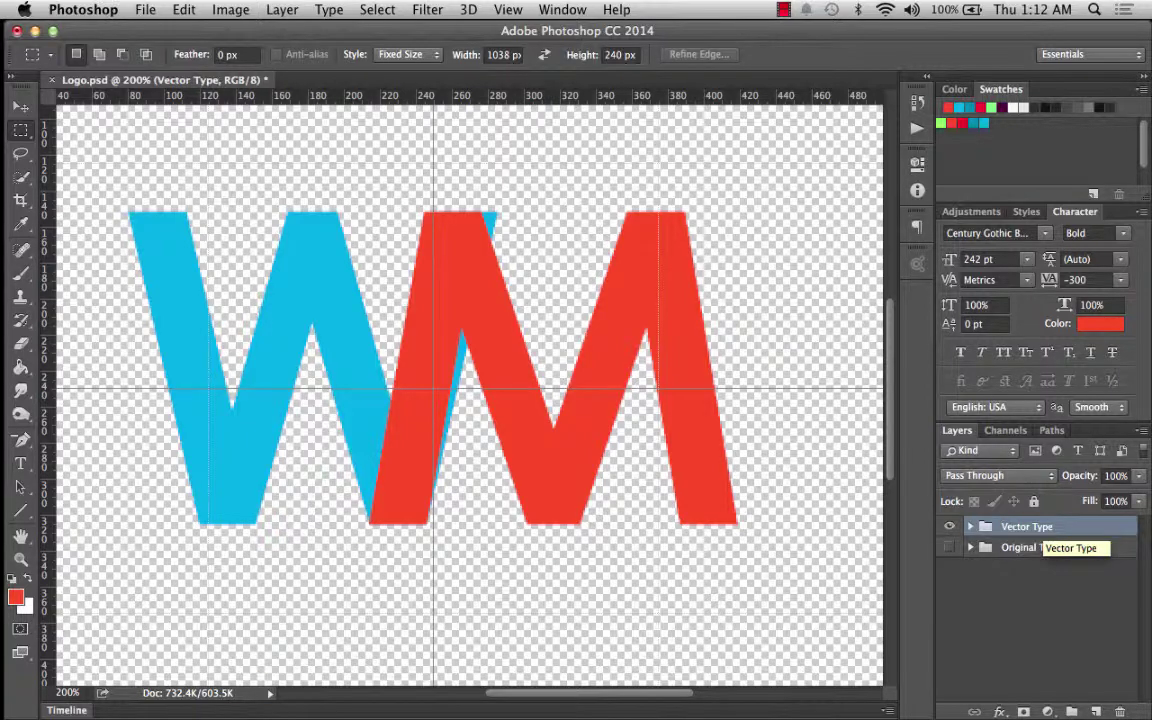
# Step: Select the M and W layers inside Vector Type and convert them to shape layers
pyautogui.click(970, 526)
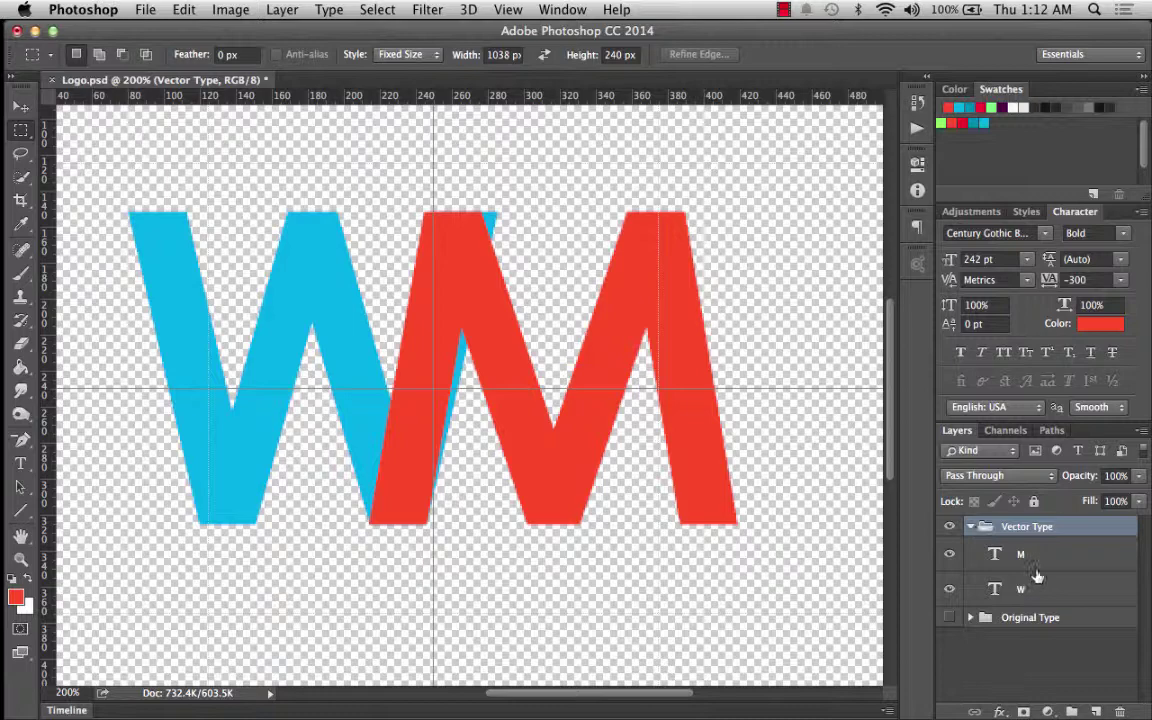
pyautogui.click(1008, 553)
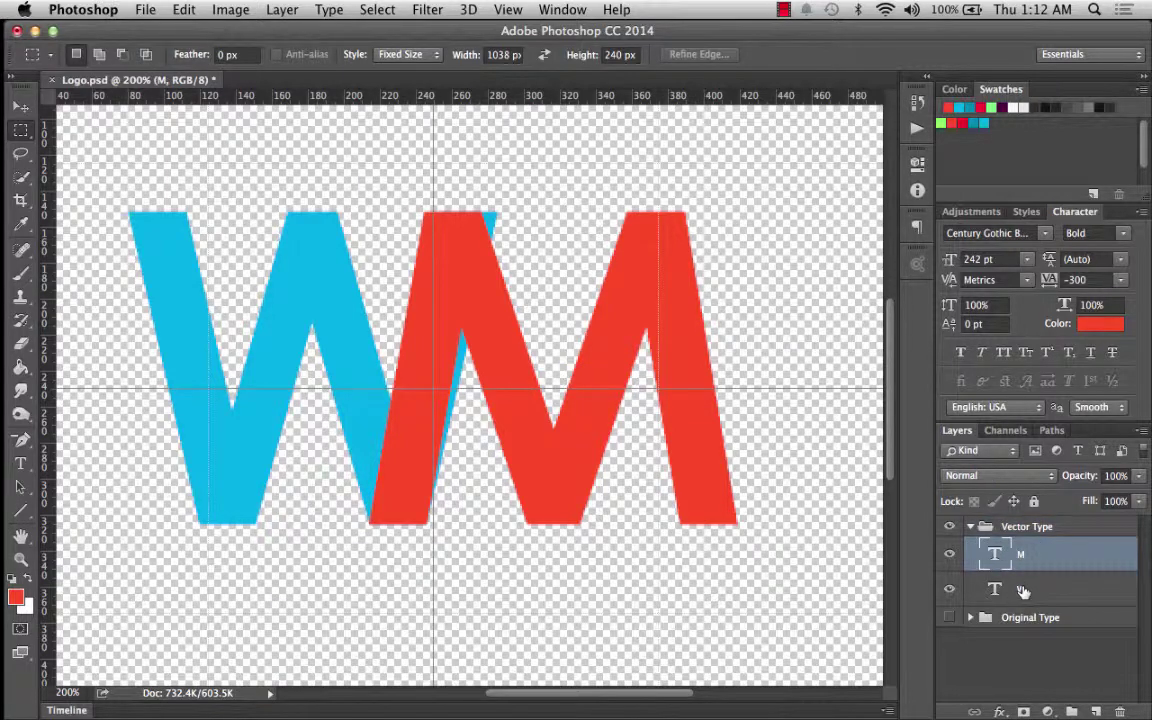
pyautogui.keyDown('shift'); pyautogui.click(1022, 591); pyautogui.keyUp('shift')
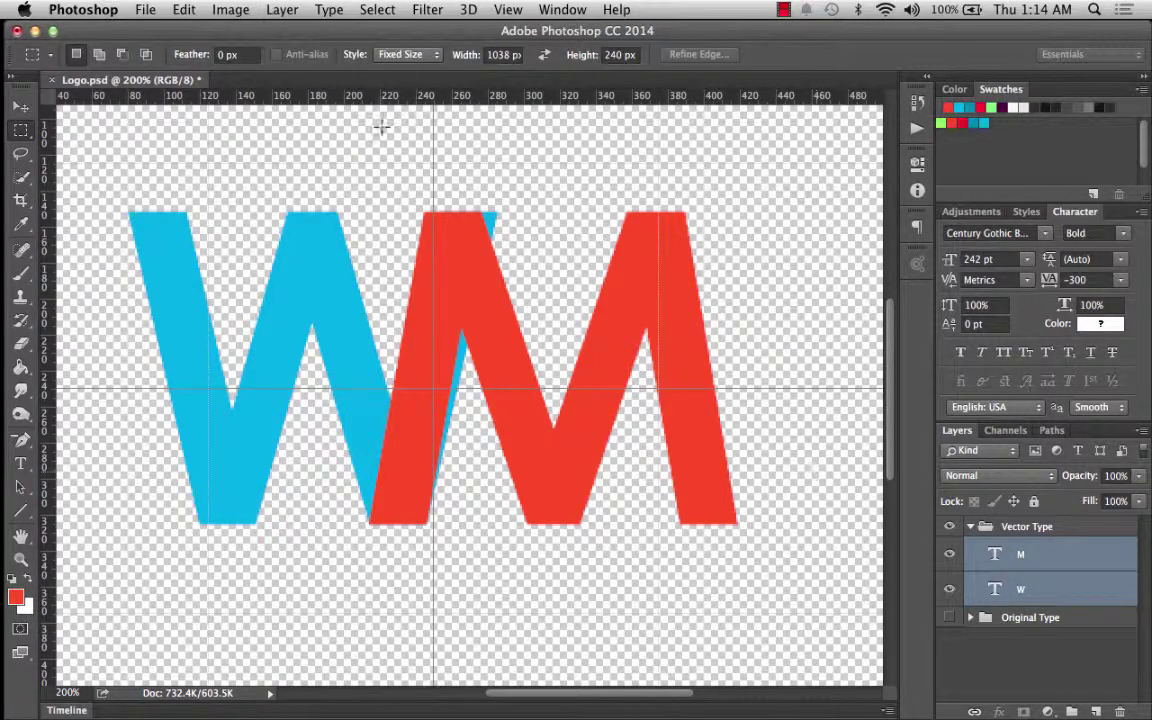
pyautogui.click(333, 12)
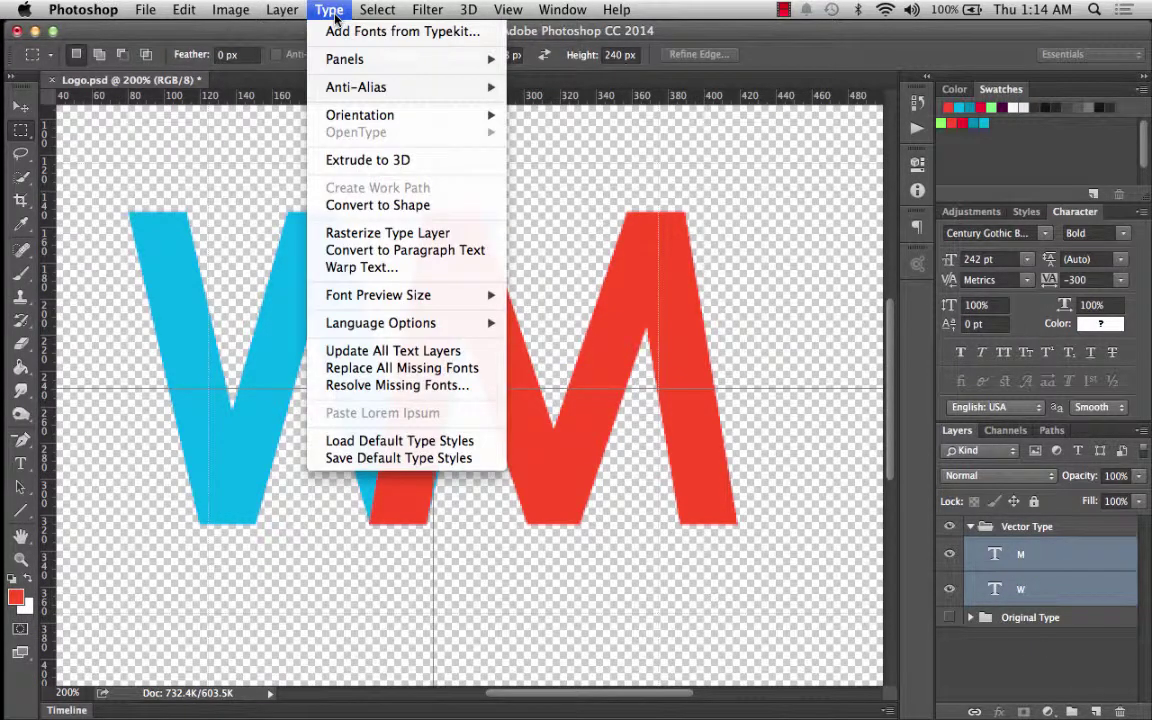
pyautogui.click(379, 206)
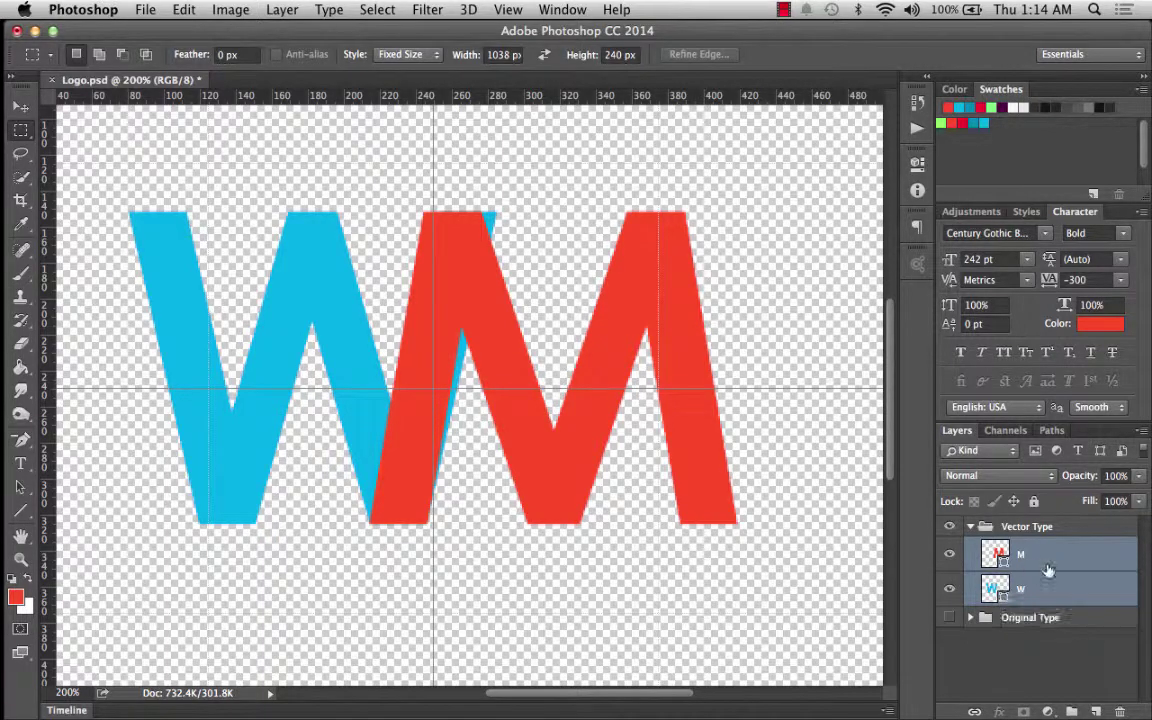
pyautogui.press('a')
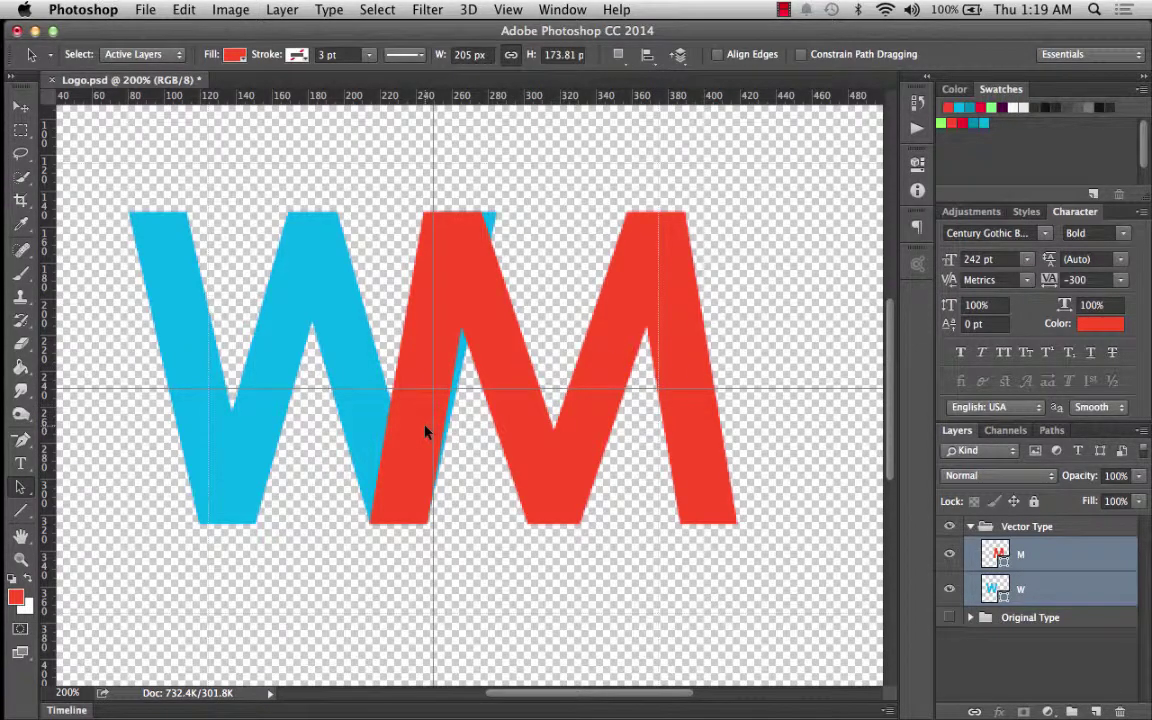
# Step: Select the letter paths to show their anchors and zoom toward the W/M overlap
pyautogui.click(362, 402)
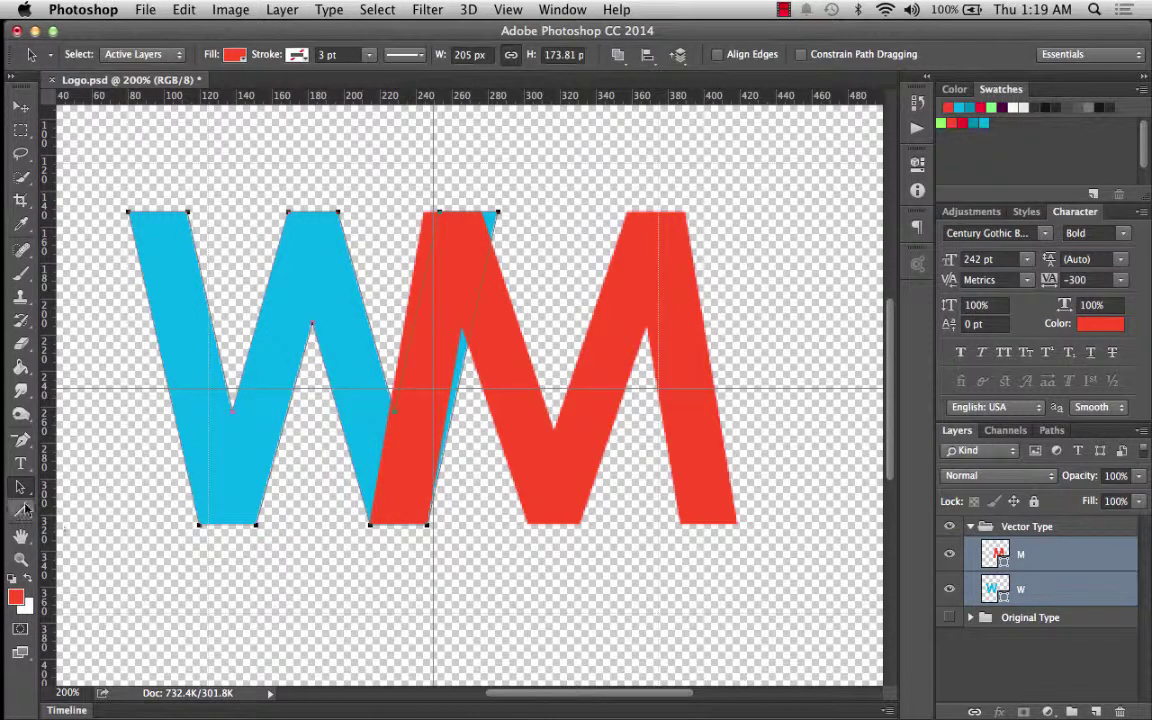
pyautogui.click(22, 561)
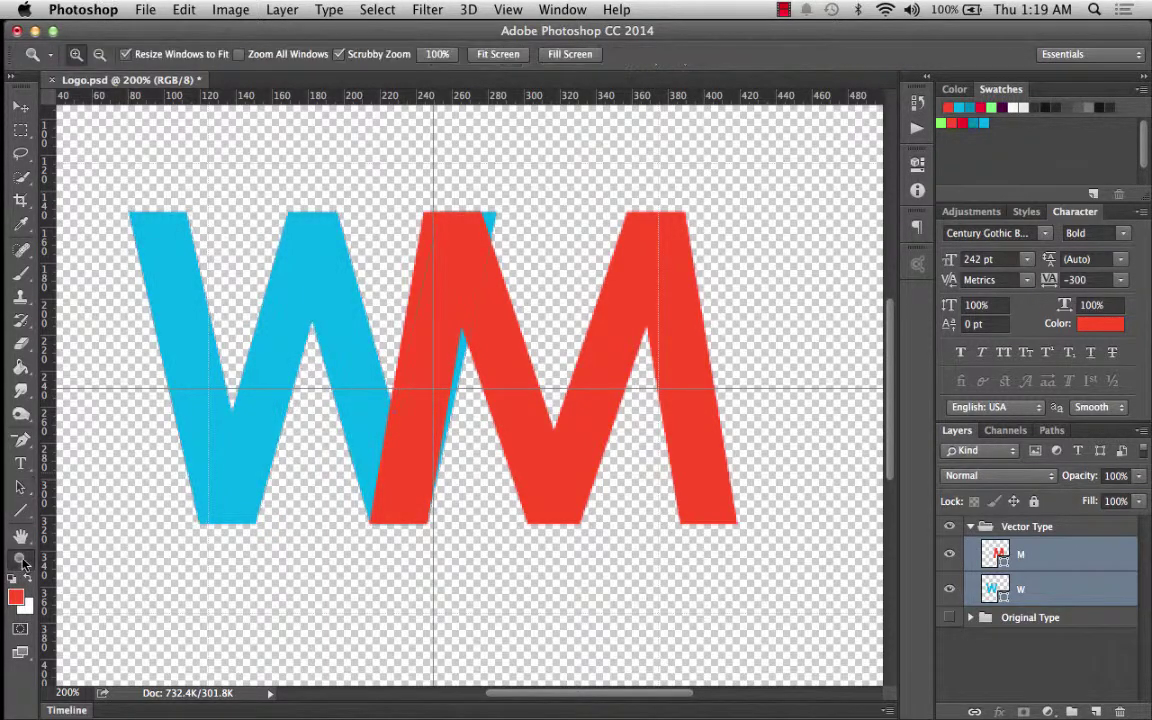
pyautogui.click(396, 433)
pyautogui.scroll(2, 396, 433)
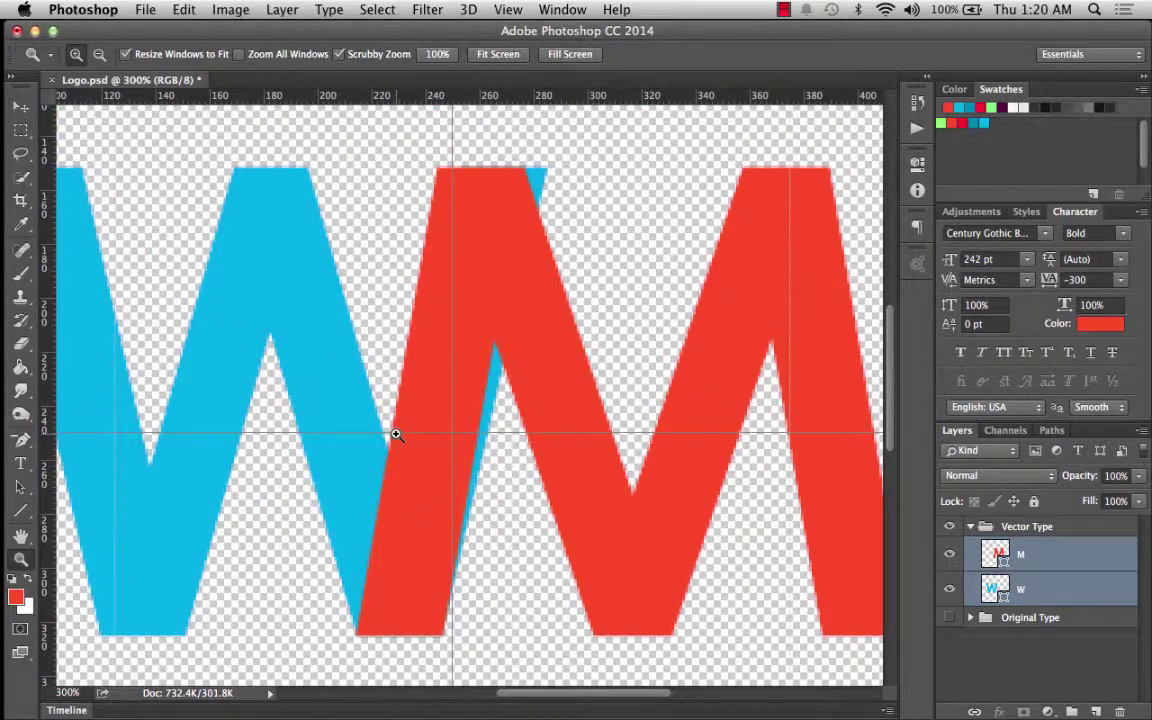
pyautogui.click(21, 490)
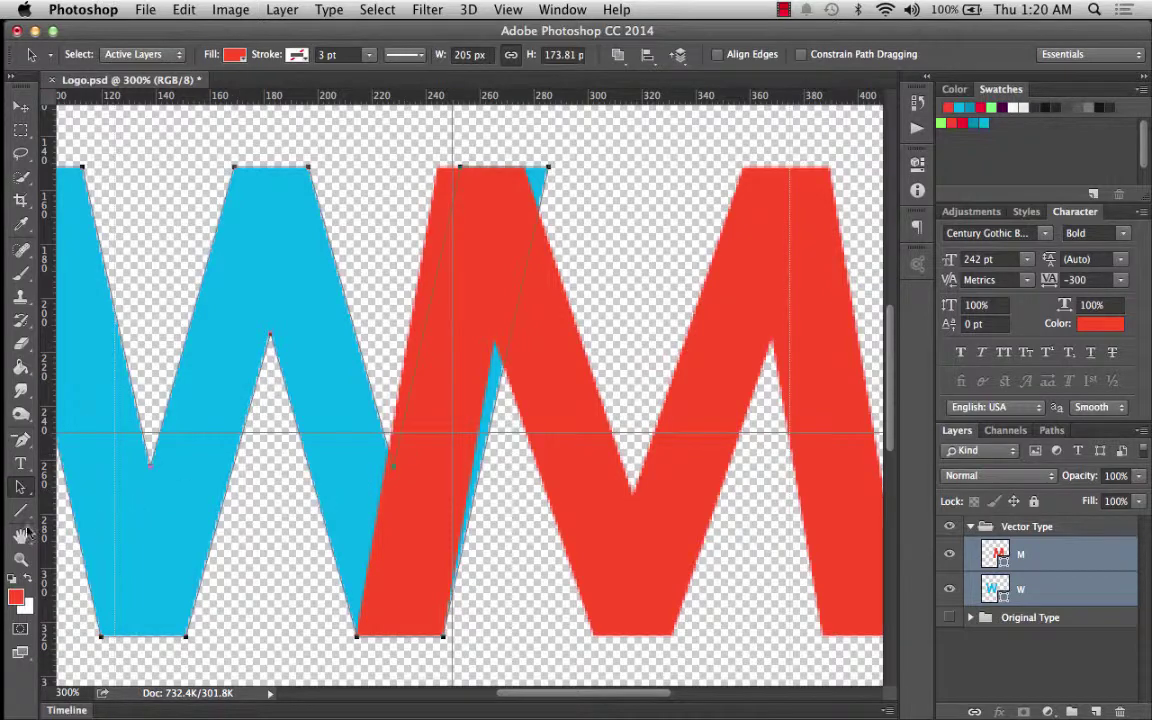
# Step: Zoom to 500% on the W/M junction and inspect the overlapping paths
pyautogui.click(20, 559)
pyautogui.click(395, 461)
pyautogui.click(395, 461)
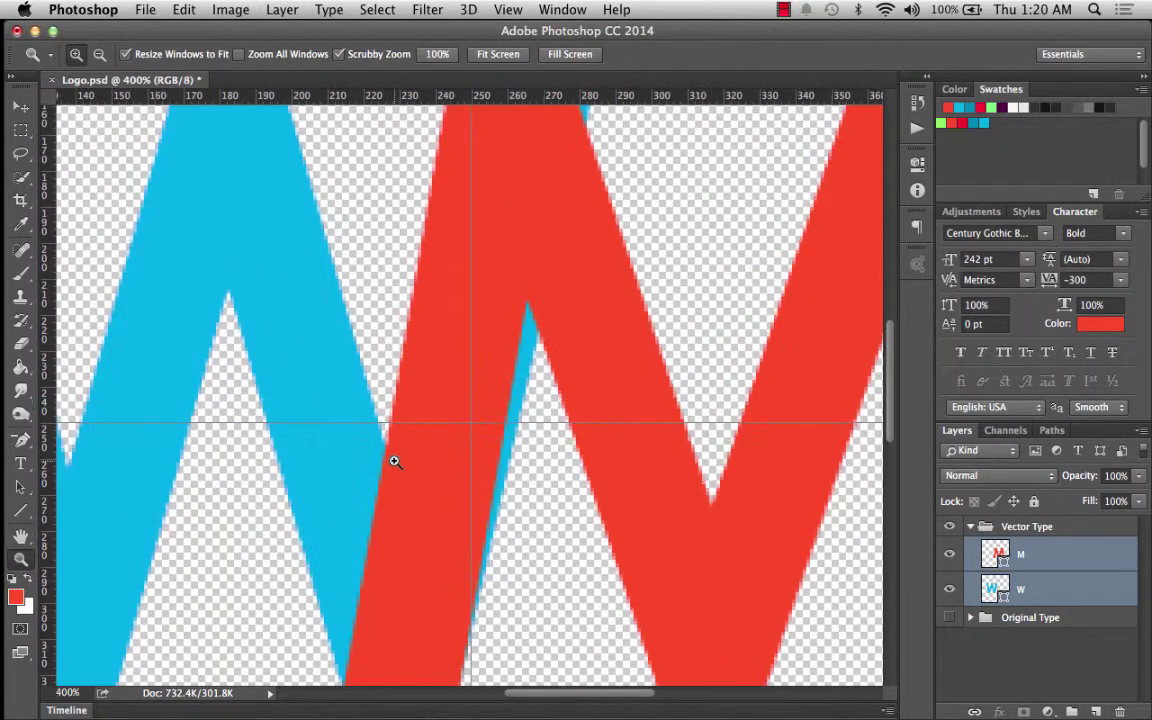
pyautogui.click(405, 455)
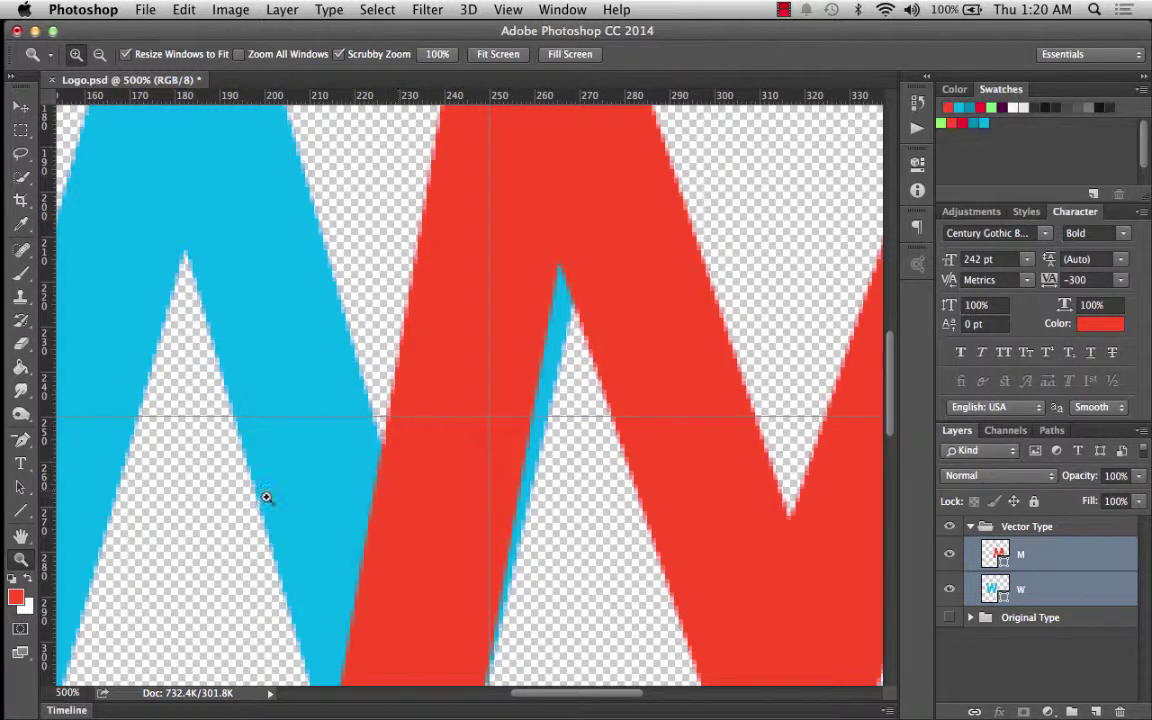
pyautogui.click(20, 488)
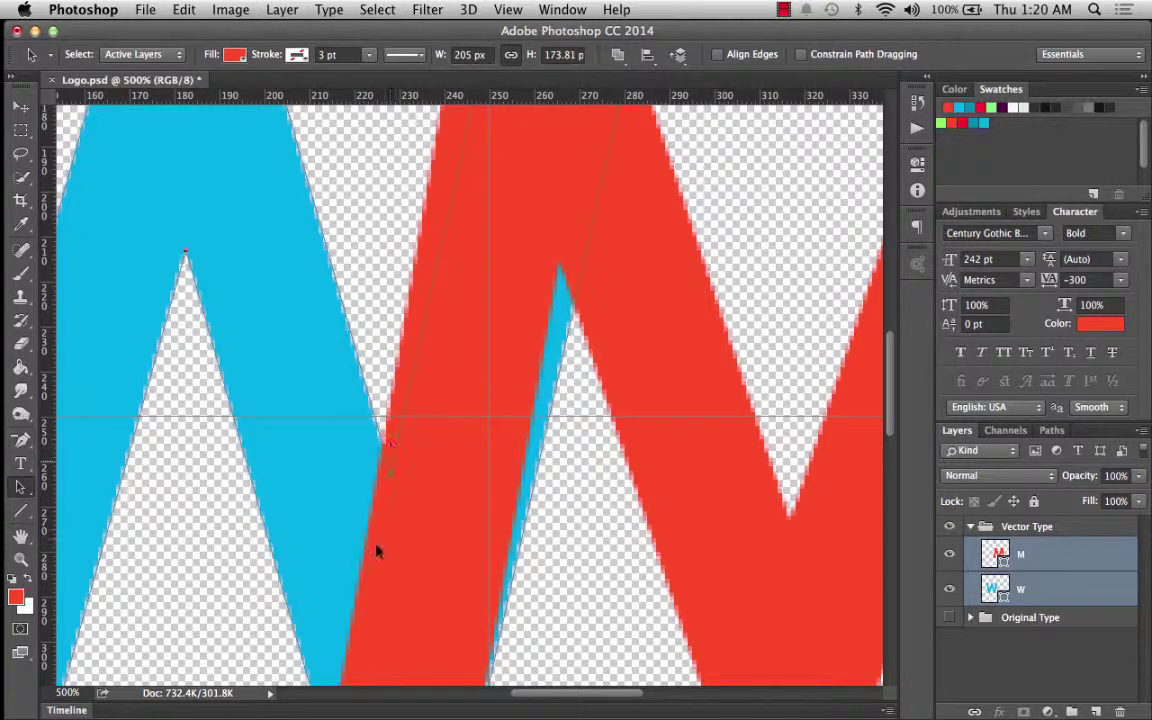
pyautogui.scroll(-5, 408, 527)
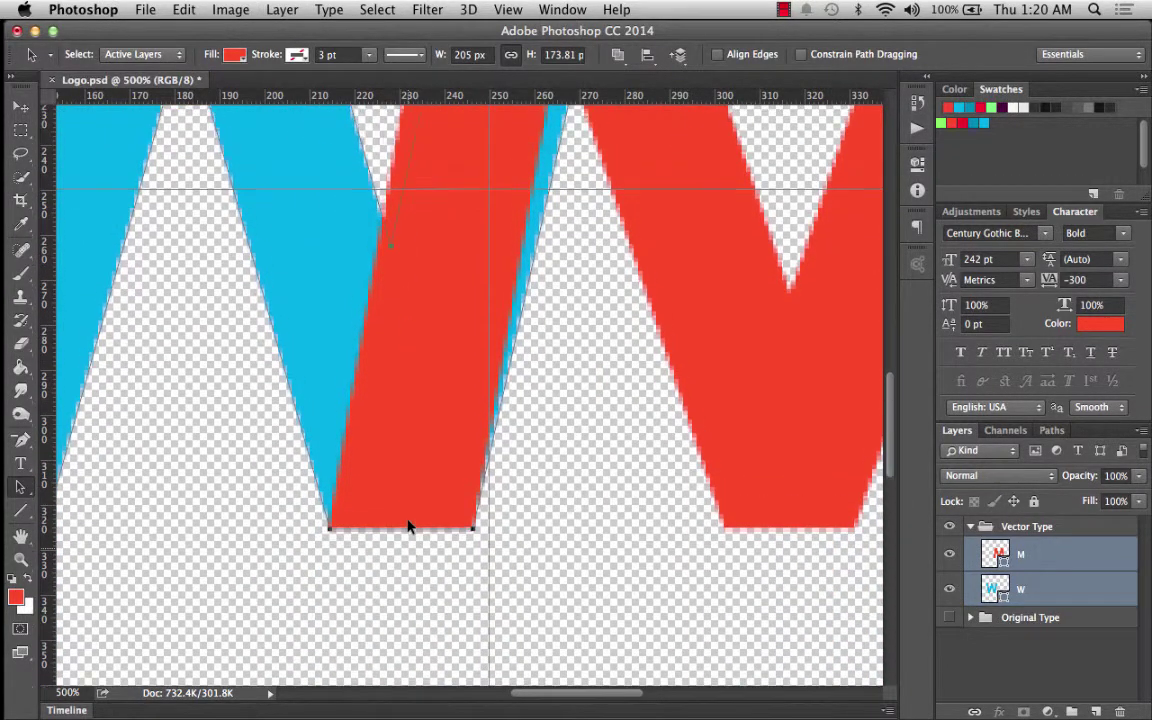
pyautogui.scroll(5, 408, 527)
pyautogui.scroll(5, 408, 527)
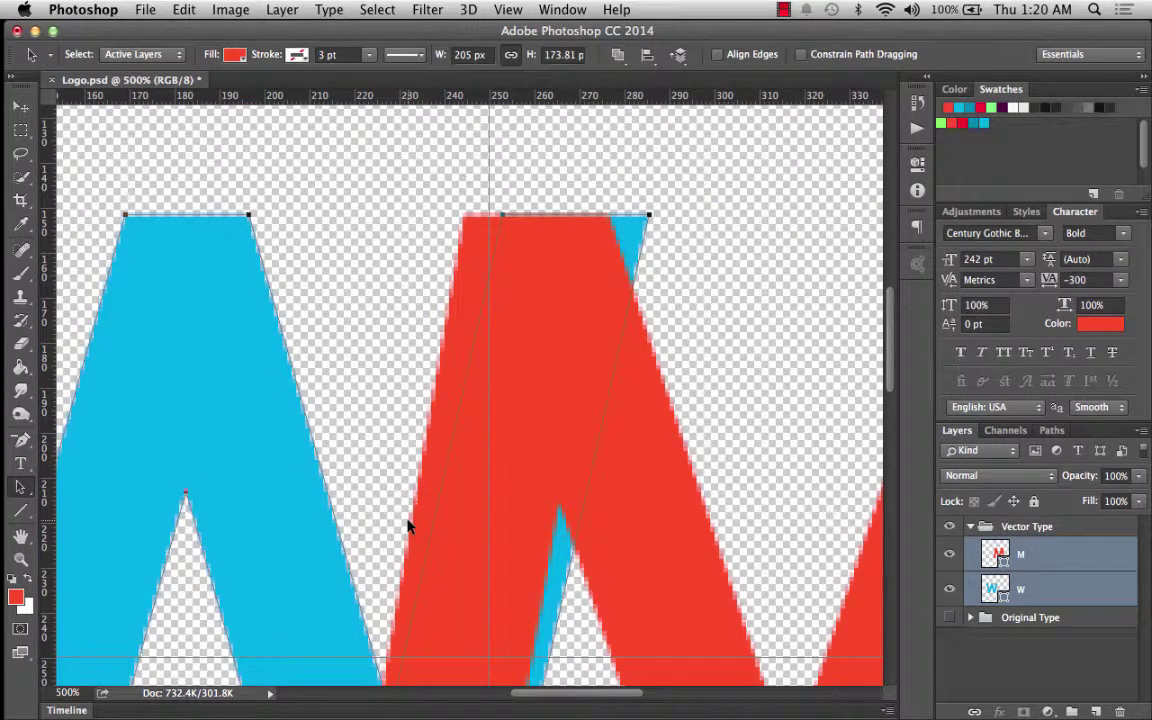
pyautogui.scroll(-5, 408, 527)
pyautogui.hscroll(-1, 408, 527)
pyautogui.hscroll(2, 408, 527)
pyautogui.scroll(5, 408, 527)
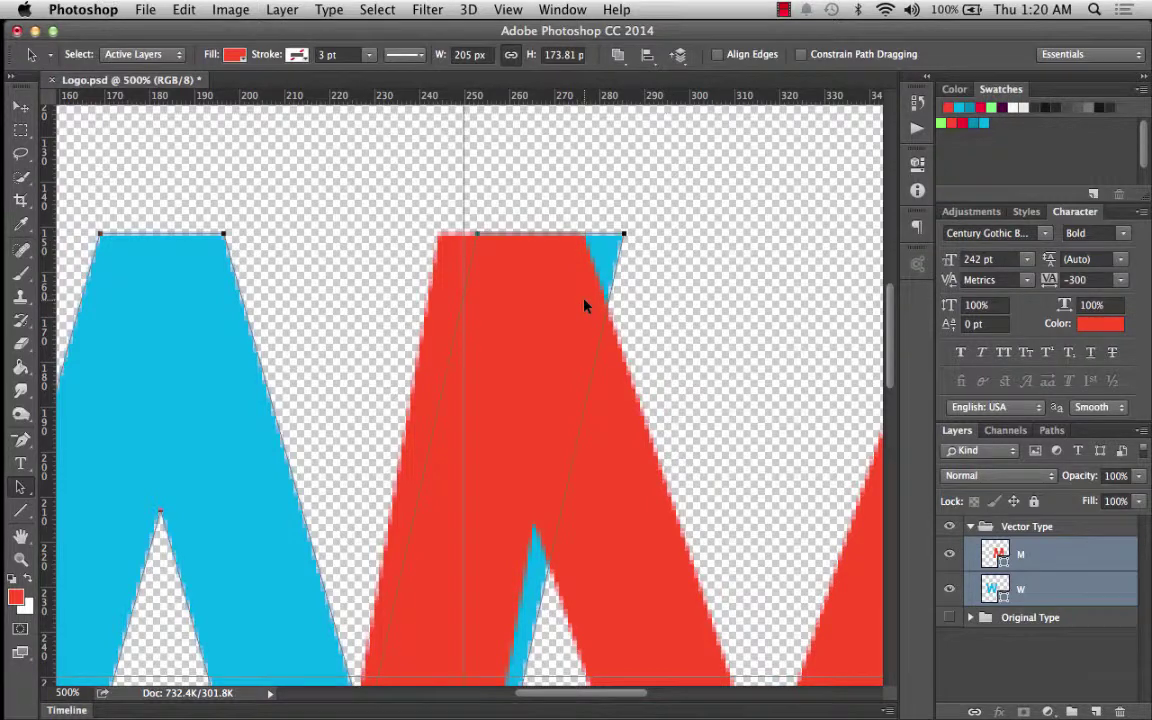
pyautogui.scroll(-3, 585, 305)
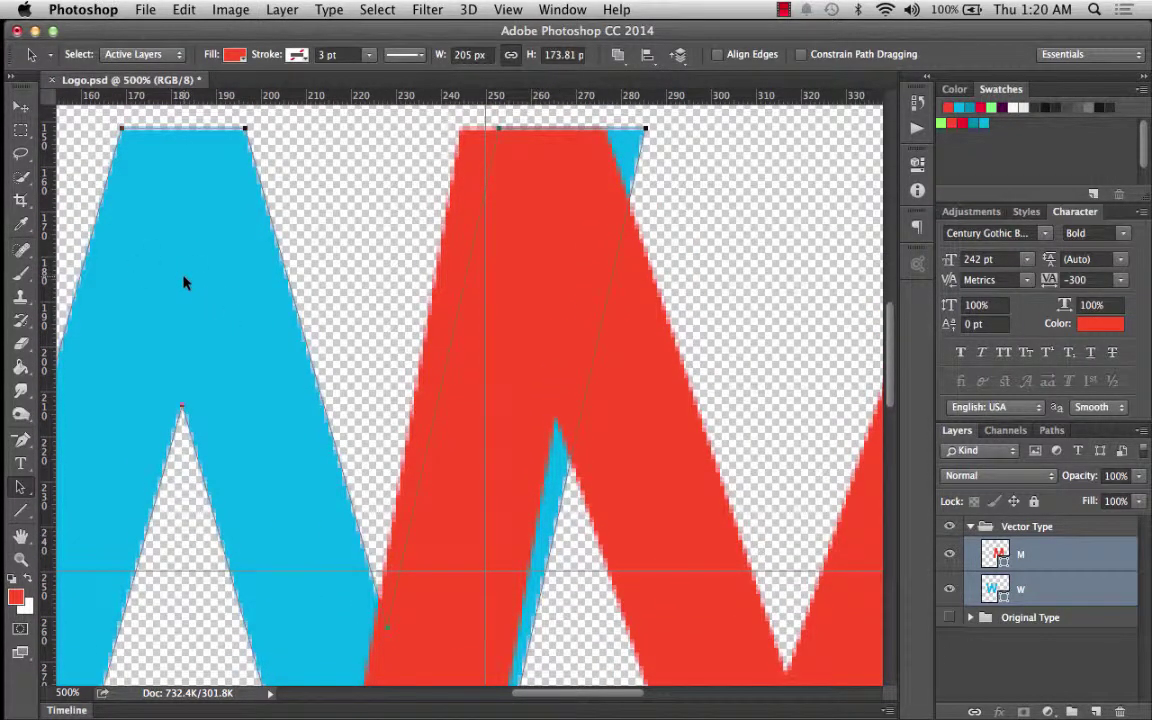
pyautogui.scroll(2, 586, 200)
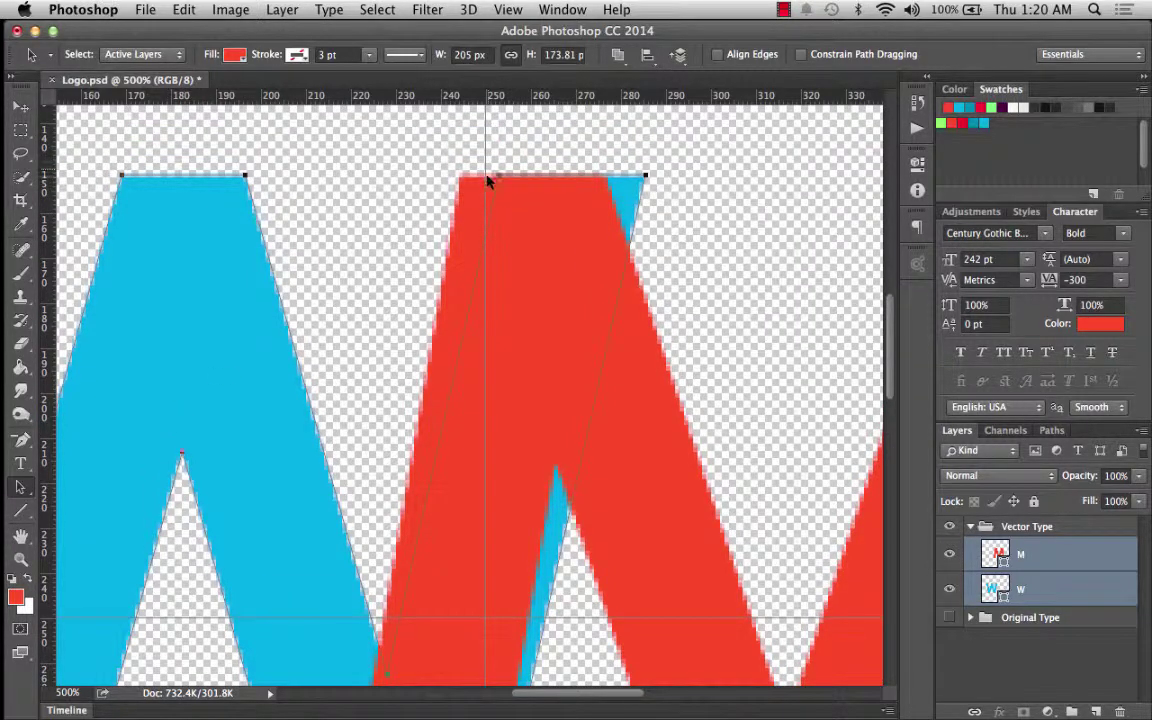
# Step: Select the anchor on the red M's top edge and zoom to 700% there
pyautogui.keyDown('alt'); pyautogui.click(20, 487); pyautogui.keyUp('alt')
pyautogui.moveTo(20, 487); pyautogui.dragTo(72, 496)
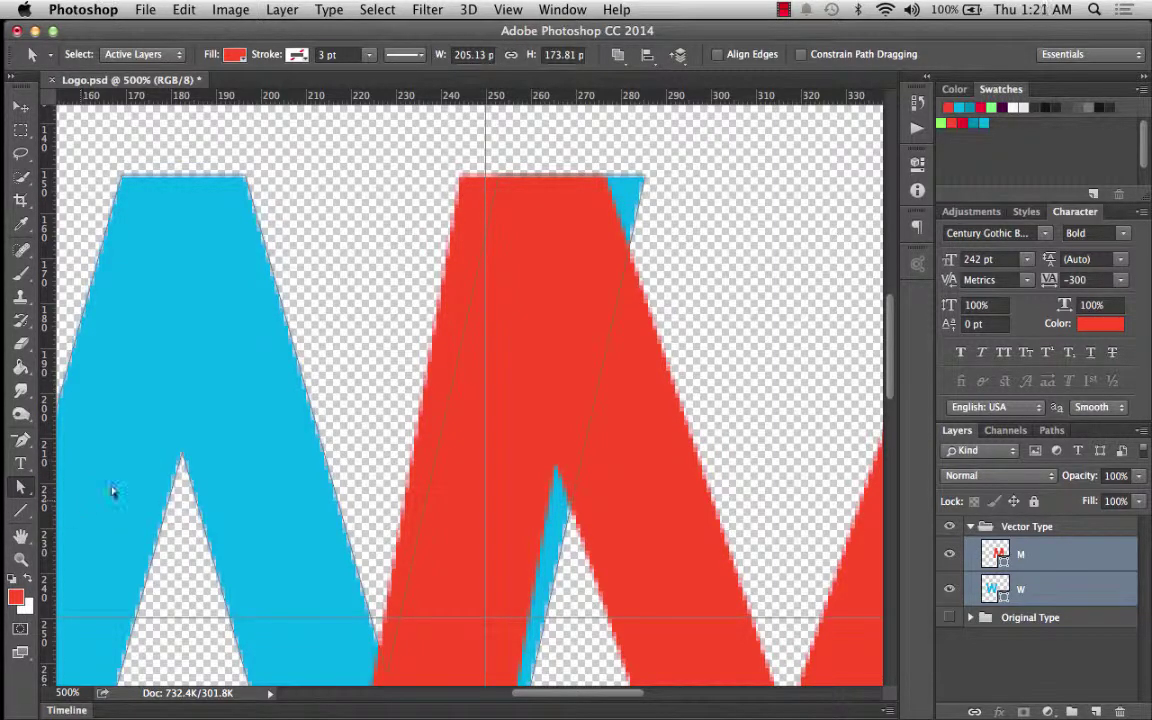
pyautogui.click(506, 179)
pyautogui.click(501, 181)
pyautogui.click(22, 560)
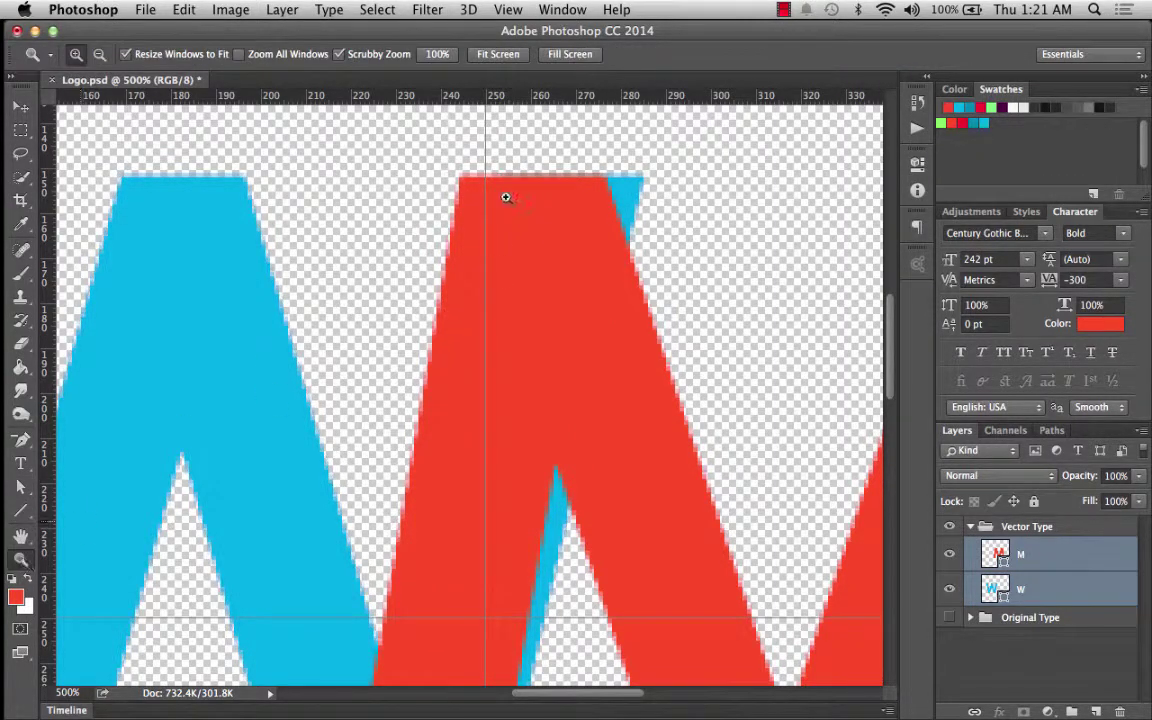
pyautogui.moveTo(506, 197); pyautogui.dragTo(506, 197)
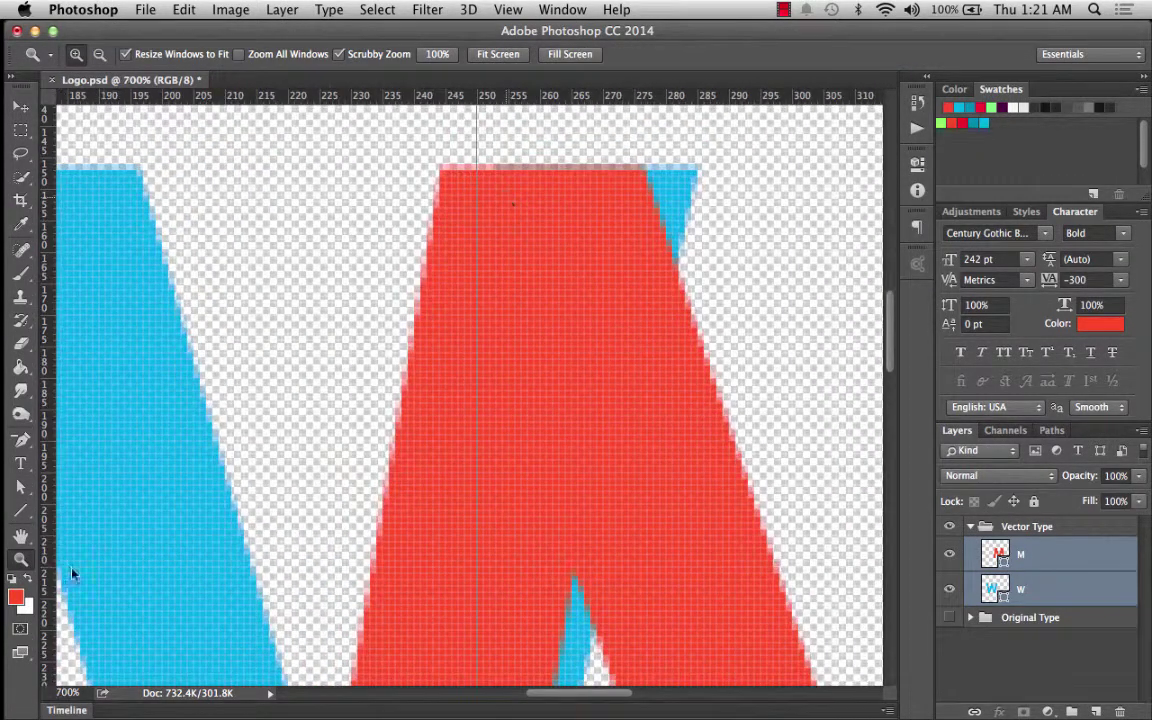
pyautogui.click(24, 487)
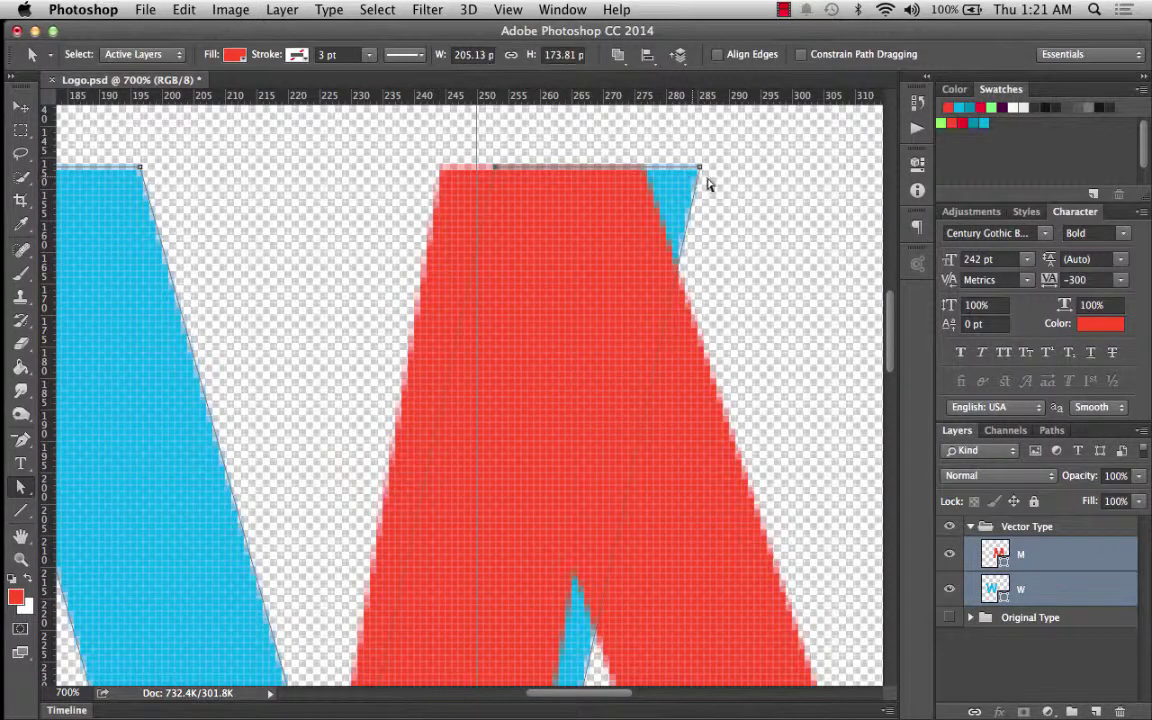
# Step: Slide the M's top-edge anchor left onto its top-left corner and fine-tune it
pyautogui.scroll(-10, 680, 292)
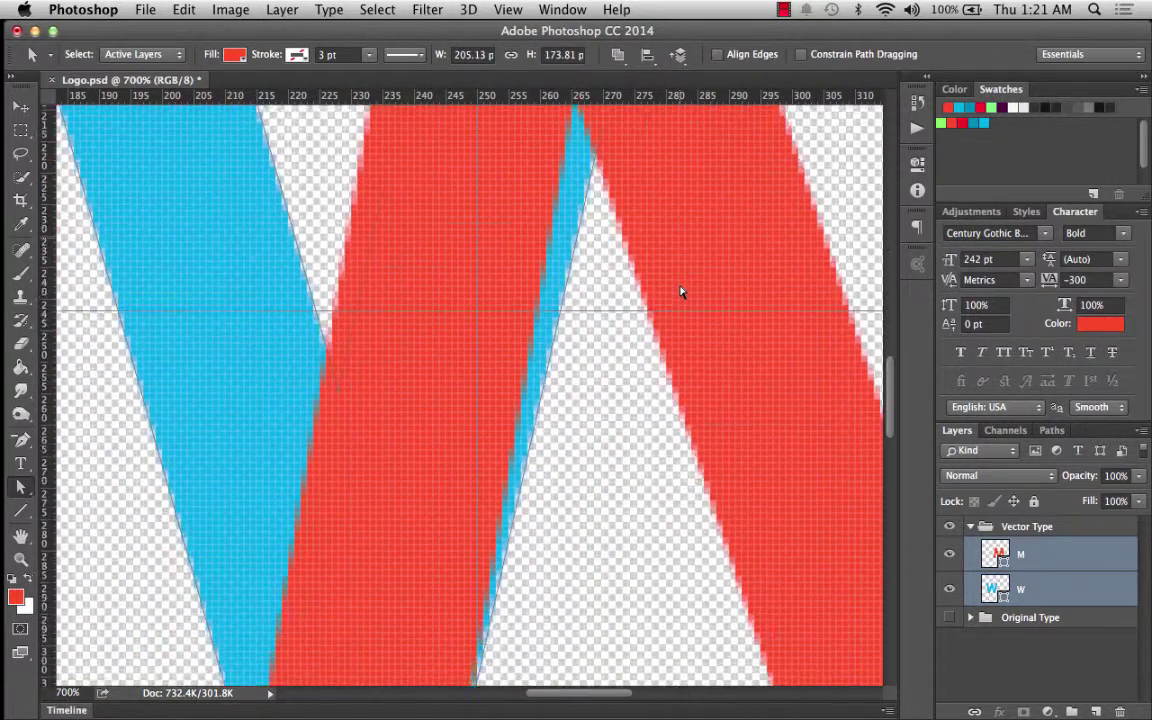
pyautogui.scroll(-7, 680, 292)
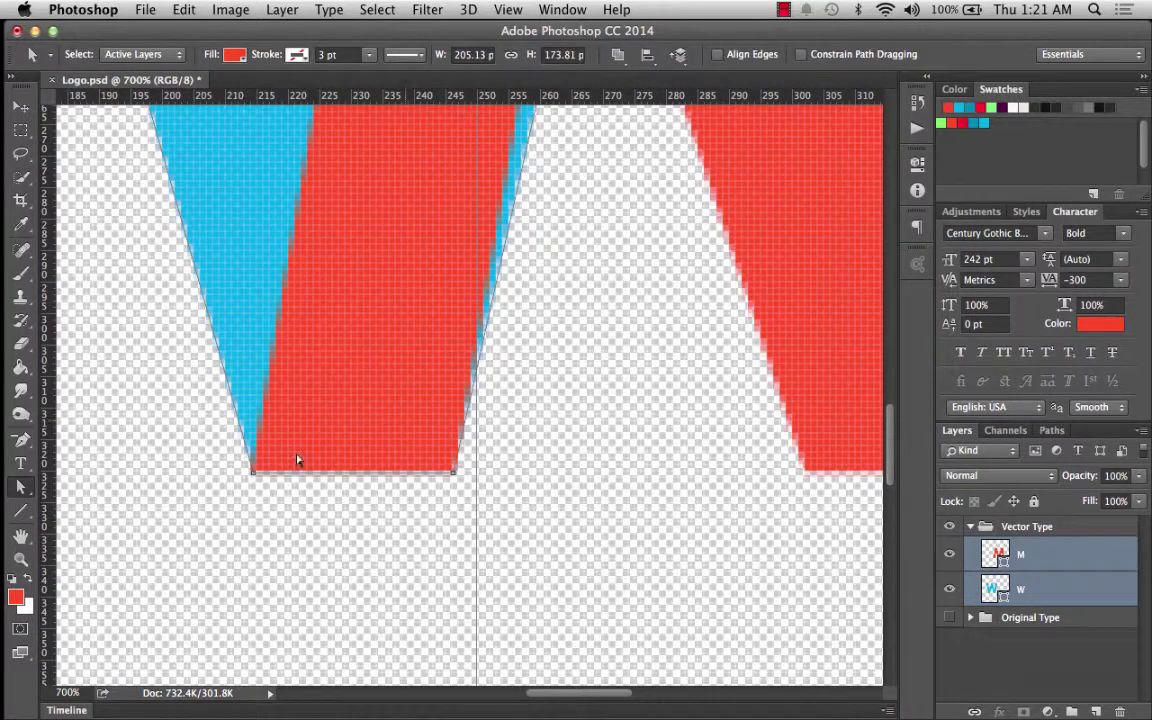
pyautogui.scroll(15, 597, 316)
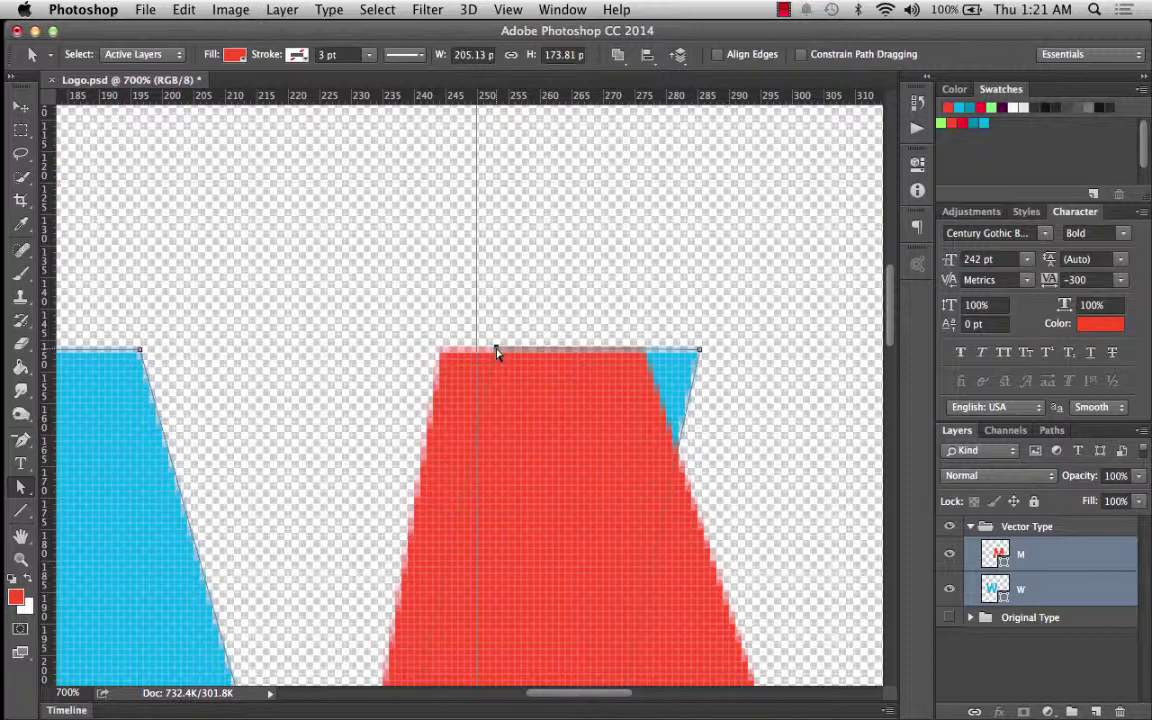
pyautogui.moveTo(497, 352); pyautogui.dragTo(458, 353)
pyautogui.moveTo(446, 353); pyautogui.dragTo(446, 350)
pyautogui.hotkey('ctrl', 'z')
pyautogui.moveTo(443, 358); pyautogui.dragTo(444, 355)
pyautogui.scroll(-5, 478, 481)
pyautogui.scroll(-6, 543, 481)
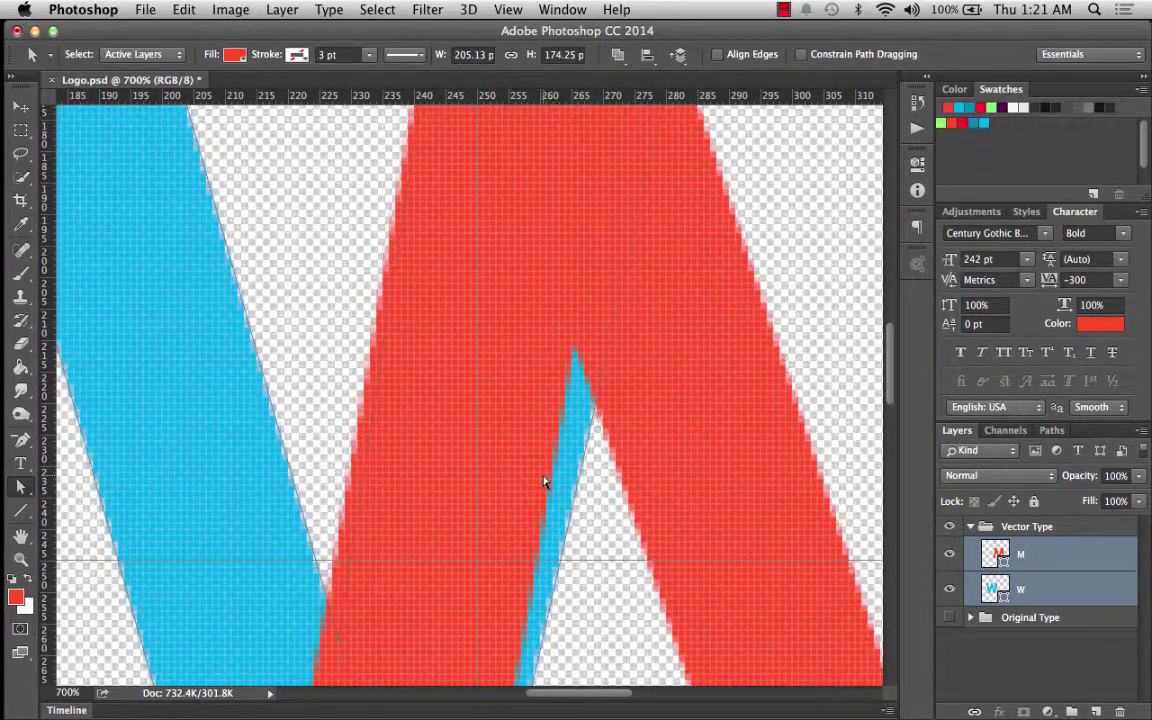
pyautogui.scroll(-5, 543, 481)
pyautogui.scroll(-6, 543, 481)
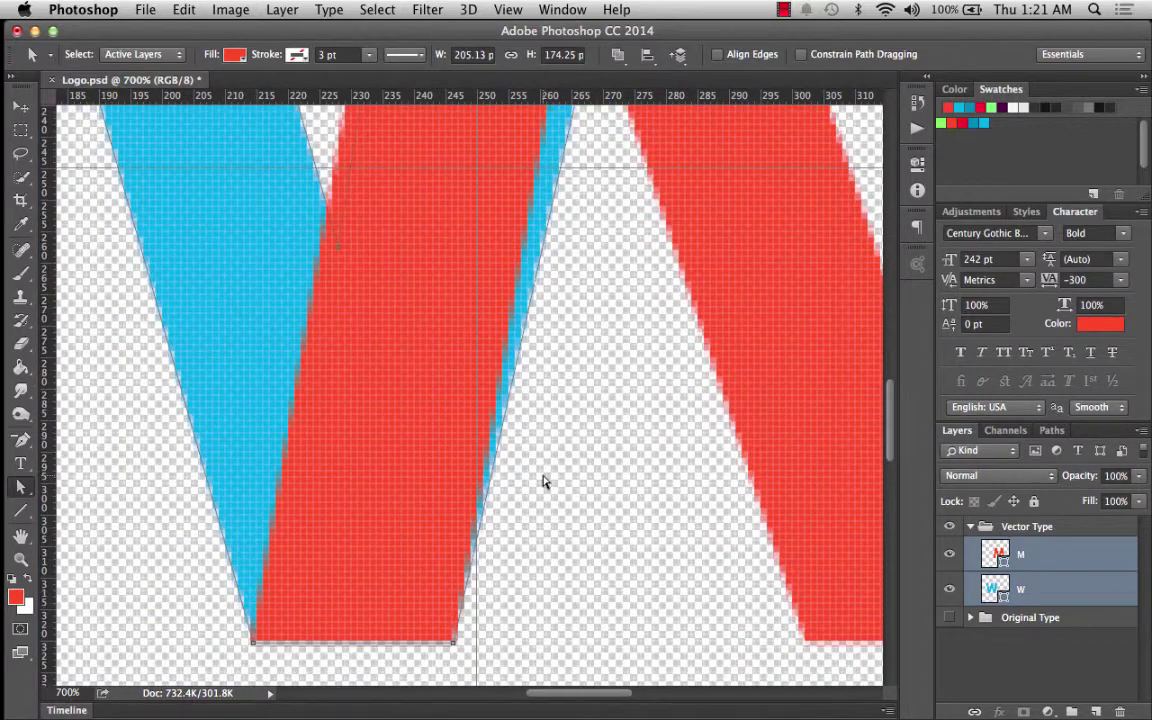
pyautogui.scroll(11, 543, 481)
pyautogui.scroll(-8, 543, 481)
pyautogui.scroll(-6, 543, 481)
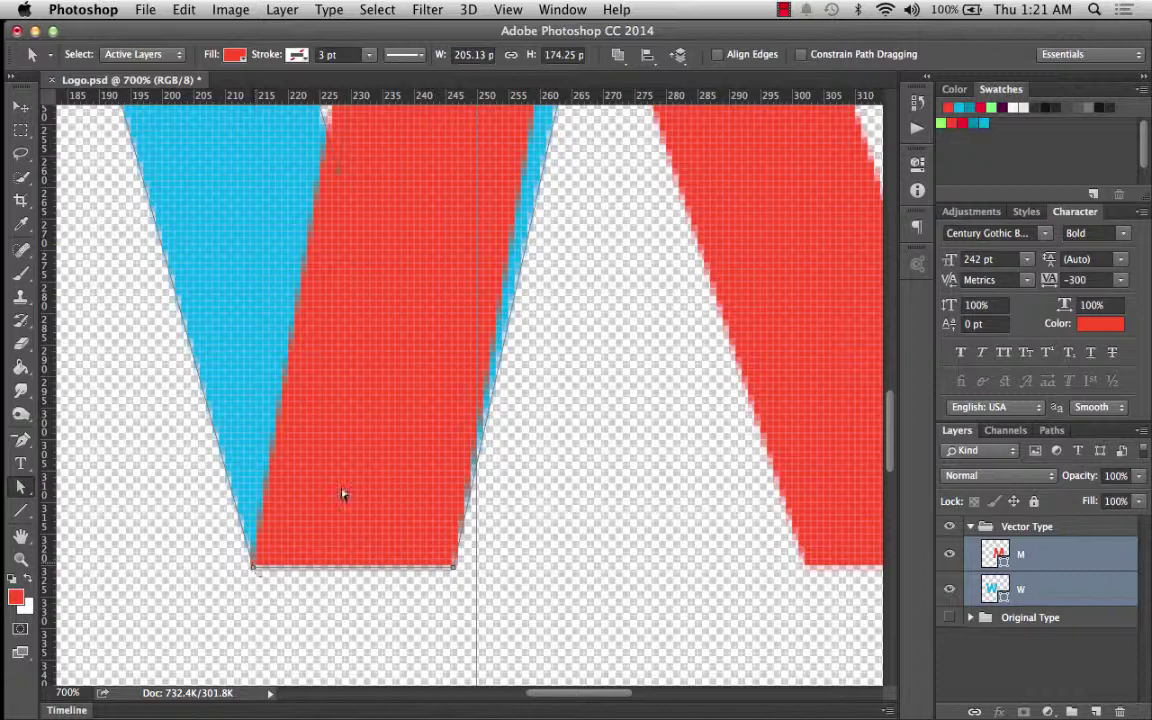
pyautogui.scroll(6, 400, 429)
pyautogui.scroll(8, 400, 429)
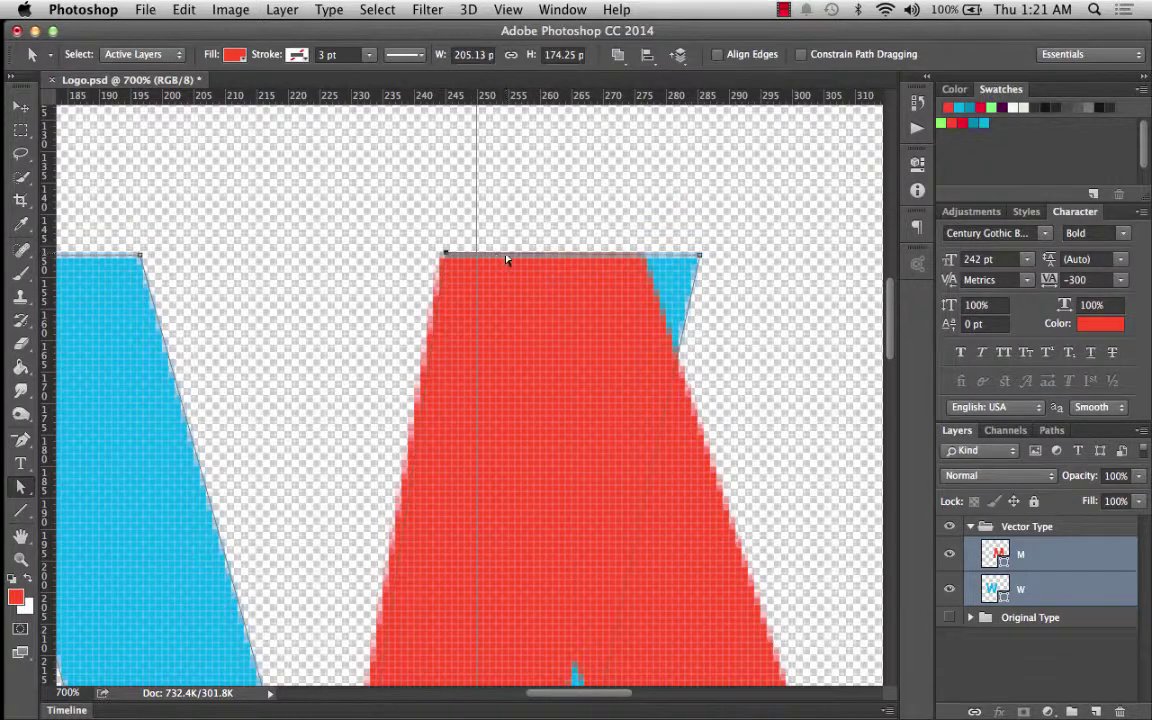
pyautogui.scroll(-8, 432, 524)
pyautogui.hscroll(-2, 432, 524)
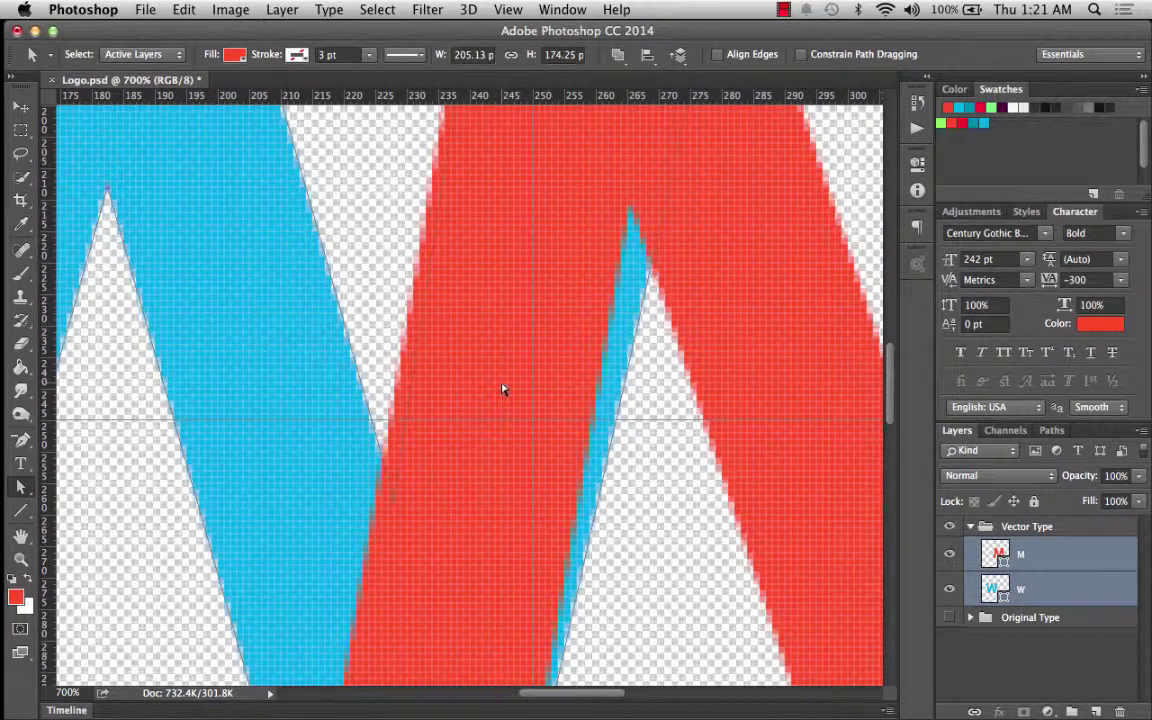
pyautogui.scroll(10, 502, 390)
# Step: Undo the M's anchor tweak and zoom out to 300%
pyautogui.press('super+z')
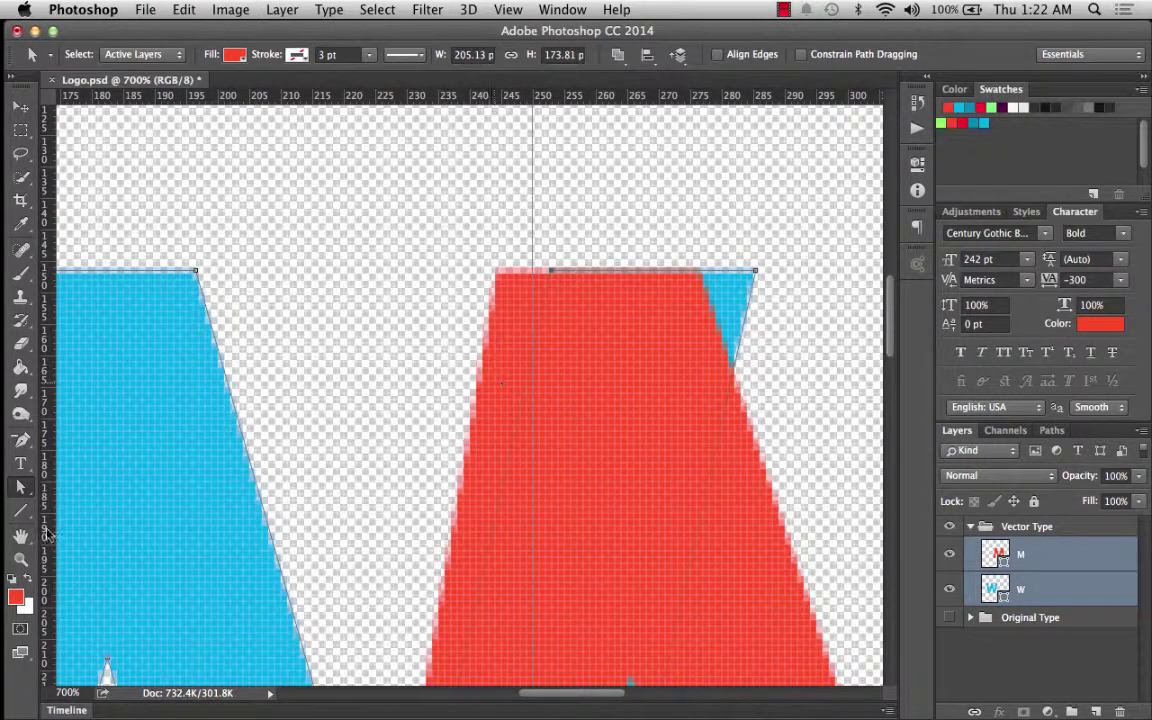
pyautogui.press('z')
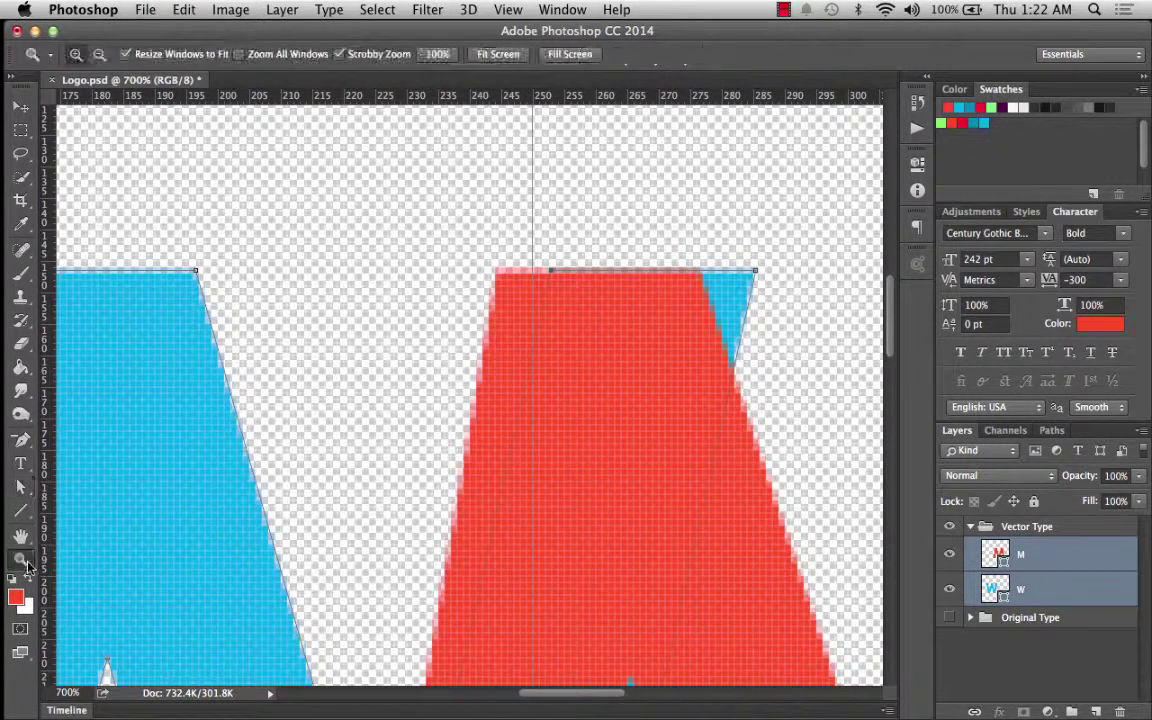
pyautogui.keyDown('alt'); pyautogui.click(397, 553); pyautogui.keyUp('alt')
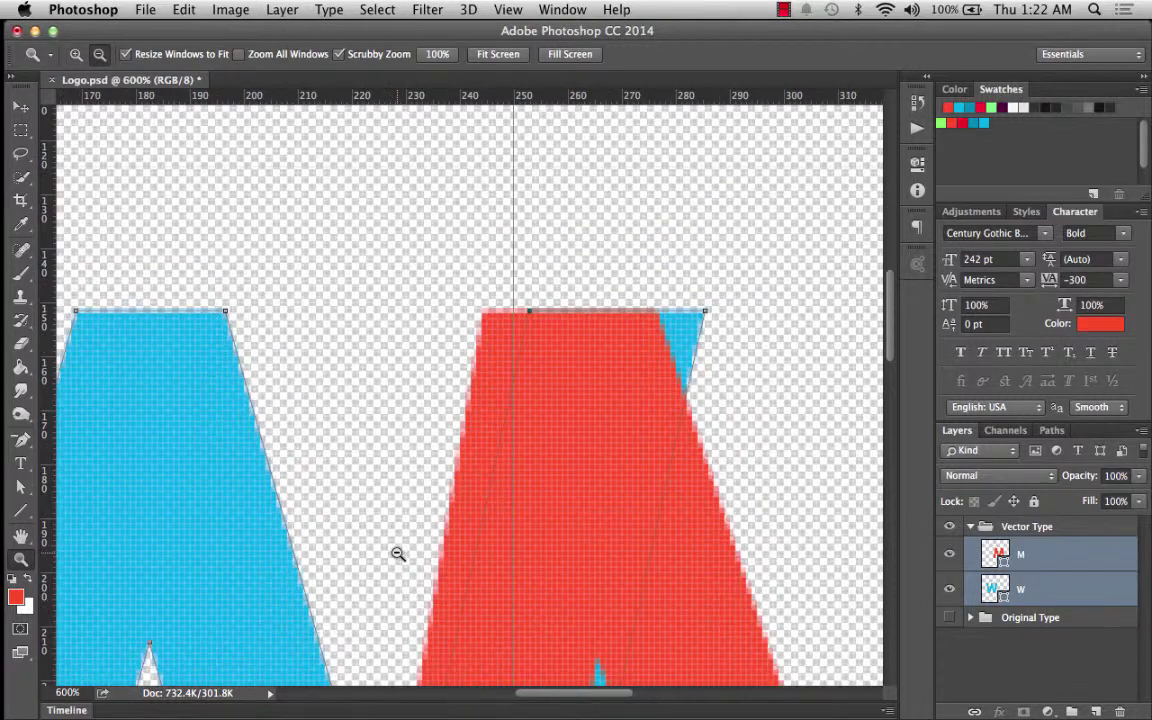
pyautogui.keyDown('alt'); pyautogui.click(397, 553); pyautogui.keyUp('alt')
pyautogui.scroll(-5, 397, 553)
pyautogui.keyDown('alt'); pyautogui.click(397, 553); pyautogui.keyUp('alt')
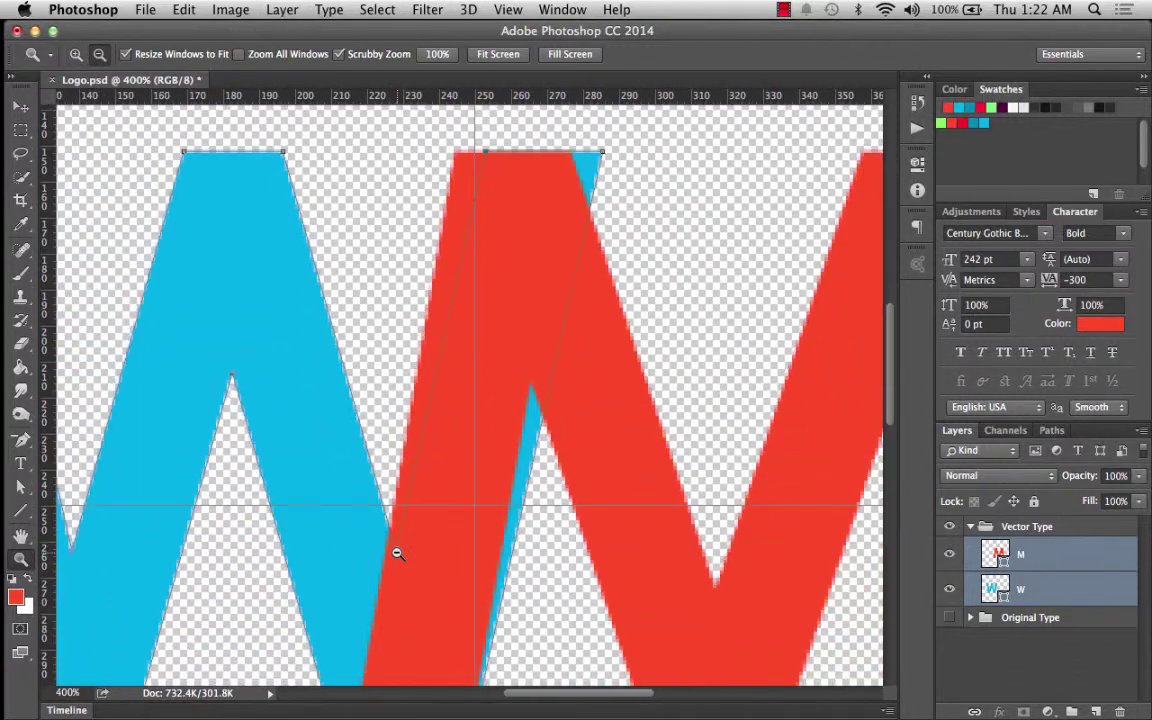
pyautogui.keyDown('alt'); pyautogui.click(397, 553); pyautogui.keyUp('alt')
pyautogui.scroll(-3, 397, 553)
pyautogui.scroll(-2, 397, 553)
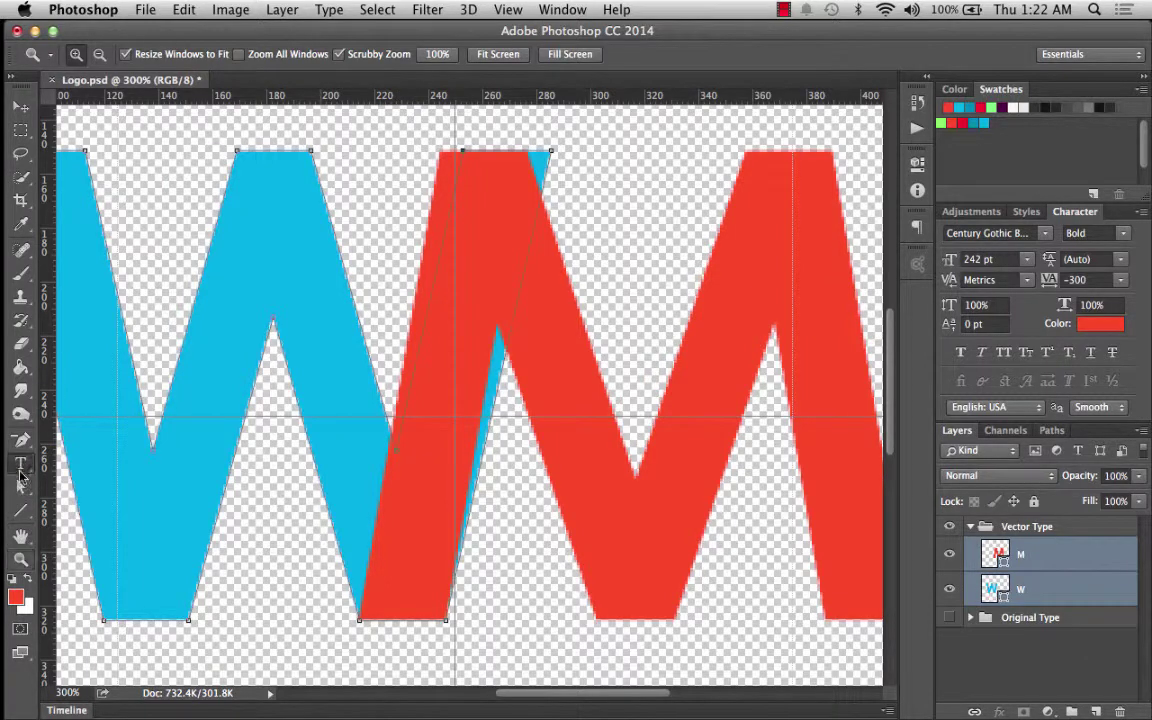
# Step: Select only the red M path and nudge it two steps right
pyautogui.click(21, 464)
pyautogui.click(21, 487)
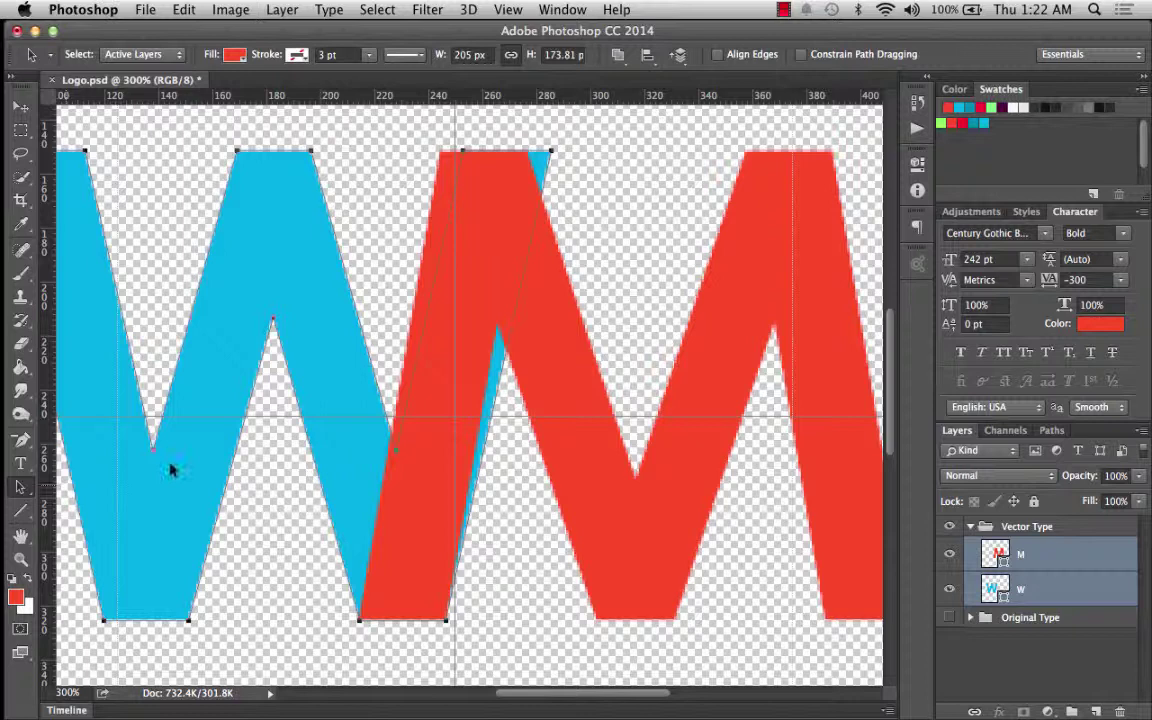
pyautogui.click(575, 443)
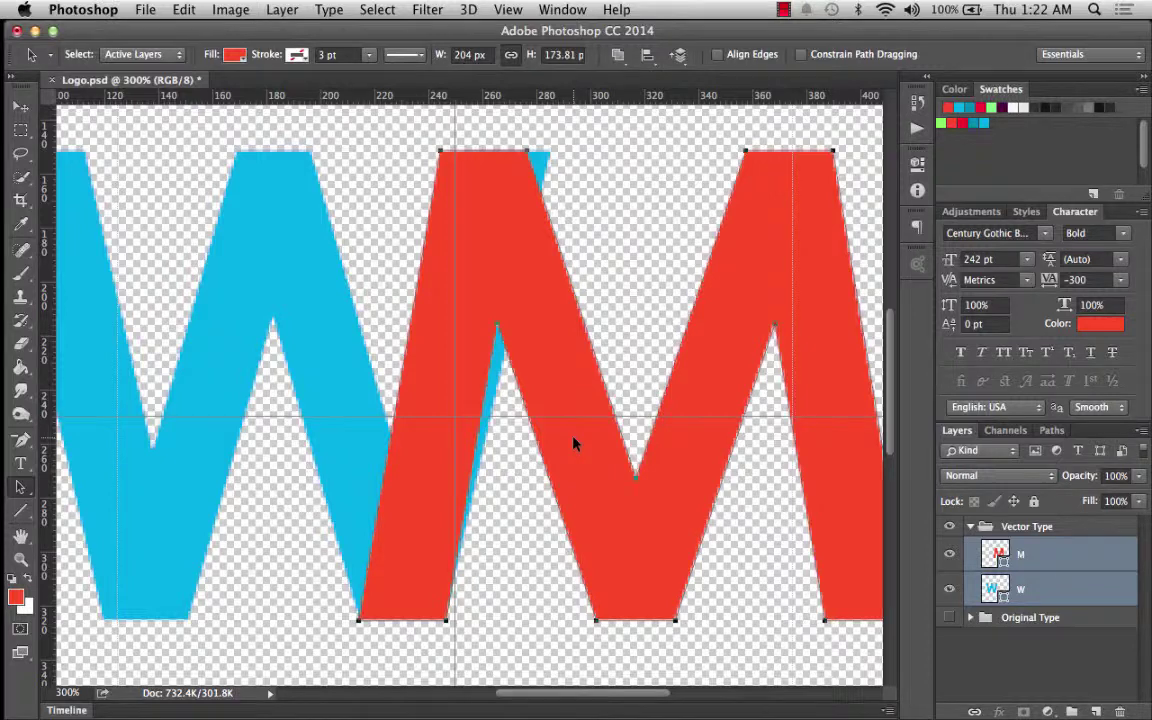
pyautogui.press('Right')
pyautogui.press('Right')
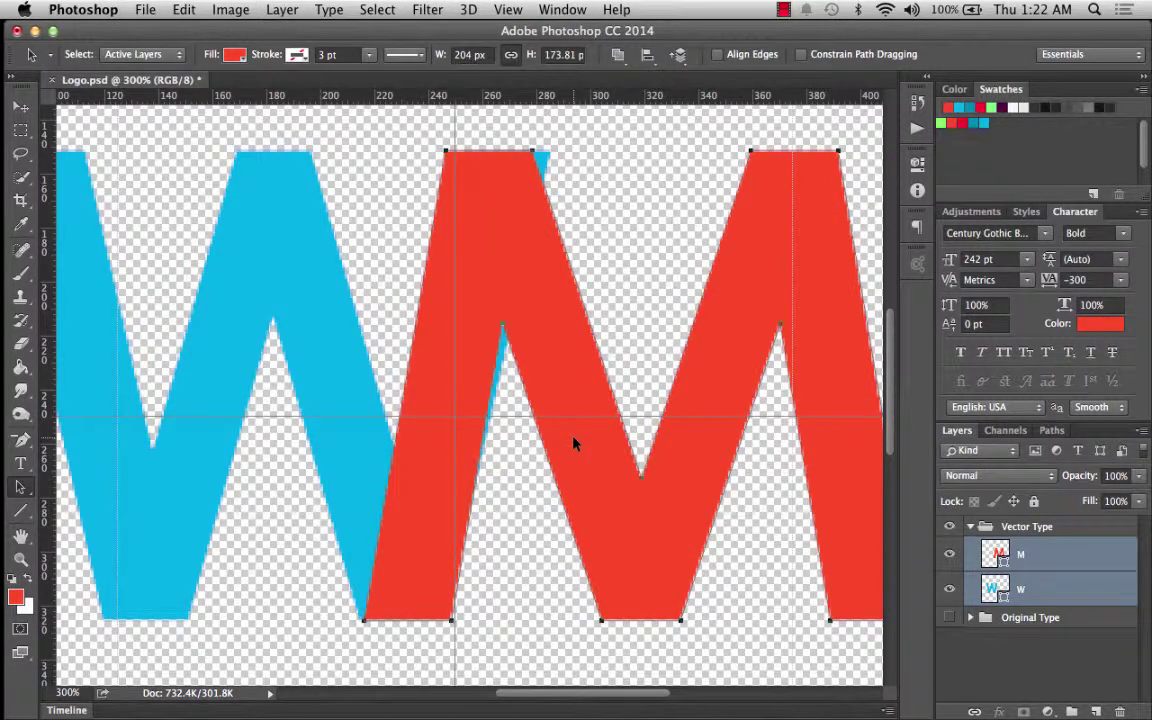
pyautogui.press('Right')
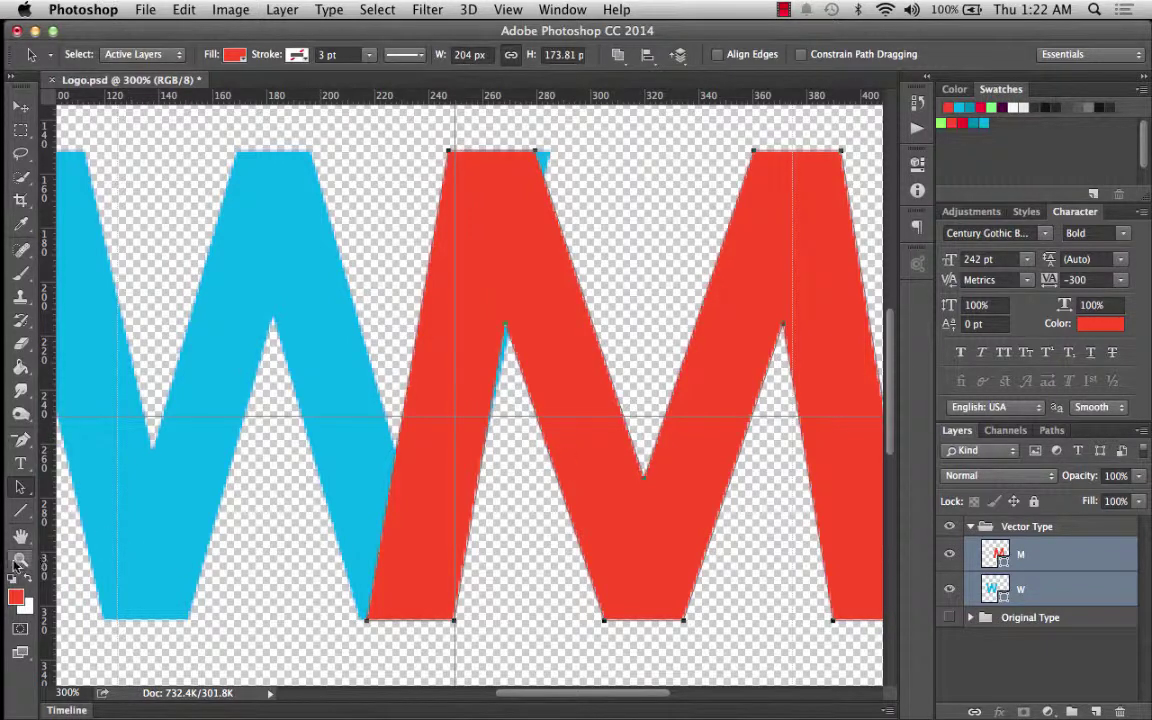
pyautogui.click(152, 468)
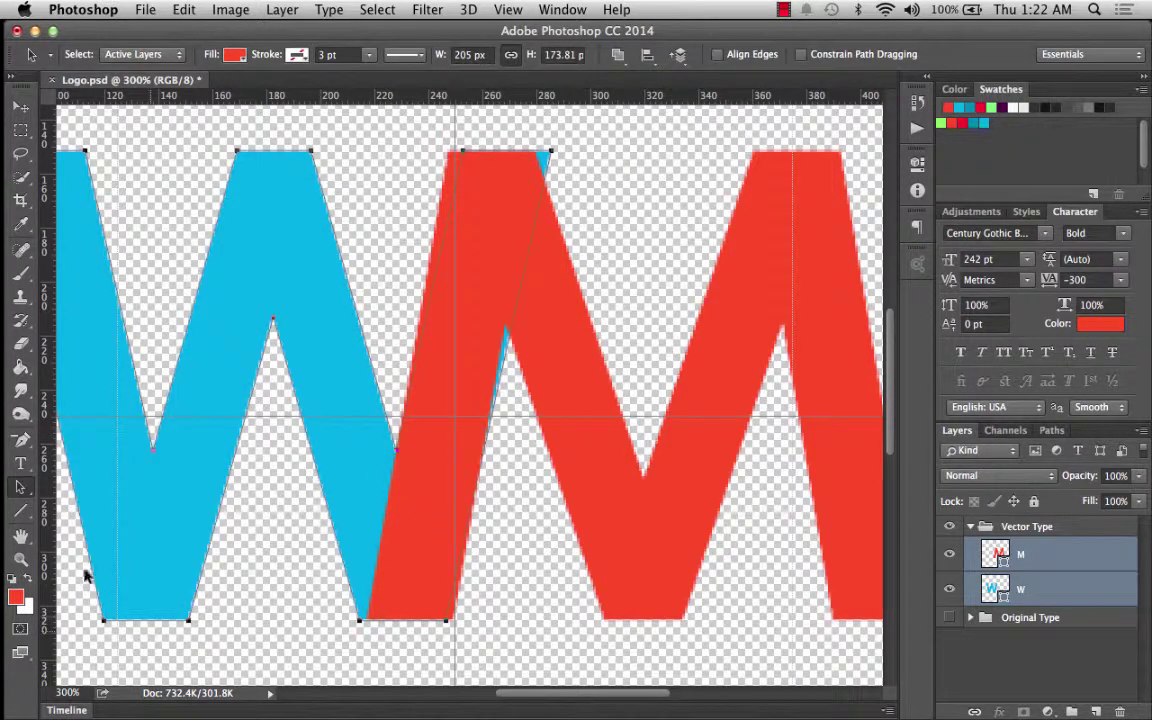
pyautogui.click(20, 559)
pyautogui.click(452, 482)
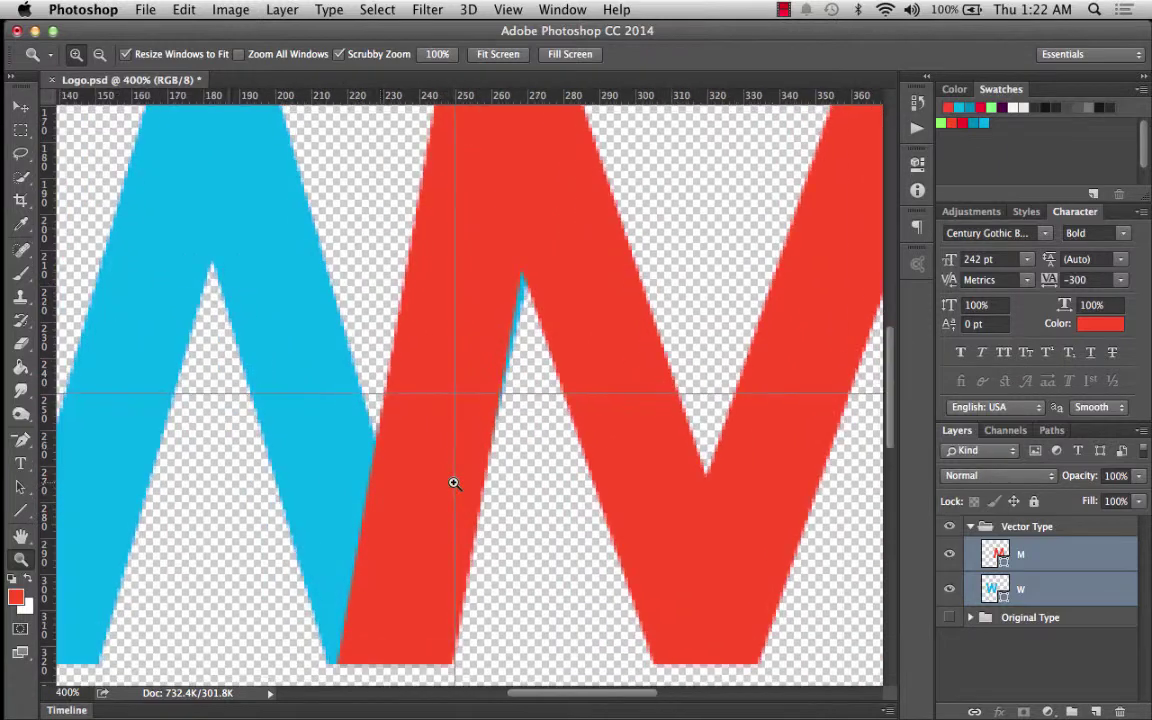
pyautogui.click(368, 481)
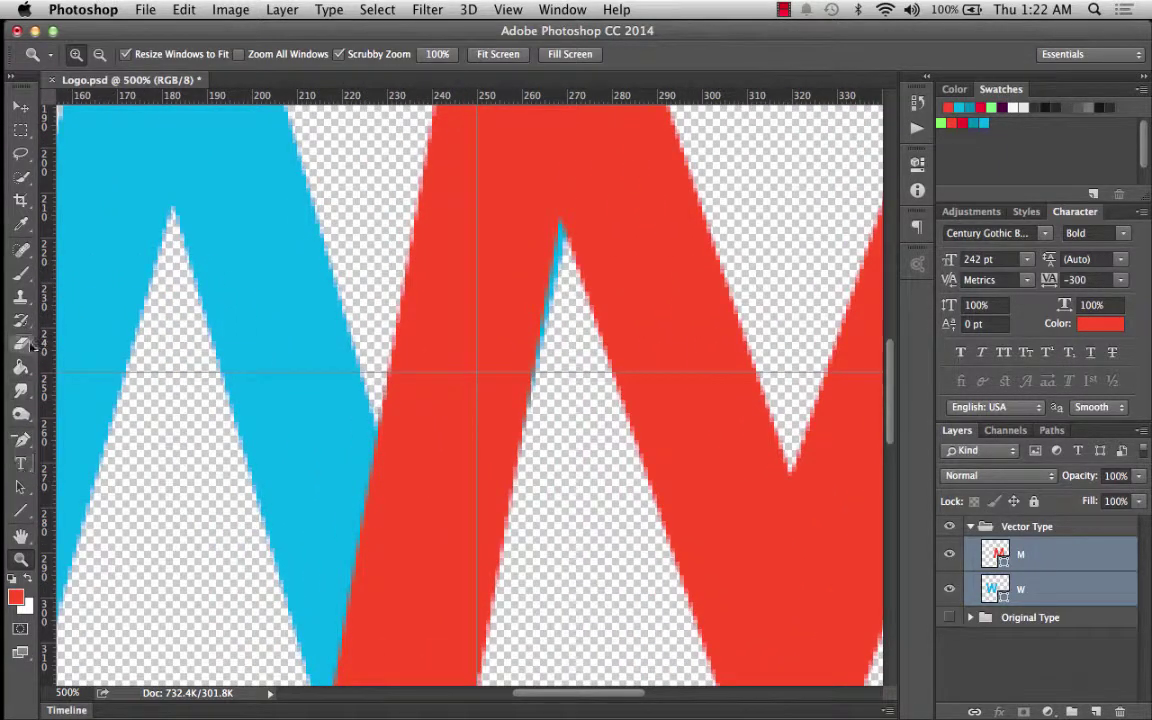
pyautogui.click(20, 487)
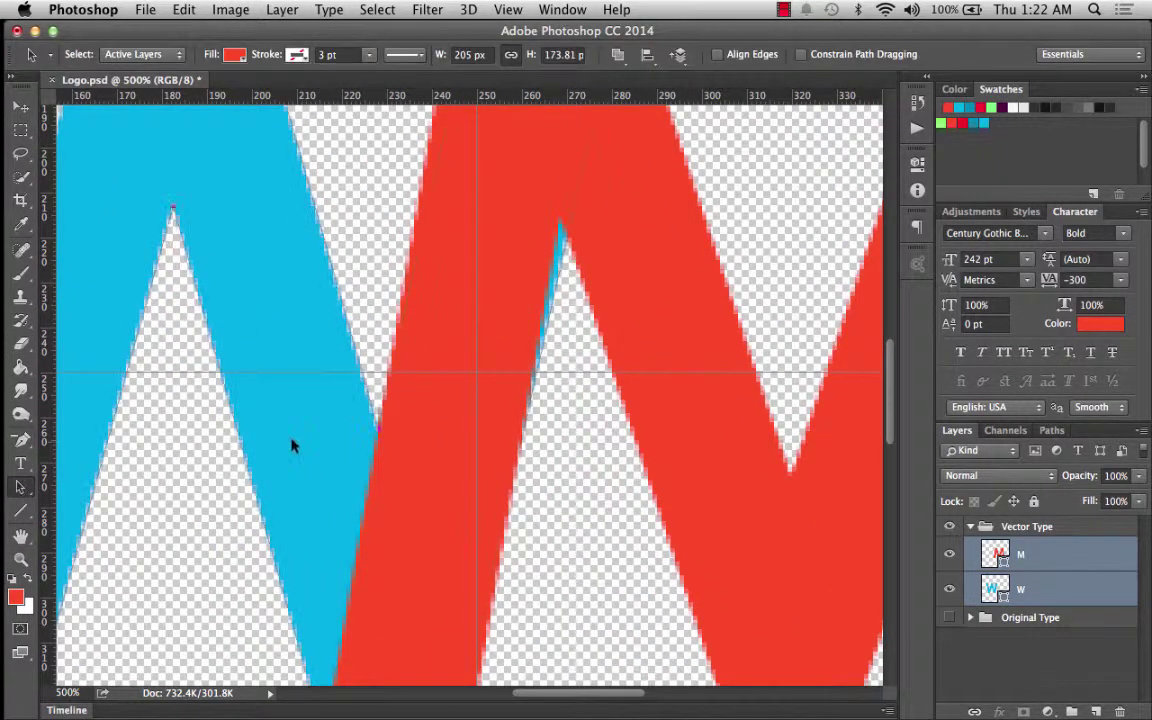
pyautogui.scroll(-3, 298, 440)
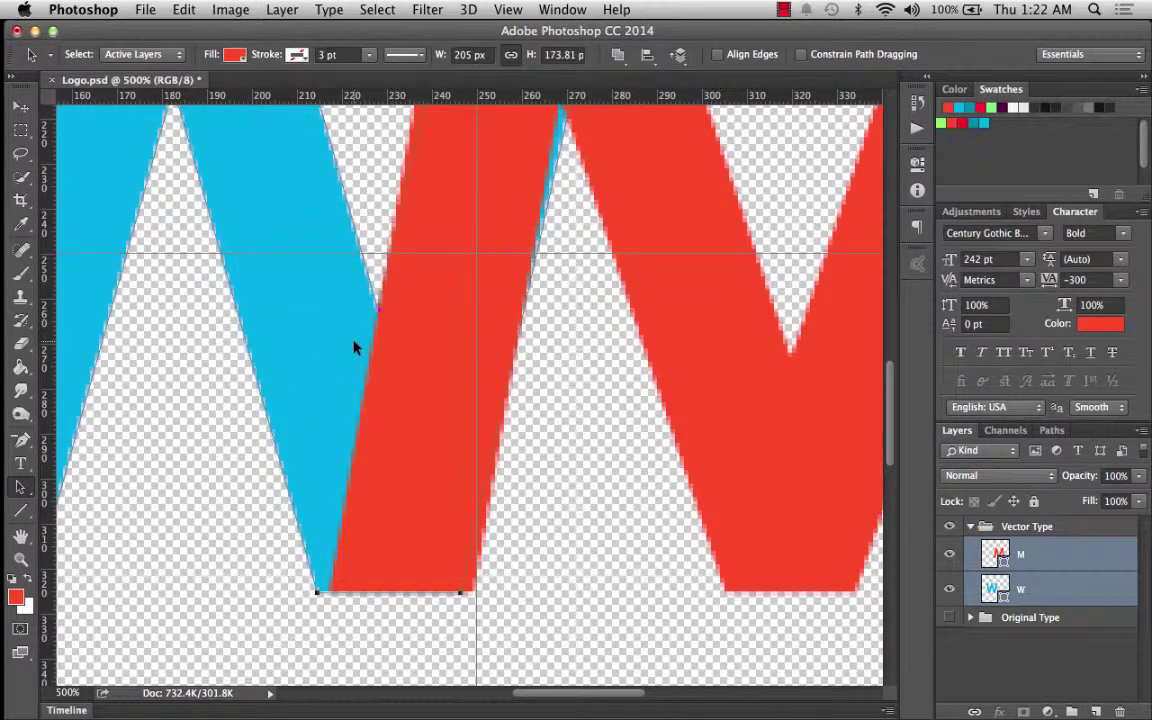
pyautogui.scroll(15, 353, 347)
pyautogui.scroll(-5, 353, 347)
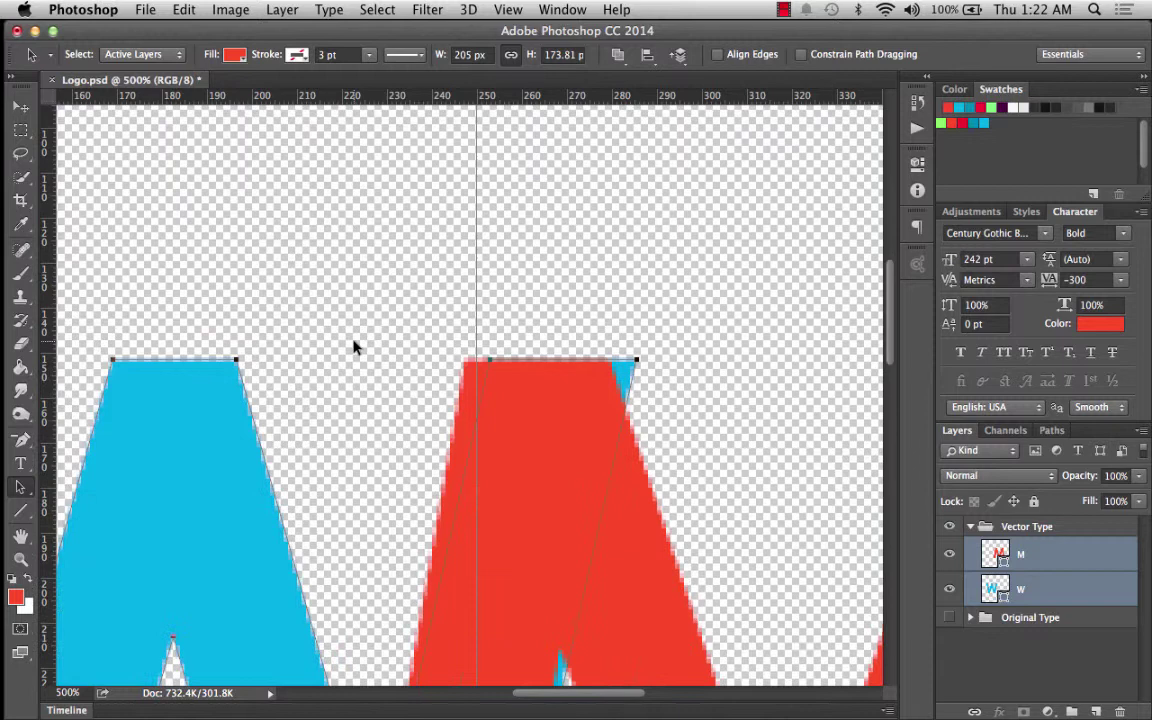
pyautogui.scroll(-5, 353, 347)
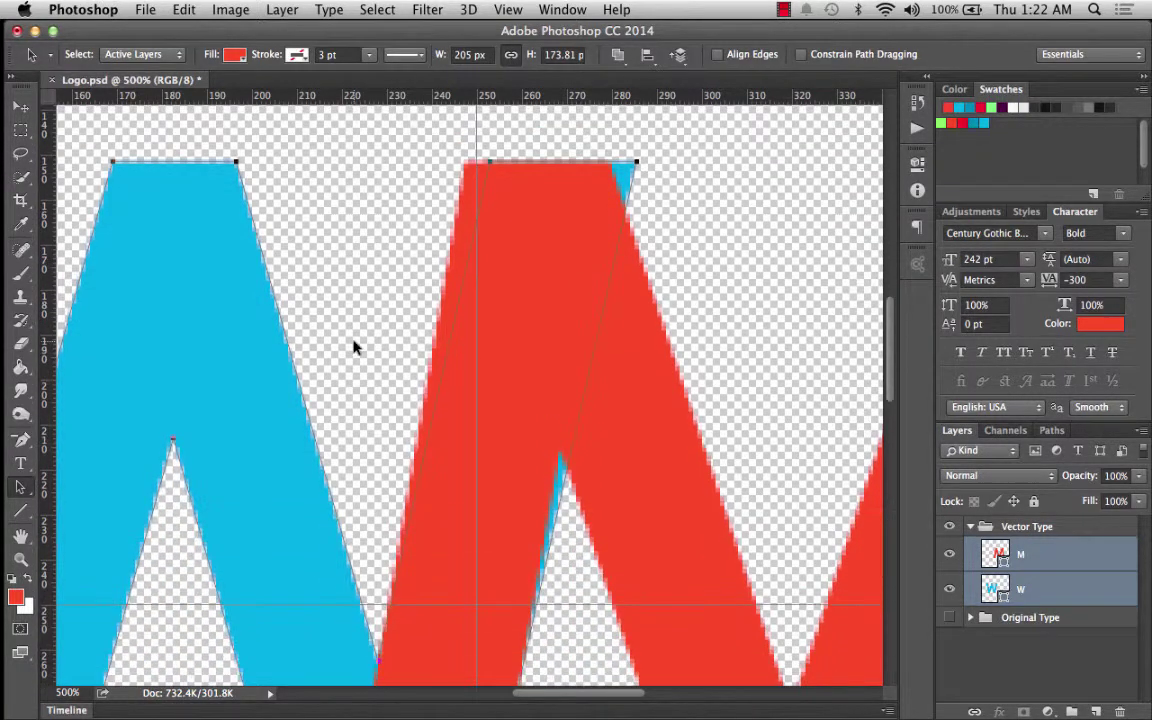
pyautogui.scroll(-2, 353, 347)
pyautogui.scroll(2, 353, 347)
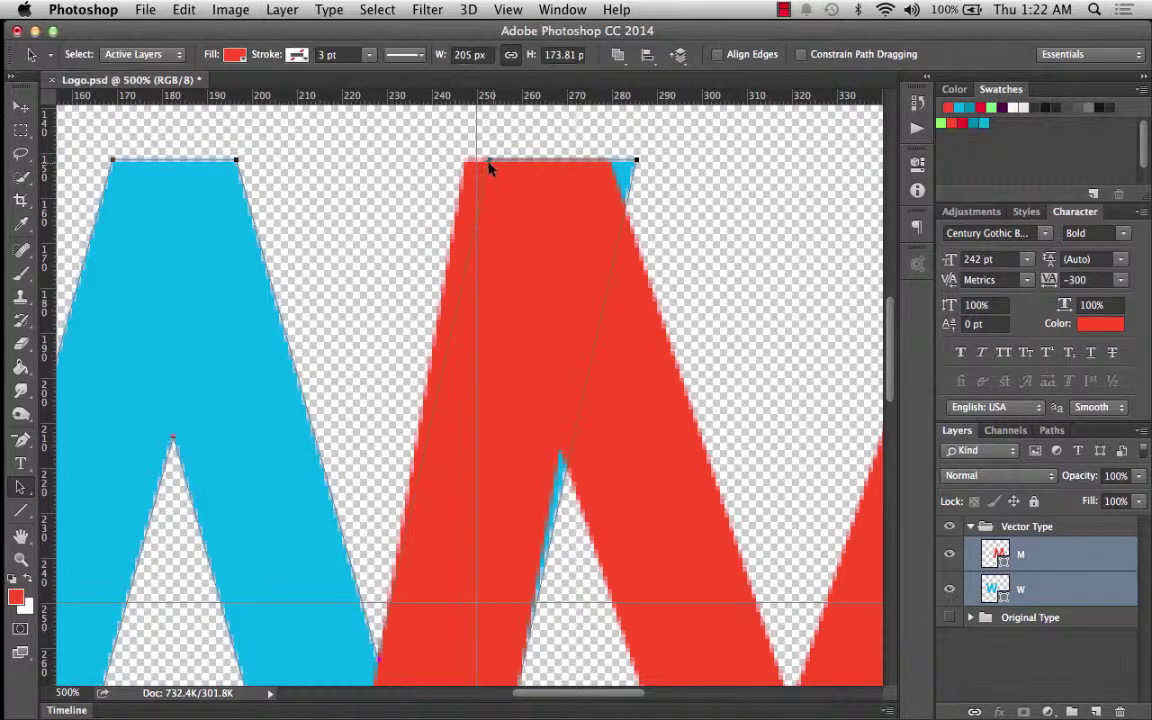
pyautogui.scroll(-7, 488, 170)
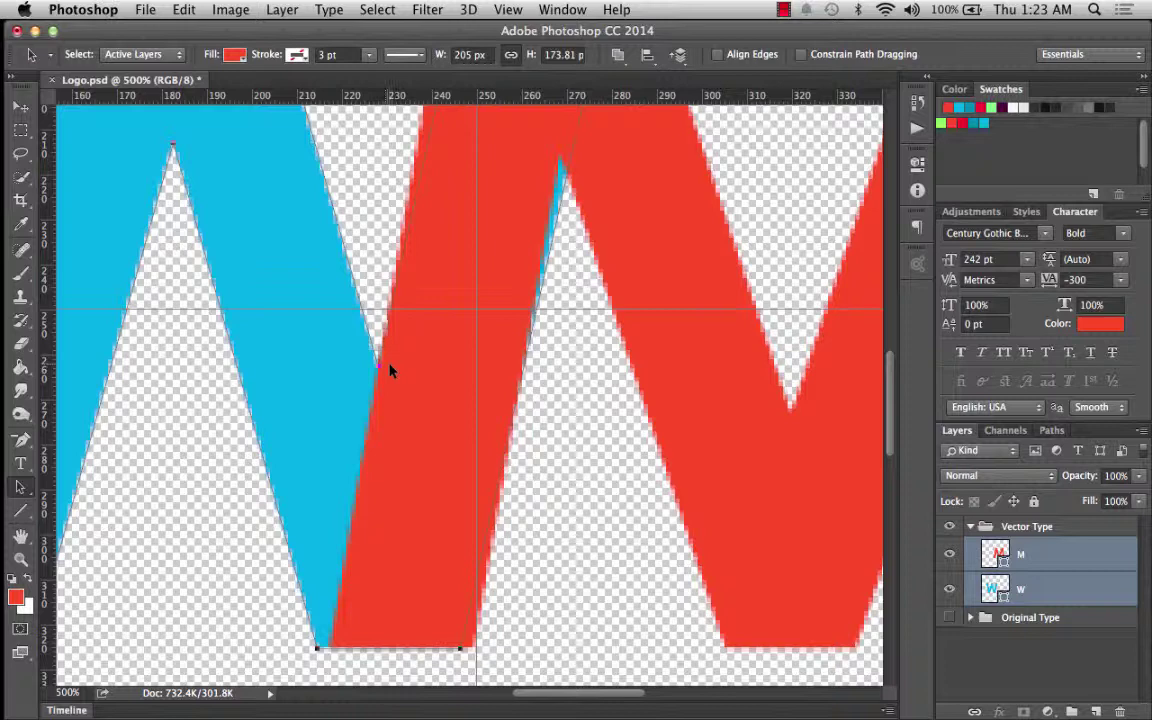
pyautogui.scroll(5, 421, 384)
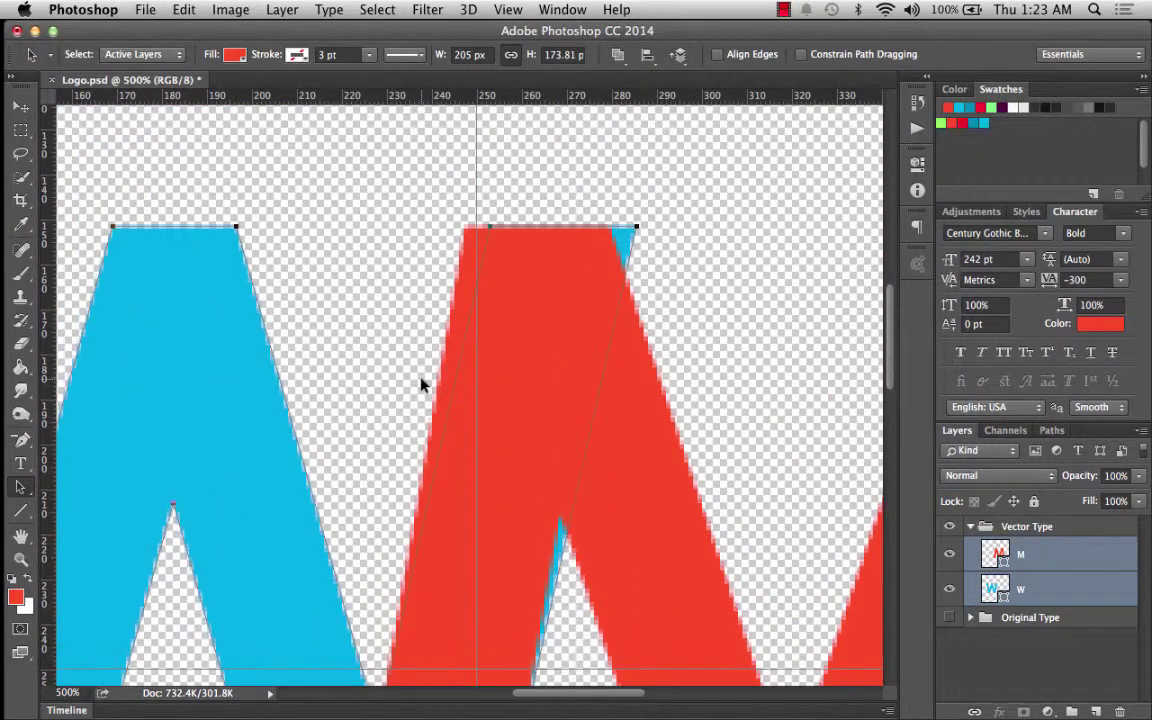
# Step: Drag the red M's top-left corner anchor onto the vertical centre guide, fine-tuning its position
pyautogui.click(627, 469)
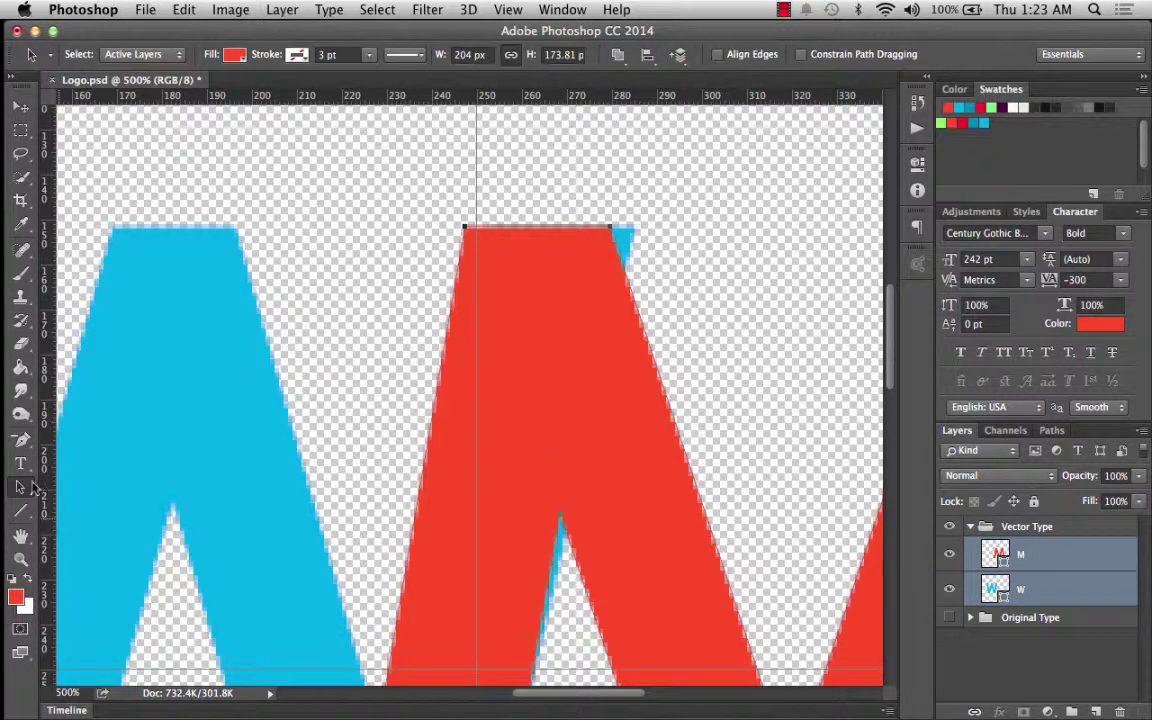
pyautogui.moveTo(32, 487); pyautogui.dragTo(90, 481)
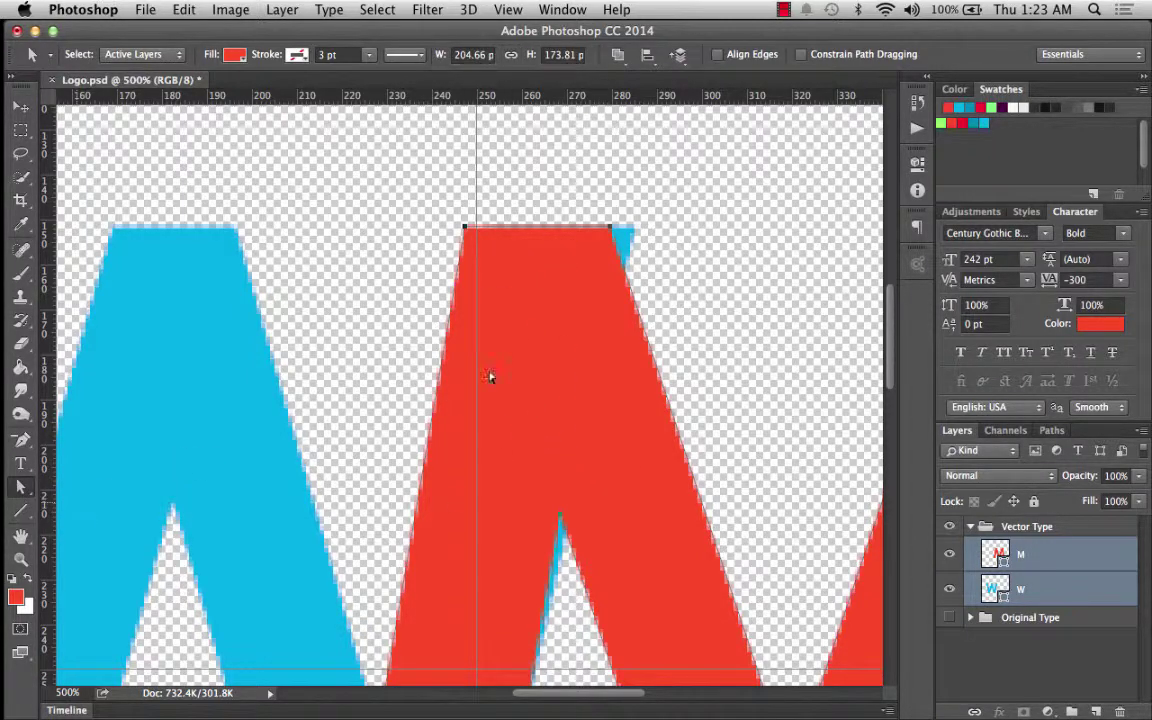
pyautogui.click(465, 228)
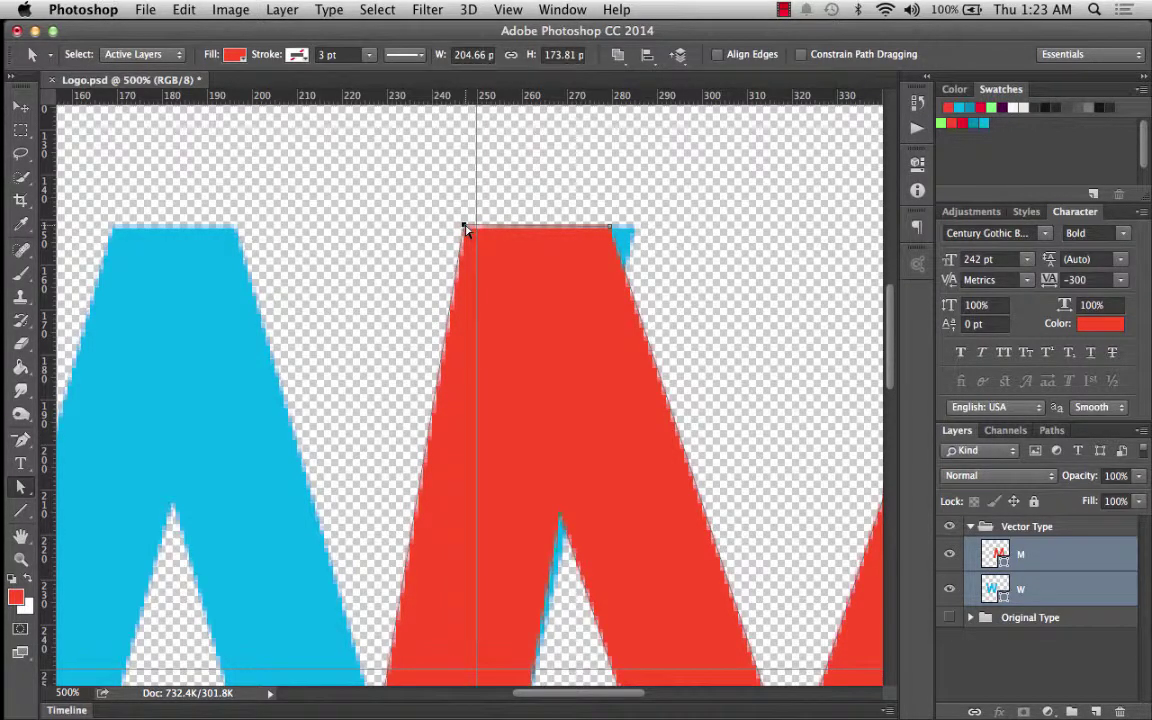
pyautogui.moveTo(465, 228); pyautogui.dragTo(491, 230)
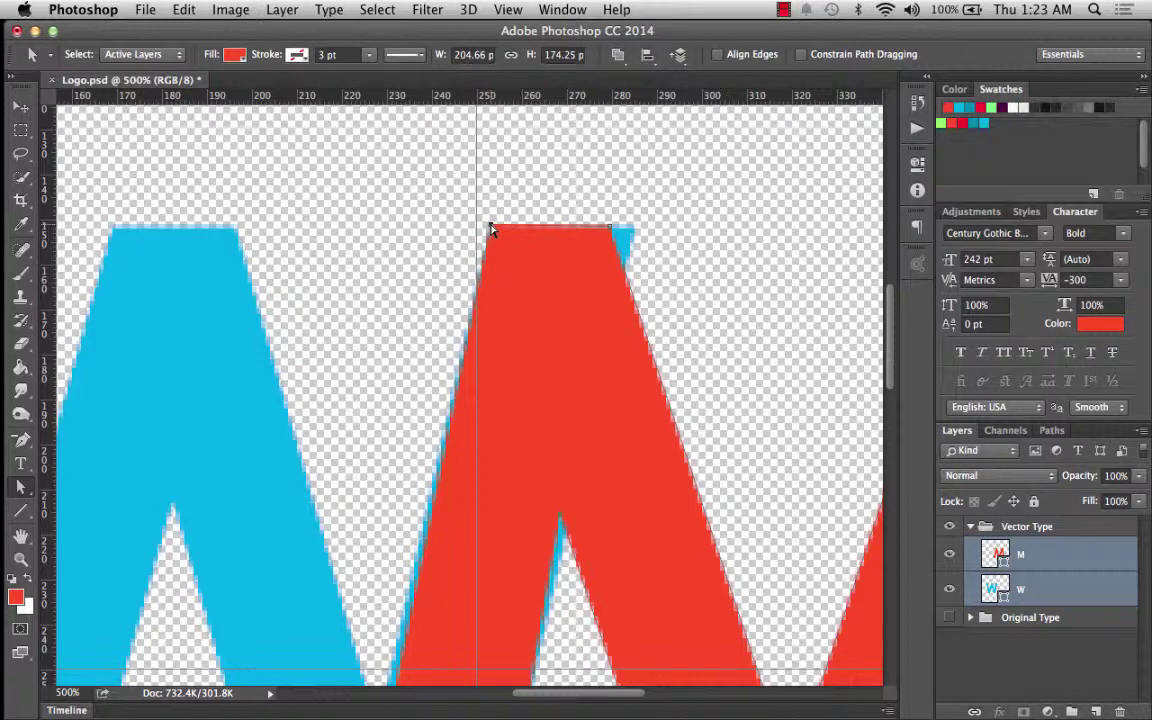
pyautogui.moveTo(491, 229); pyautogui.dragTo(485, 229)
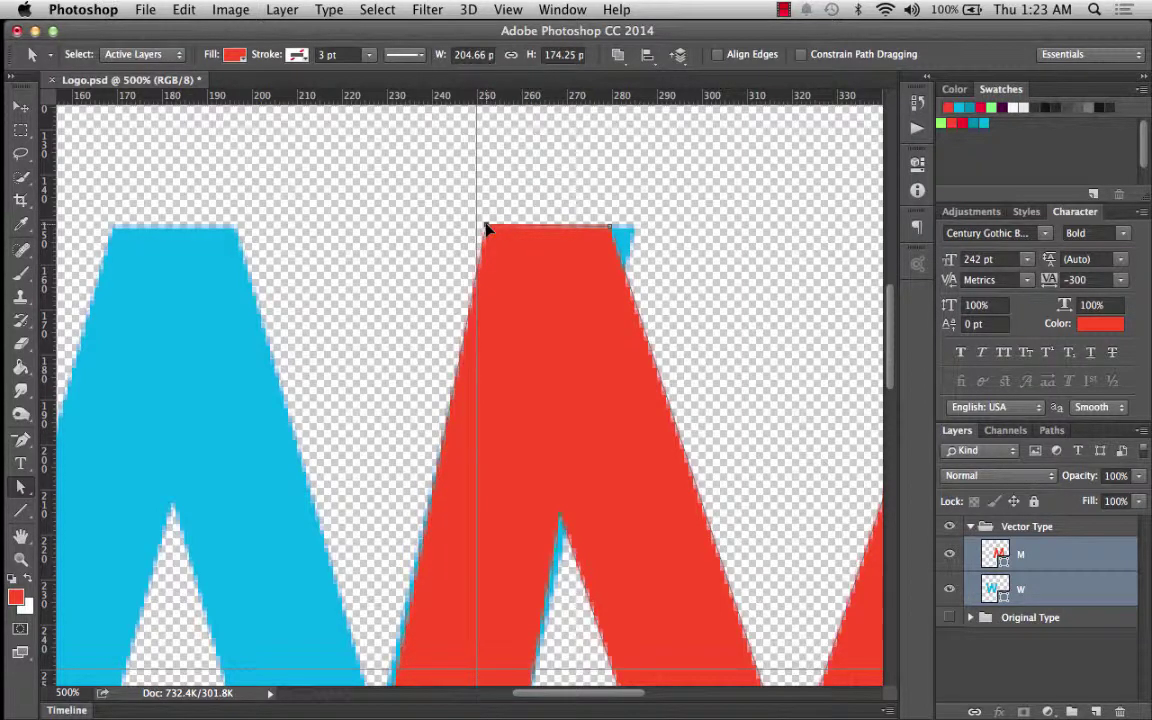
pyautogui.scroll(-5, 581, 267)
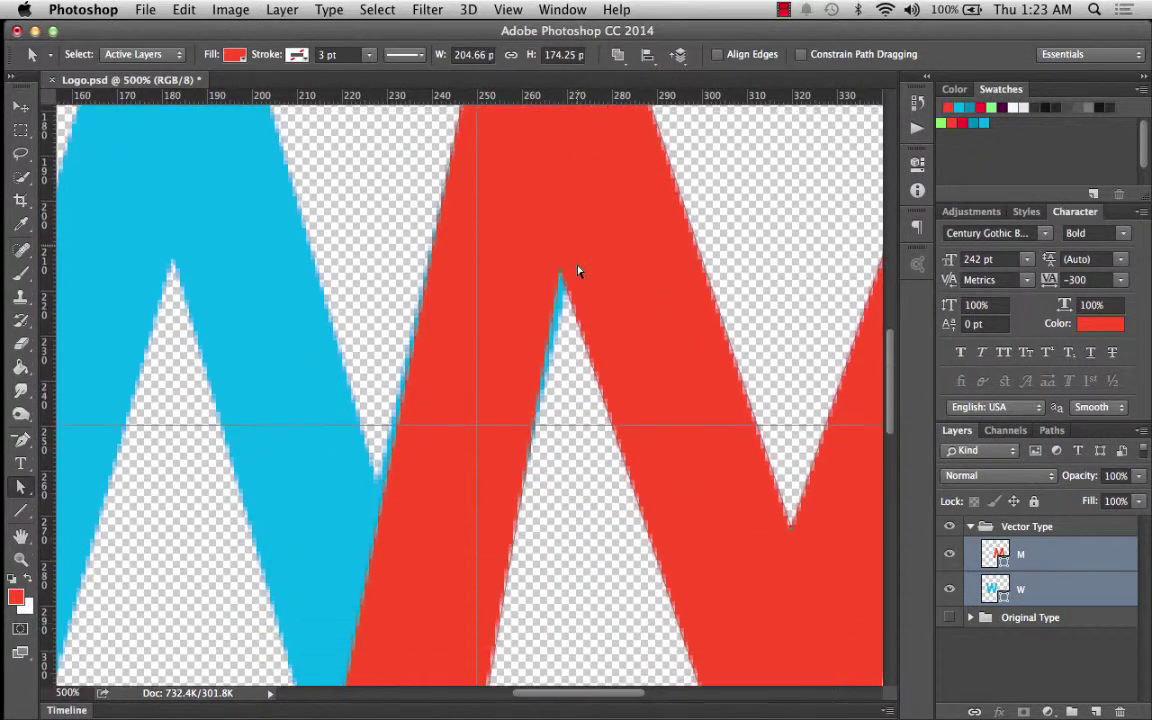
pyautogui.scroll(-3, 578, 271)
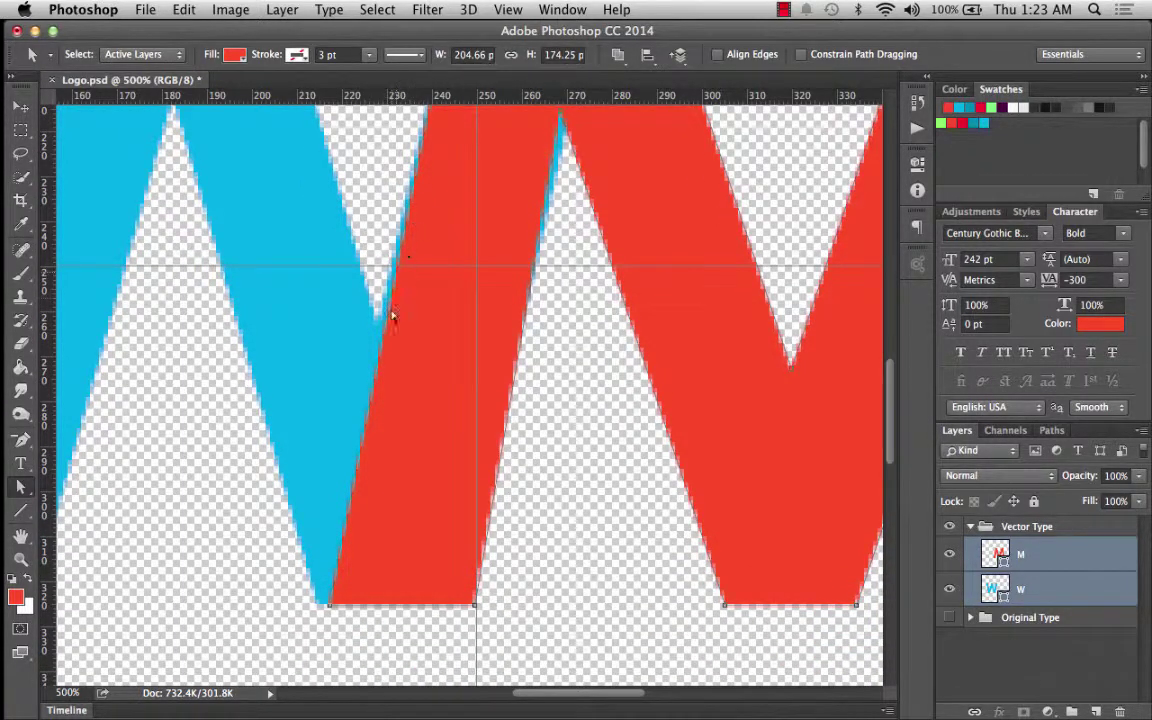
pyautogui.scroll(8, 407, 371)
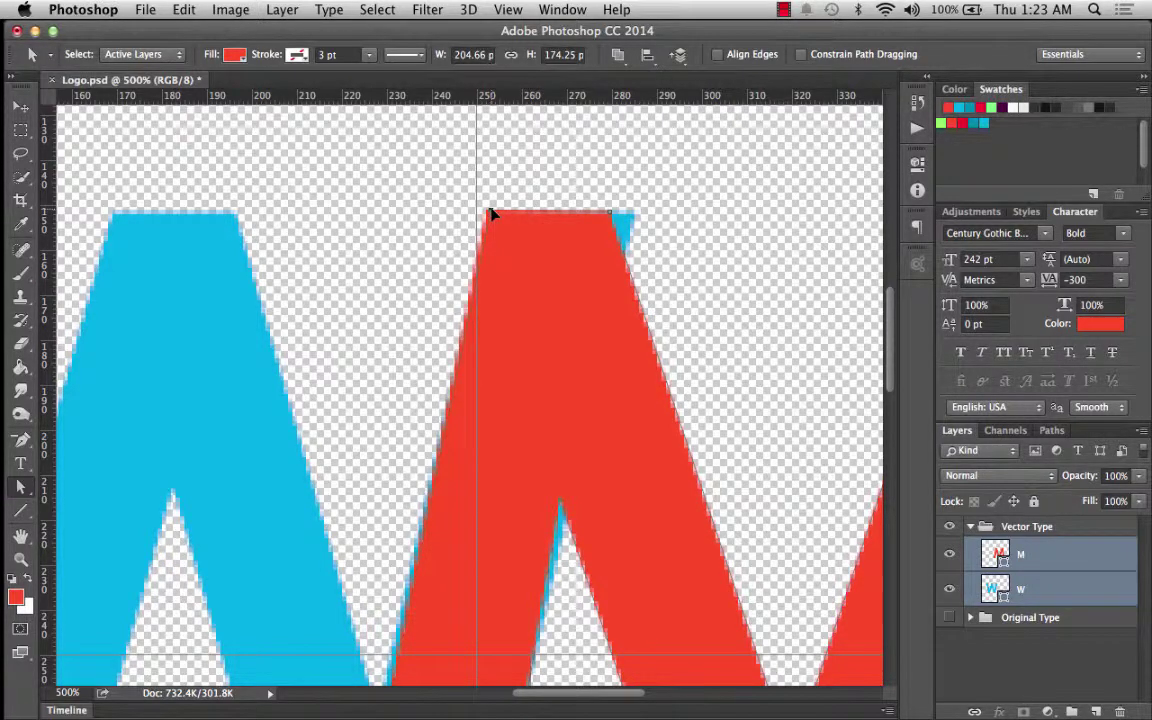
pyautogui.moveTo(491, 214); pyautogui.dragTo(492, 213)
pyautogui.scroll(-5, 491, 214)
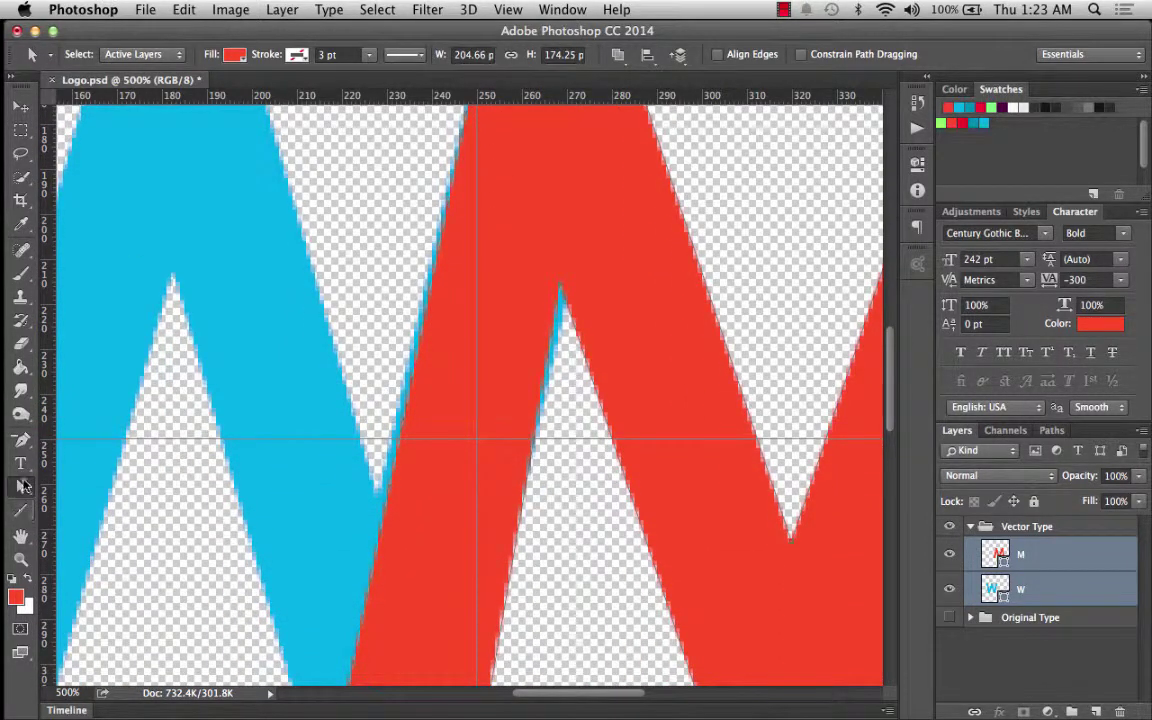
pyautogui.moveTo(20, 487); pyautogui.dragTo(80, 496)
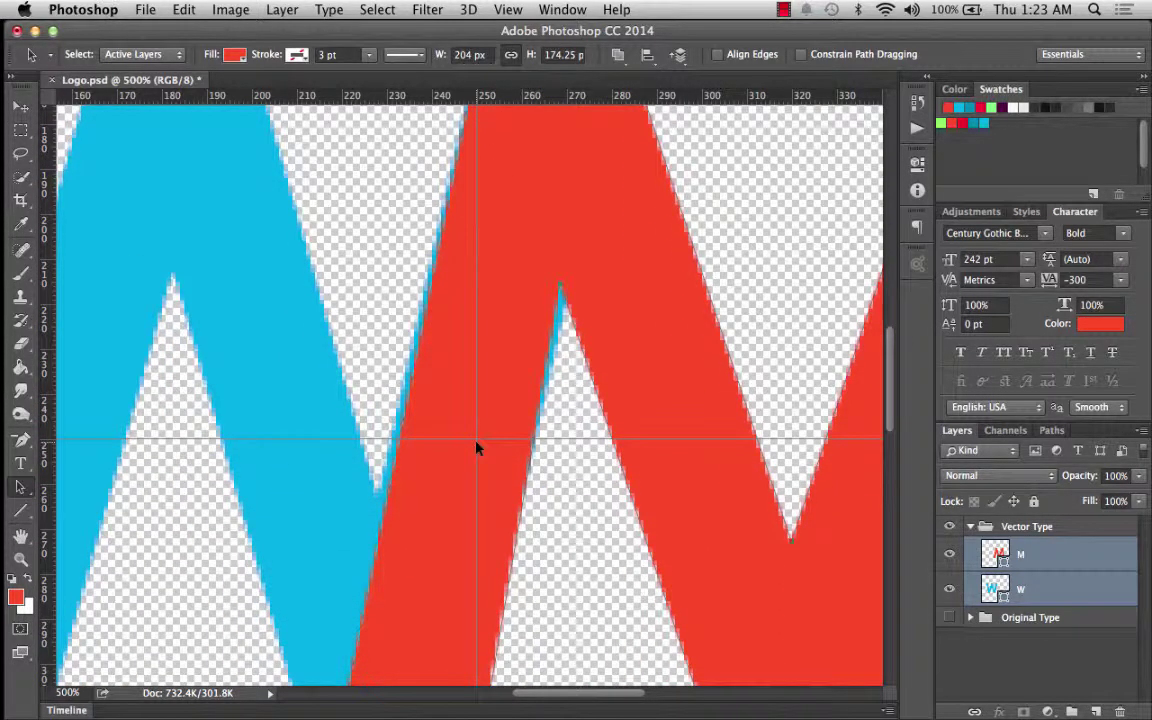
# Step: Nudge the red M two pixels left
pyautogui.press('Left')
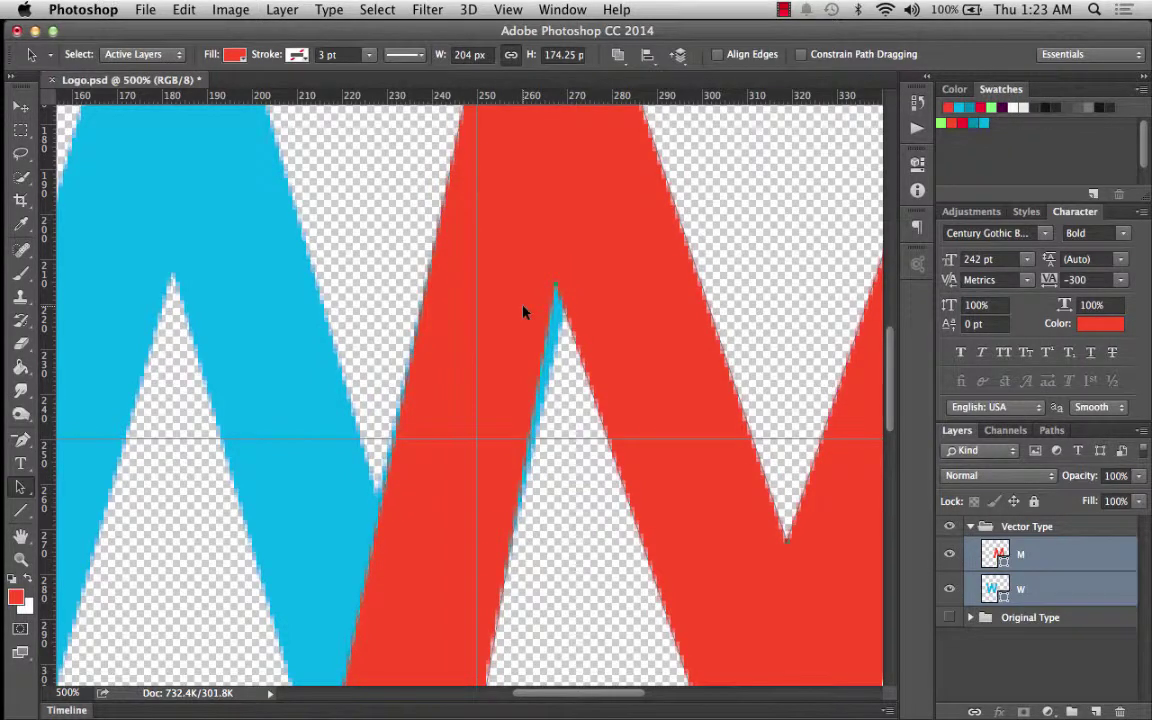
pyautogui.scroll(-5, 524, 312)
pyautogui.hscroll(-1, 524, 312)
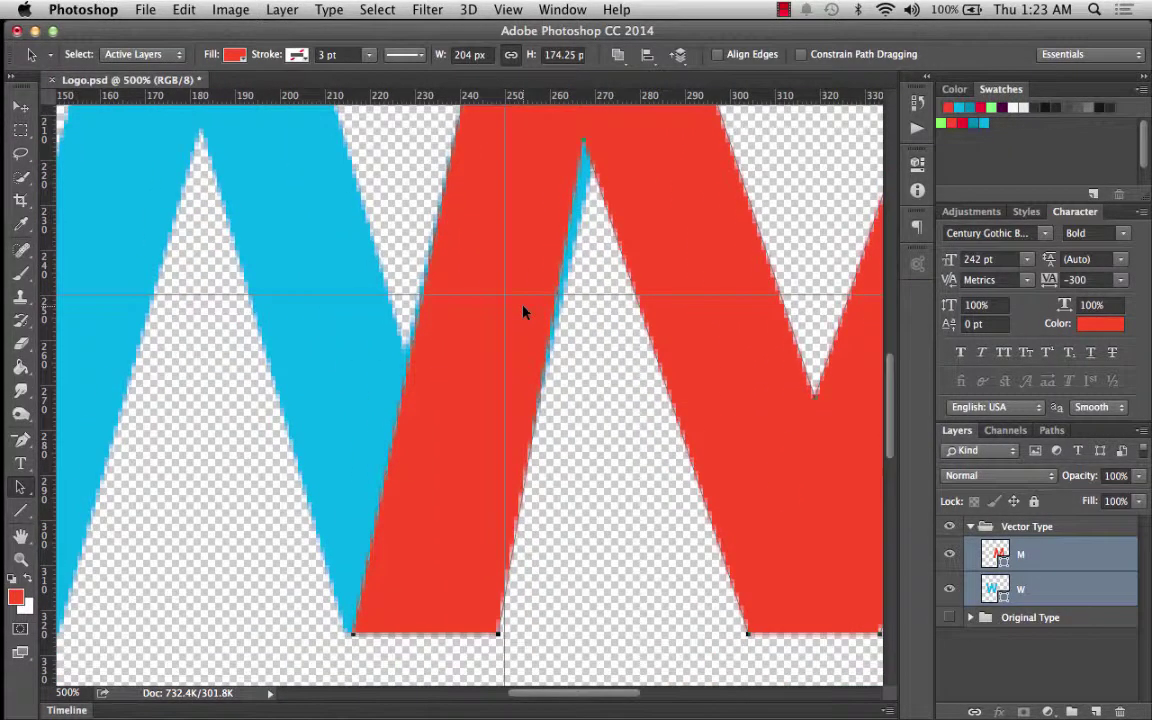
pyautogui.press('Left')
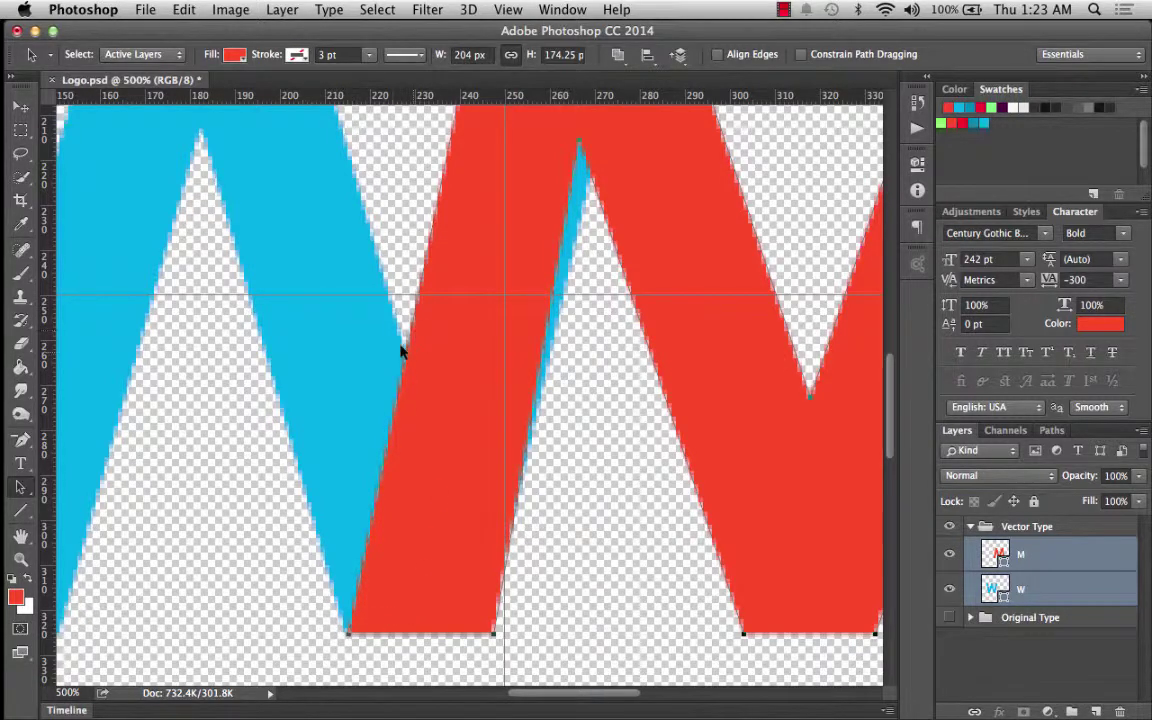
pyautogui.scroll(9, 404, 373)
pyautogui.hscroll(3, 404, 373)
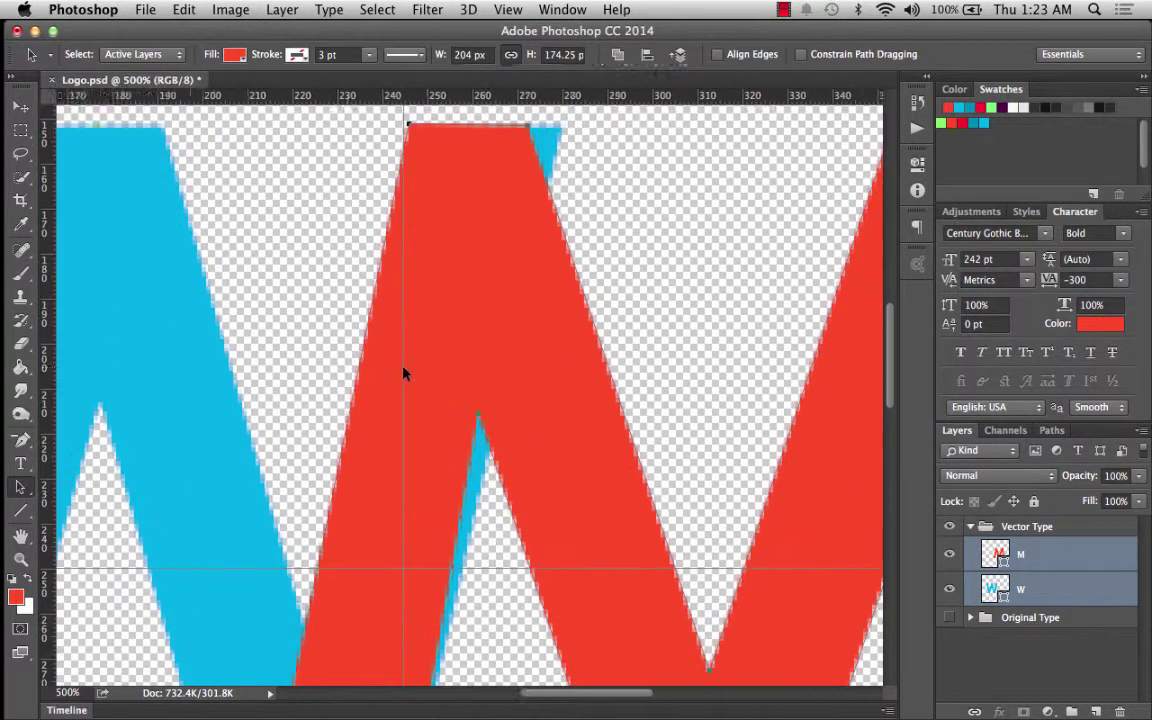
pyautogui.scroll(-2, 404, 373)
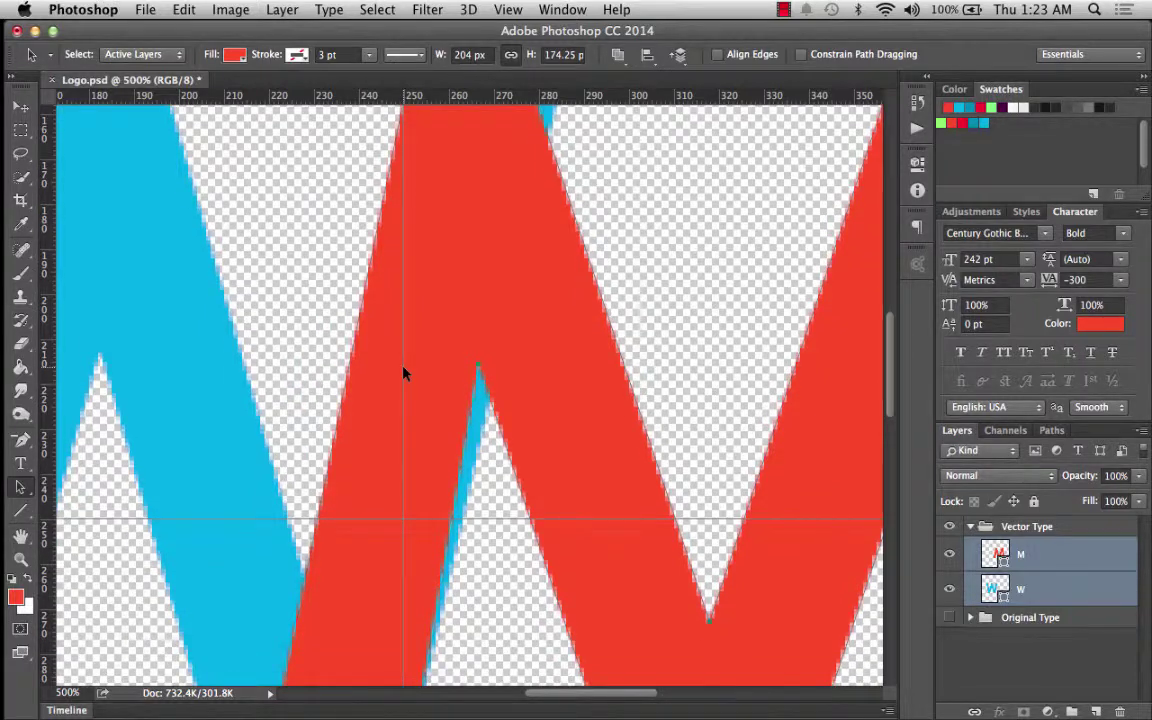
pyautogui.scroll(4, 404, 373)
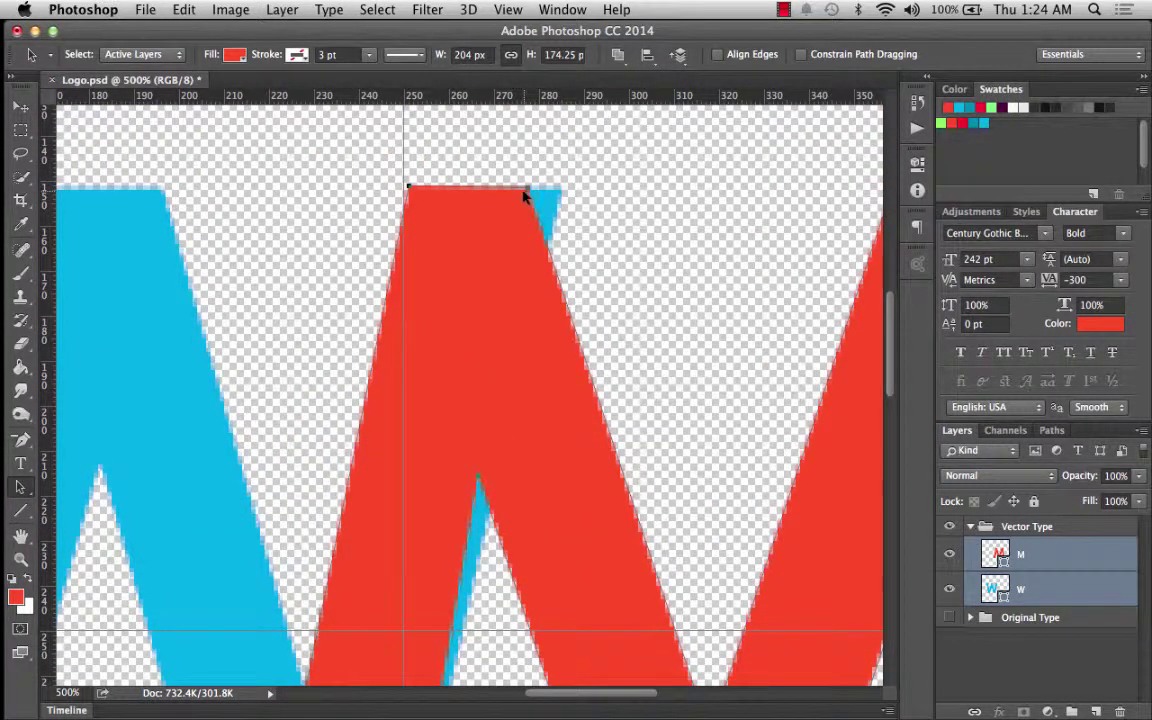
pyautogui.scroll(-5, 512, 519)
pyautogui.hscroll(-1, 512, 519)
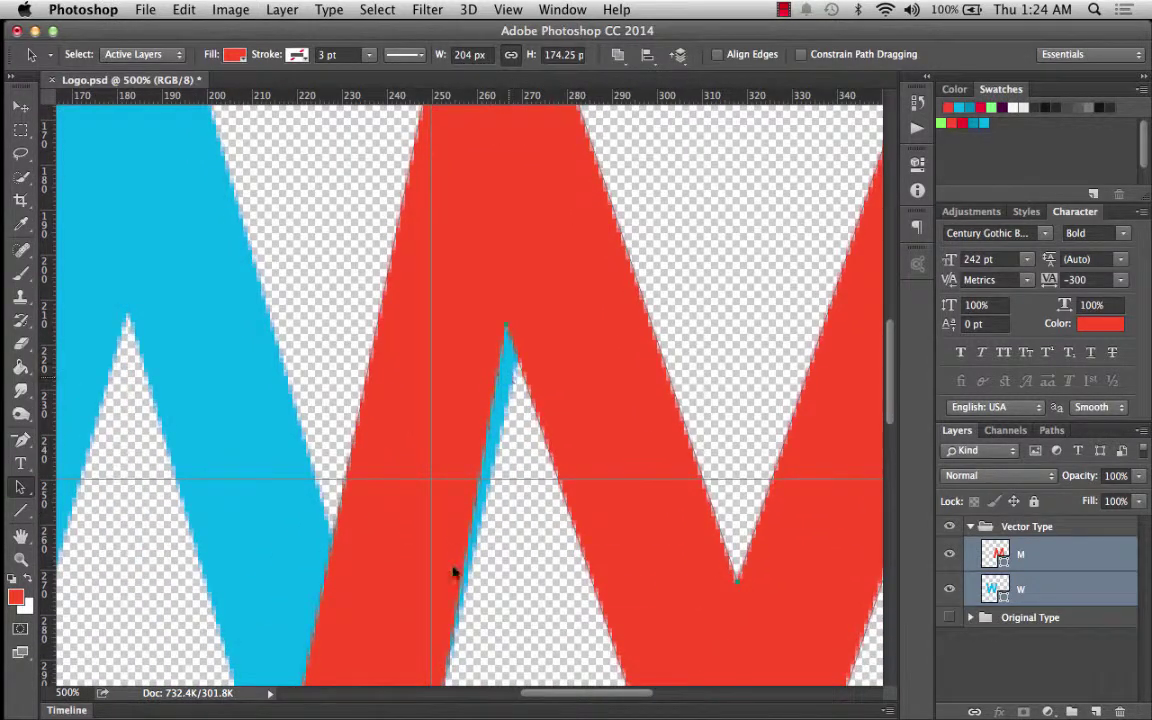
pyautogui.scroll(12, 514, 386)
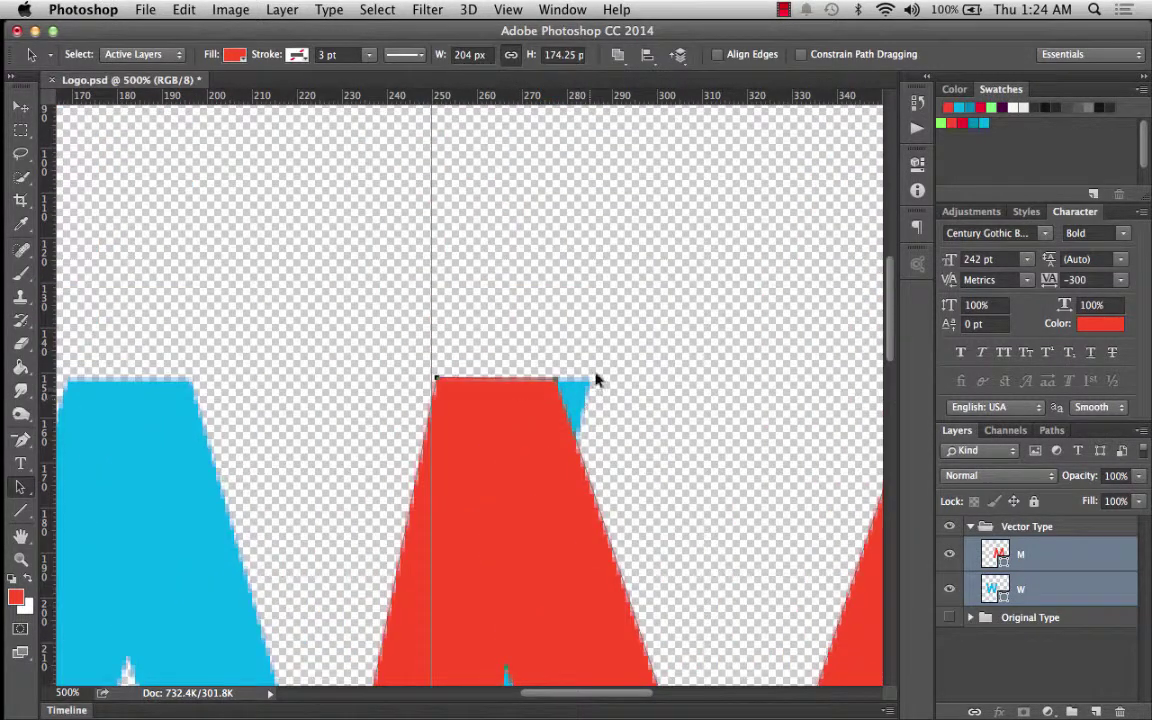
# Step: Drag the W's top-right corner anchor under the M's corner to hide the blue sliver
pyautogui.click(21, 489)
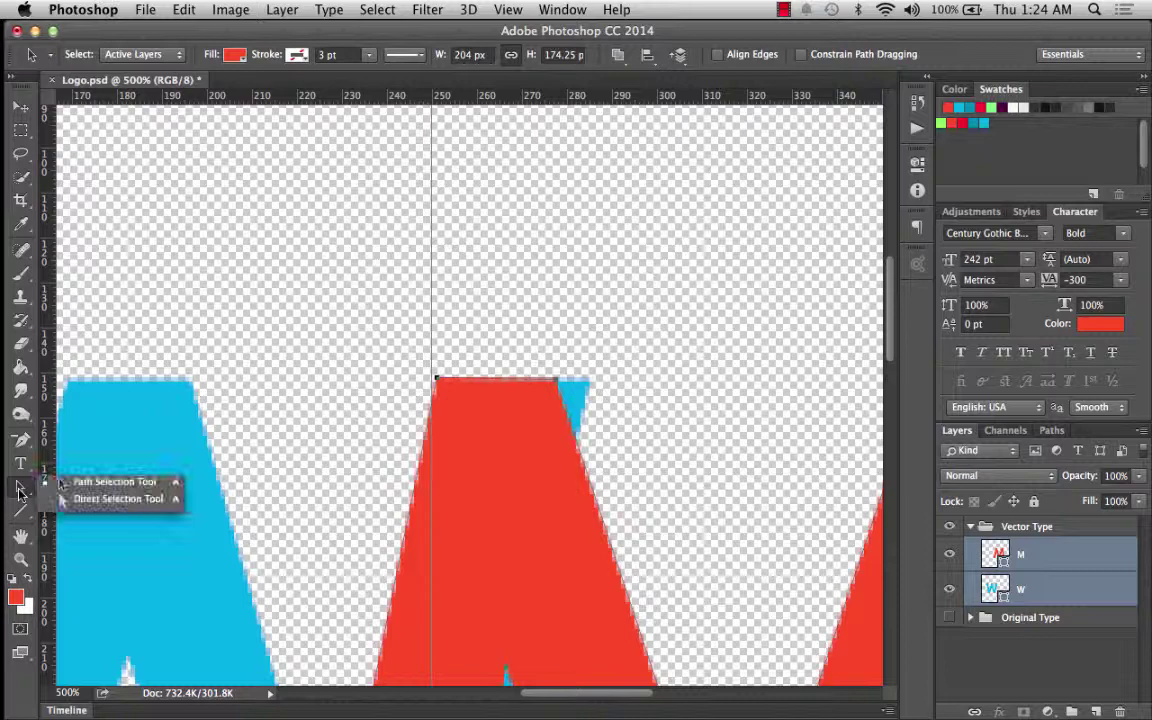
pyautogui.click(68, 498)
pyautogui.scroll(-5, 559, 414)
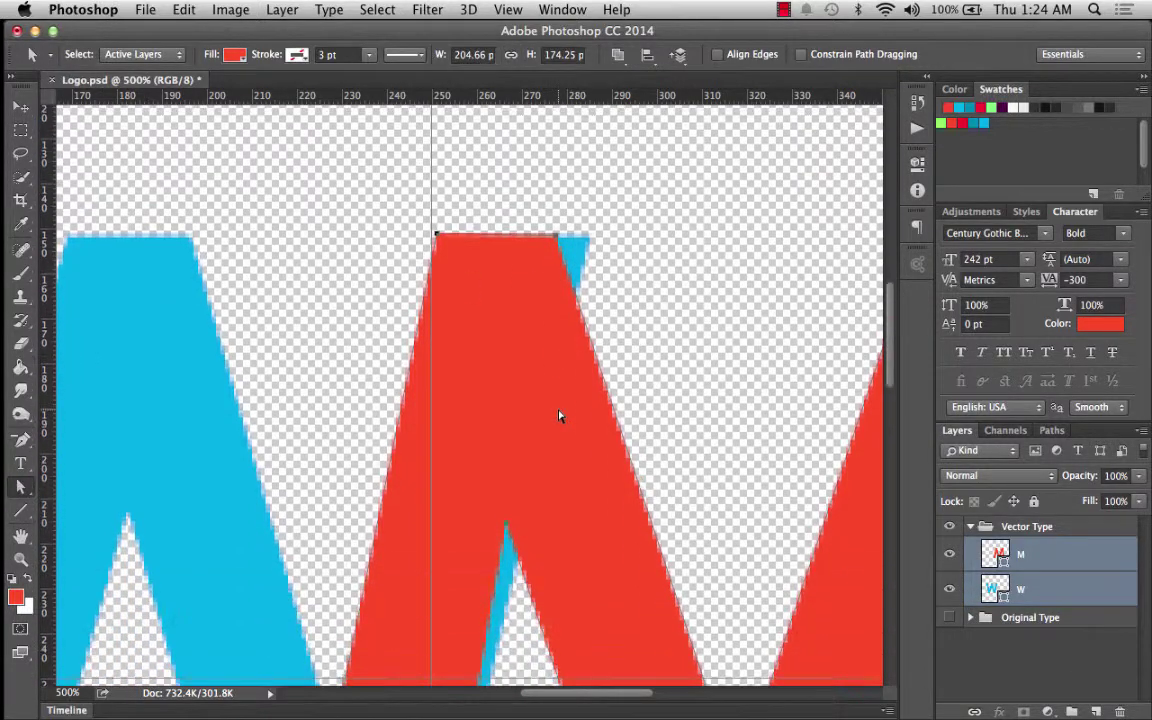
pyautogui.click(589, 247)
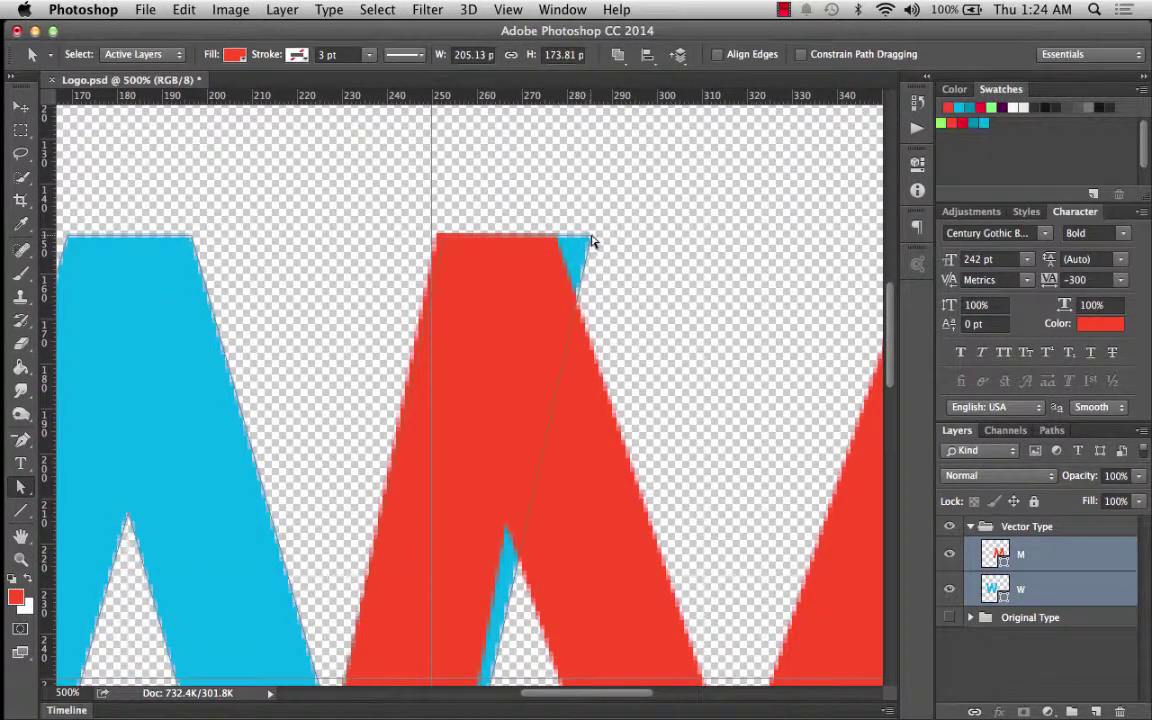
pyautogui.moveTo(591, 239); pyautogui.dragTo(558, 240)
pyautogui.scroll(-10, 558, 241)
pyautogui.hscroll(-1, 558, 241)
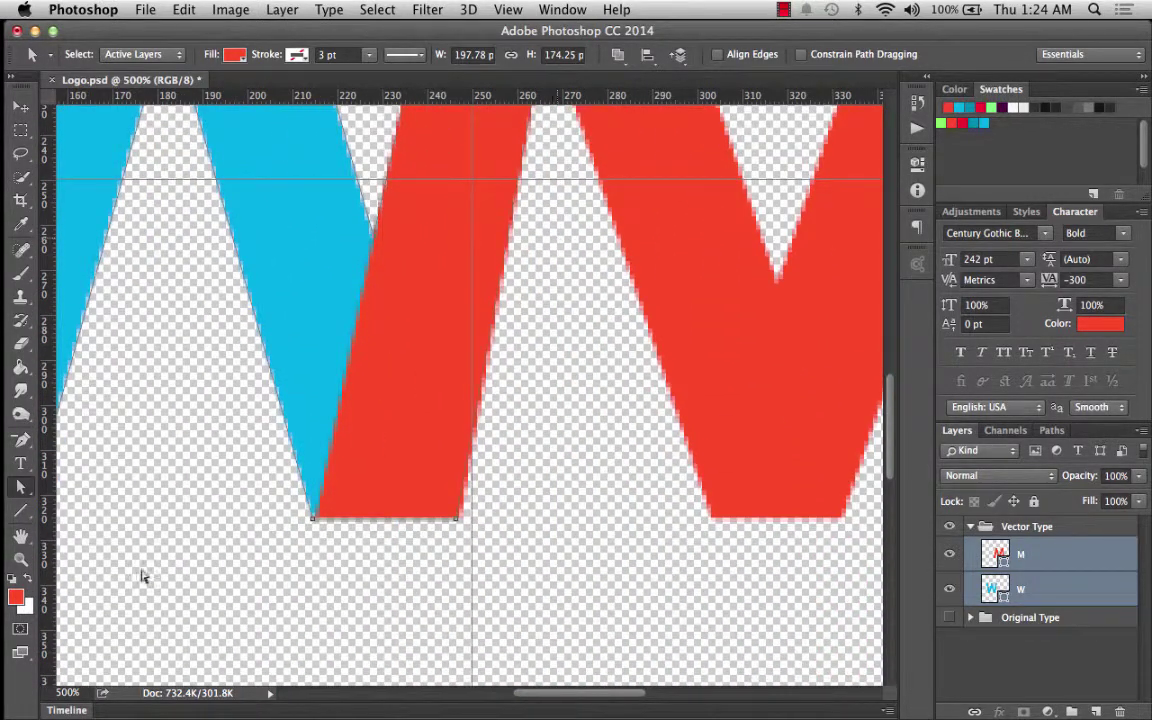
pyautogui.click(20, 559)
# Step: Zoom out from 500% to 100% to see the whole WM logo
pyautogui.keyDown('alt'); pyautogui.click(505, 453); pyautogui.keyUp('alt')
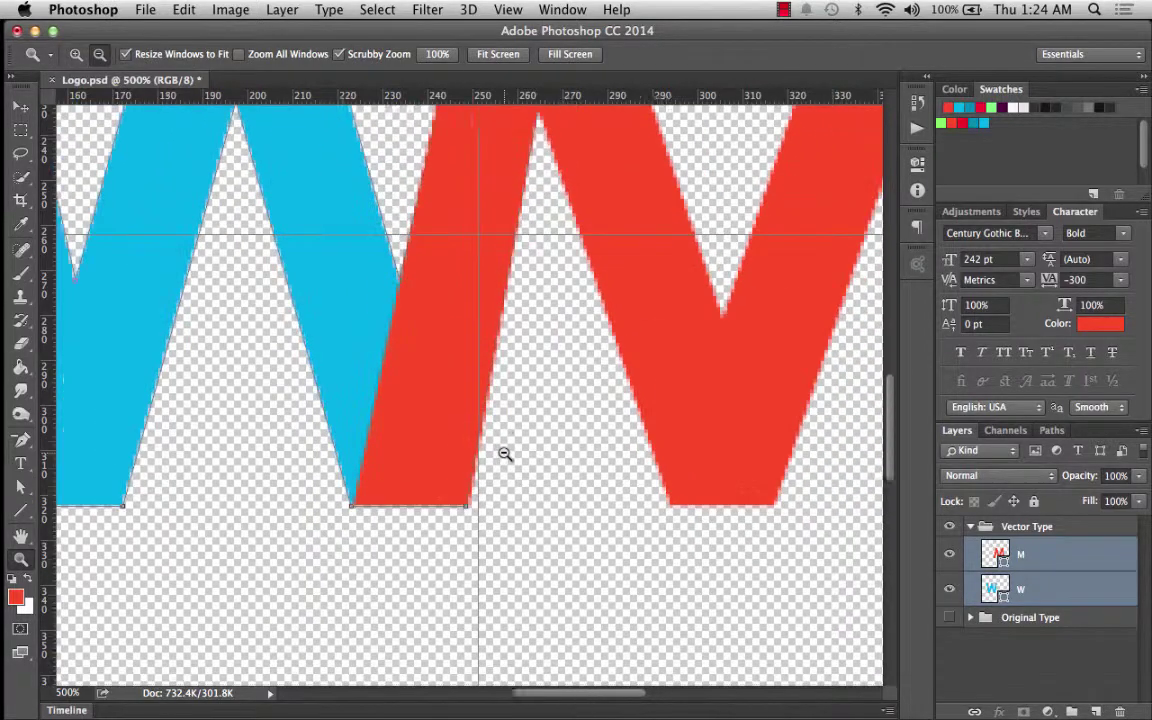
pyautogui.keyDown('alt'); pyautogui.click(506, 450); pyautogui.keyUp('alt')
pyautogui.keyDown('alt'); pyautogui.click(531, 383); pyautogui.keyUp('alt')
pyautogui.keyDown('alt'); pyautogui.click(531, 383); pyautogui.keyUp('alt')
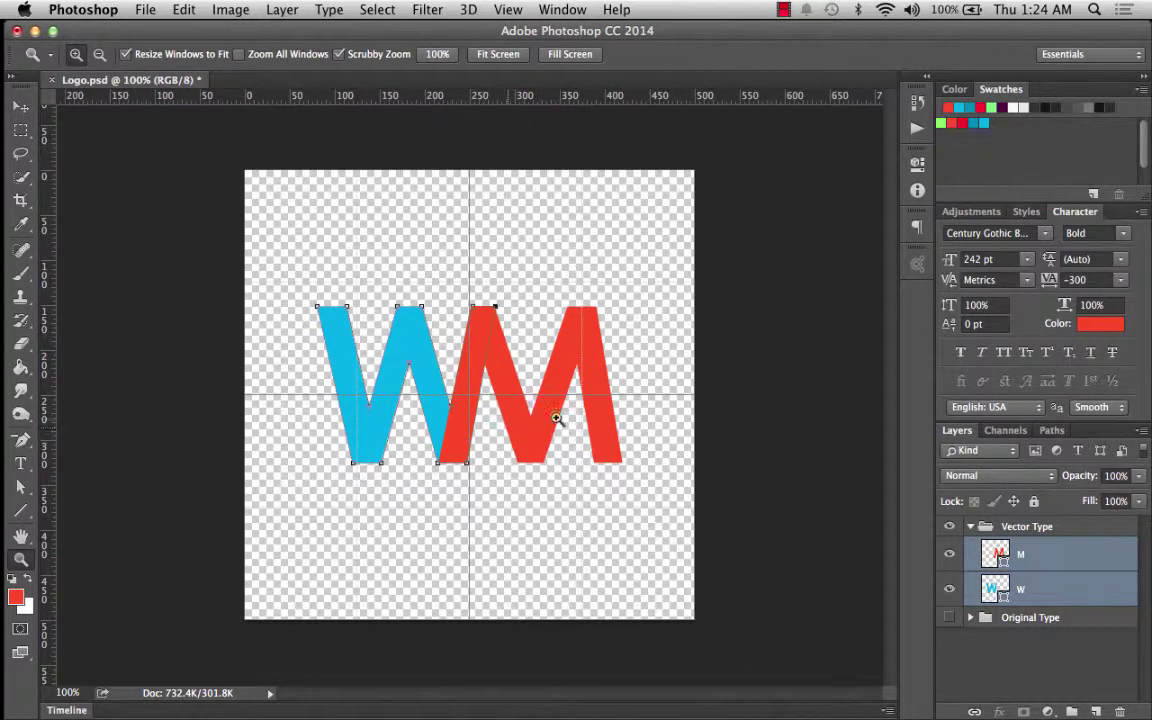
pyautogui.click(506, 437)
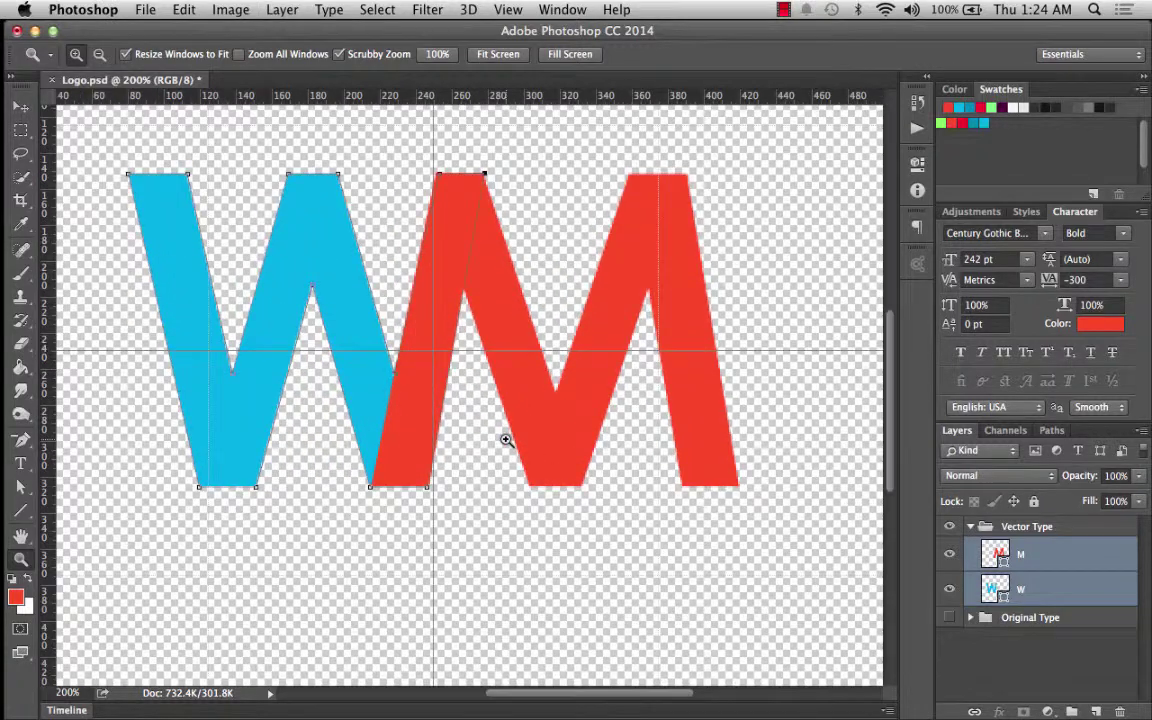
pyautogui.scroll(2, 450, 411)
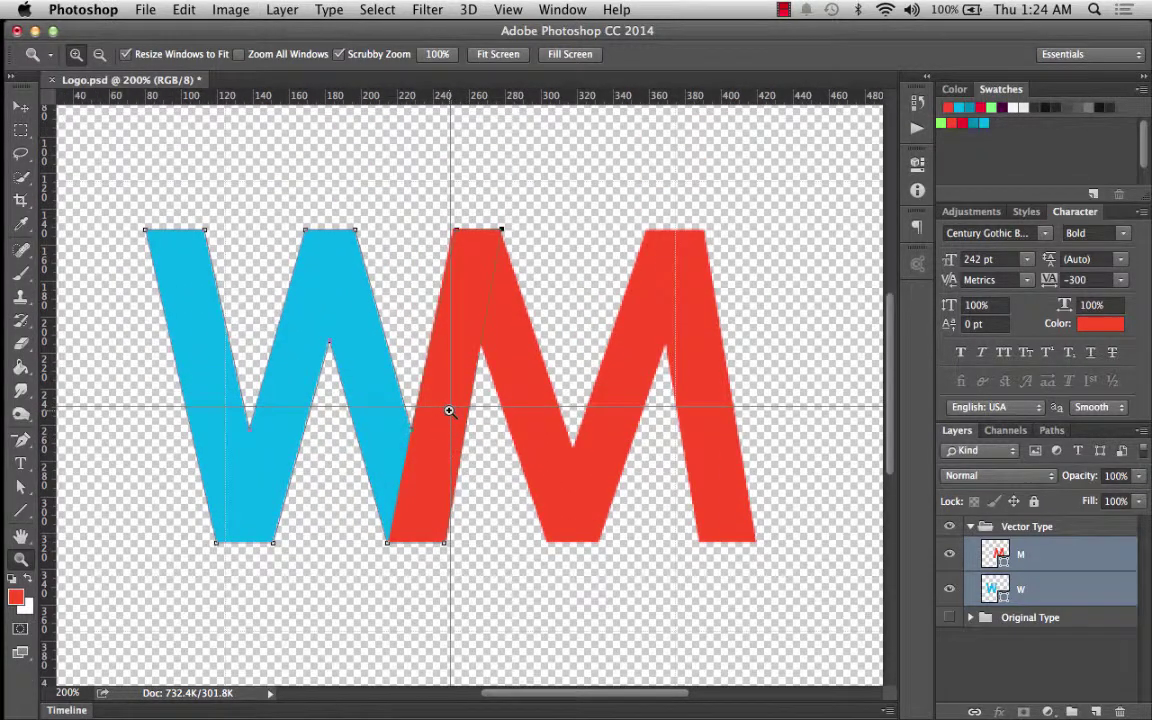
pyautogui.click(21, 441)
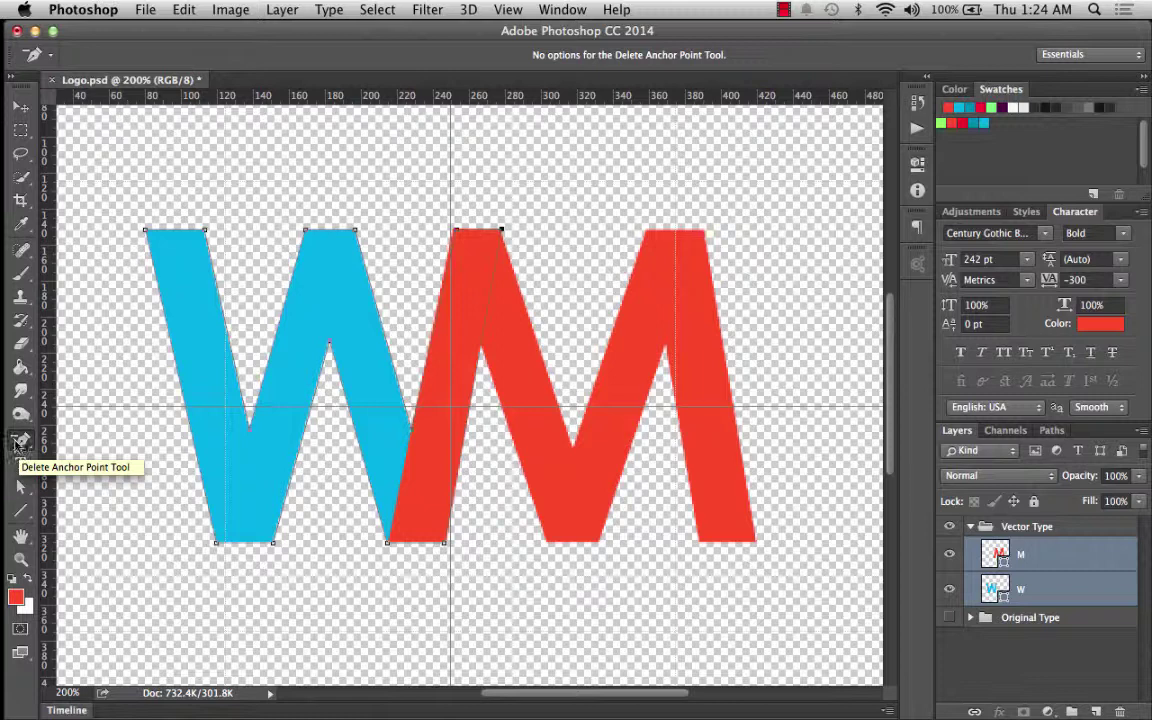
pyautogui.click(15, 445)
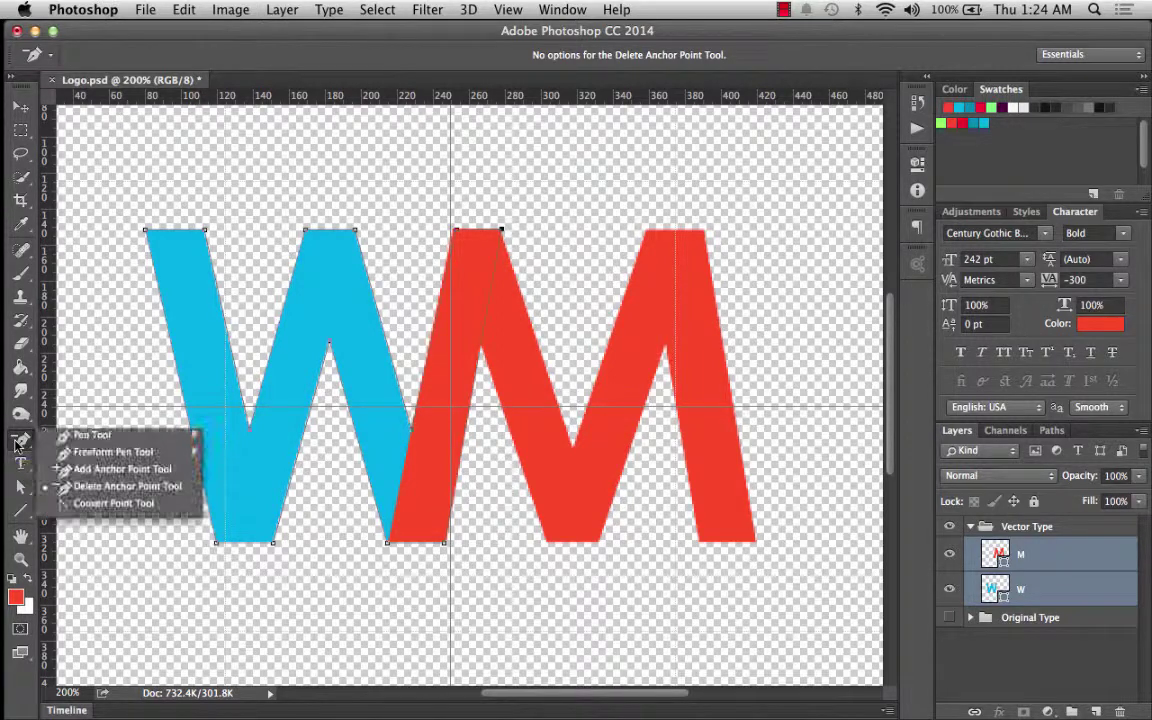
pyautogui.click(71, 489)
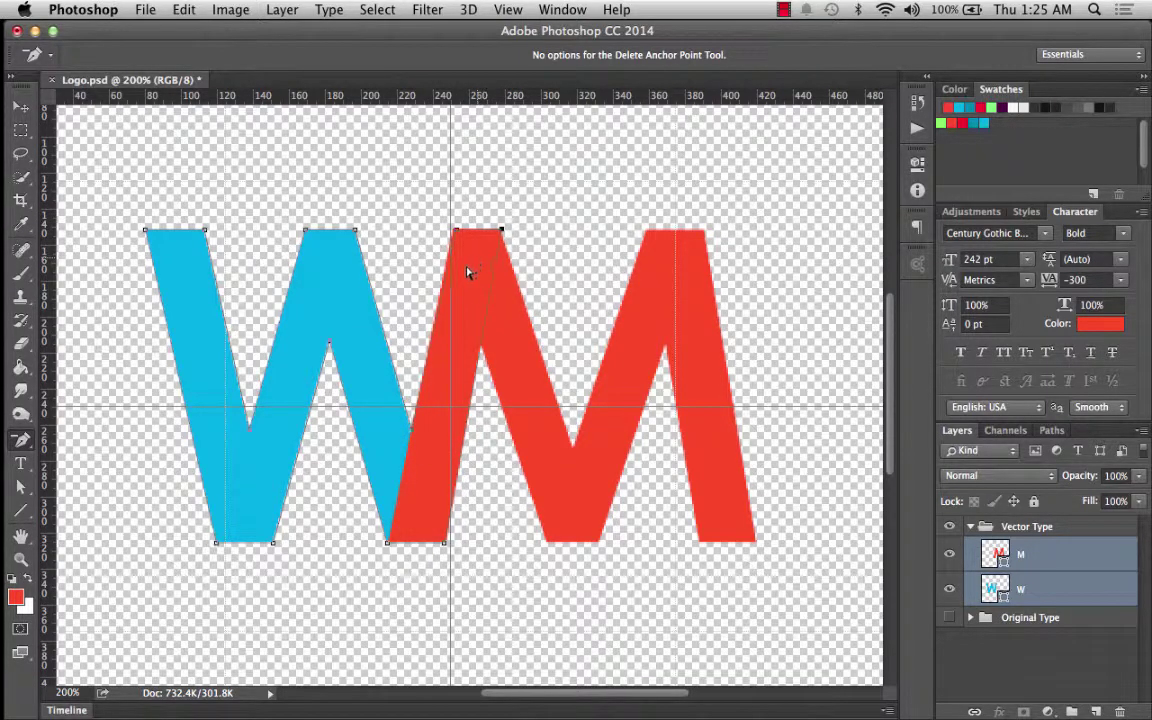
pyautogui.click(388, 545)
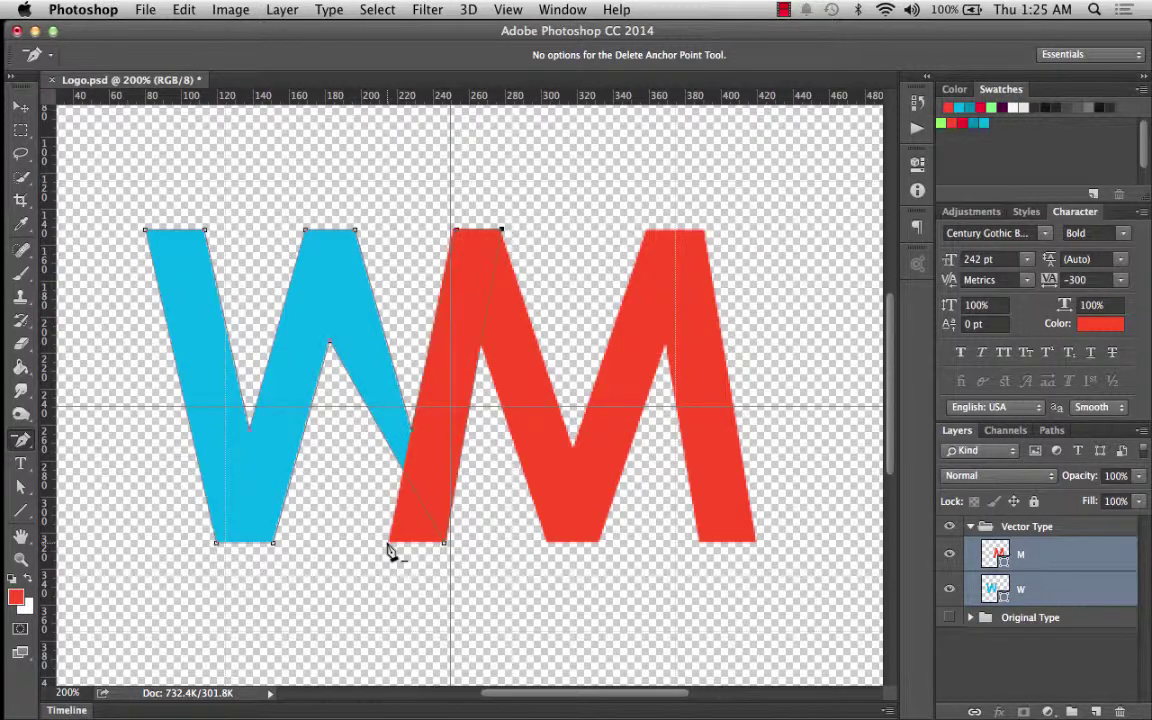
pyautogui.press('super+z')
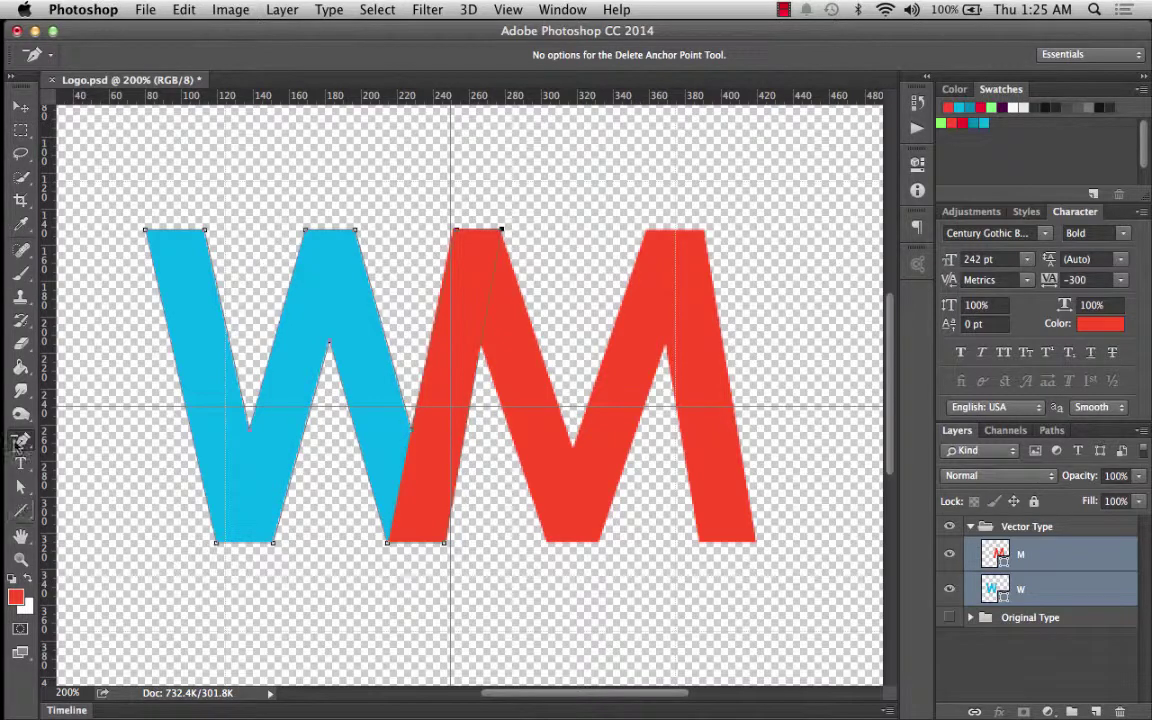
pyautogui.click(22, 487)
pyautogui.click(22, 487)
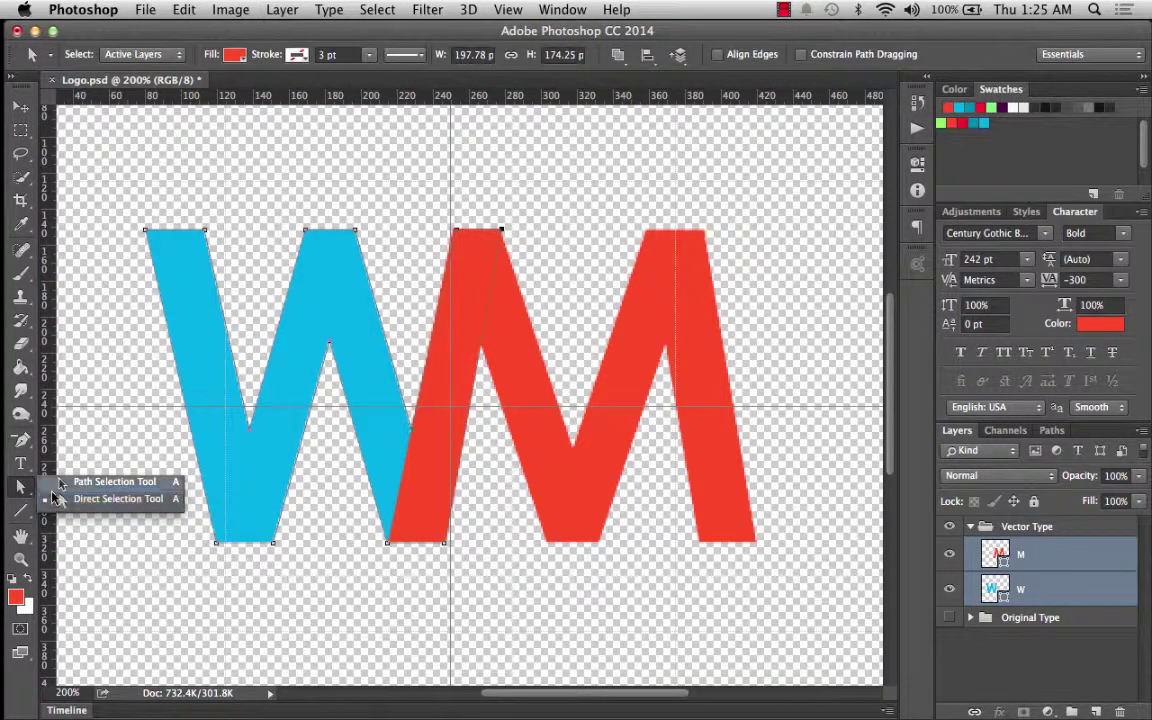
pyautogui.click(56, 497)
pyautogui.click(562, 452)
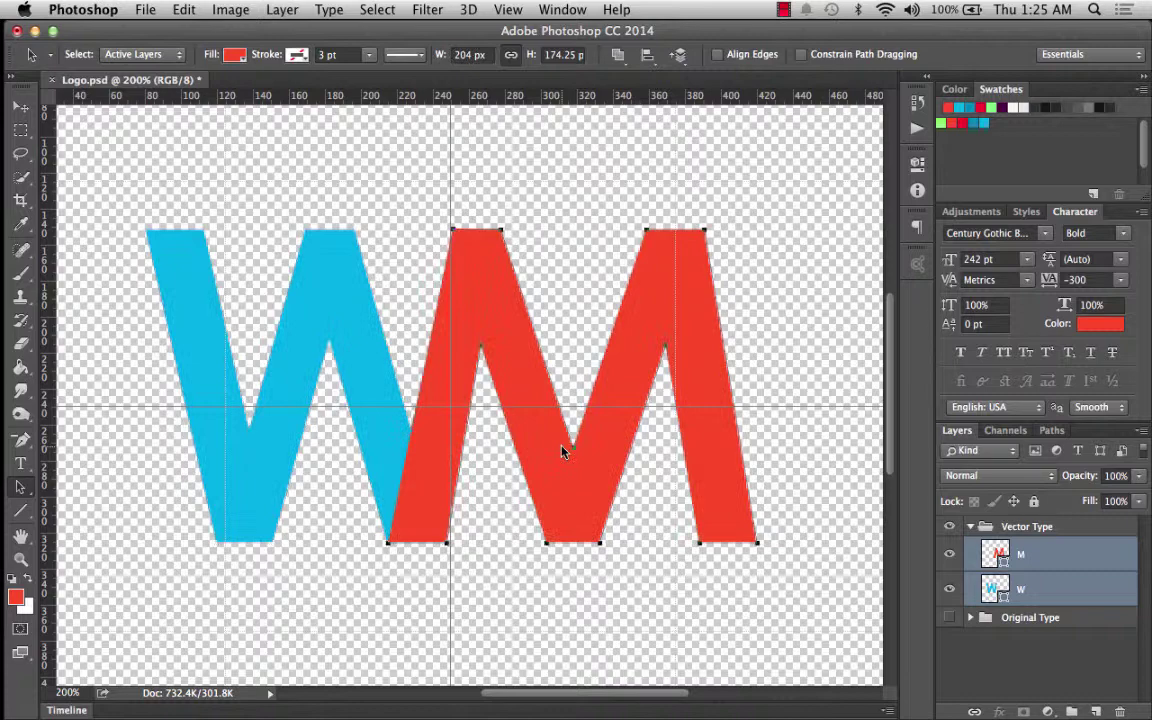
pyautogui.click(20, 440)
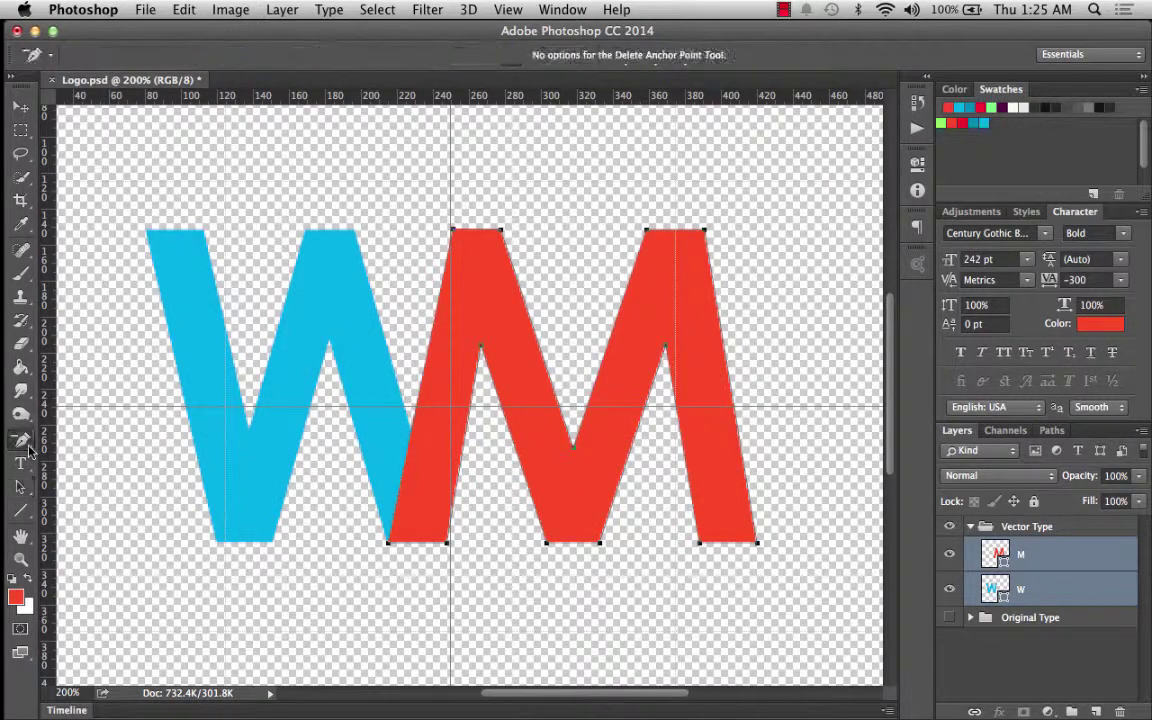
pyautogui.click(389, 544)
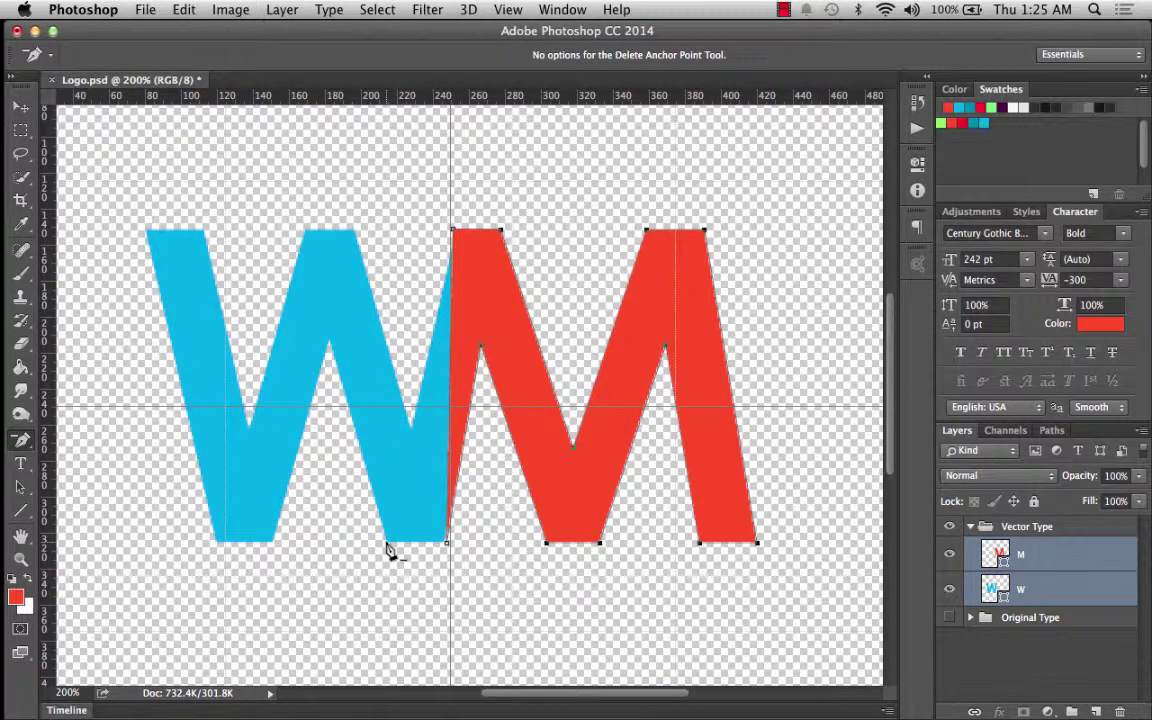
pyautogui.click(446, 544)
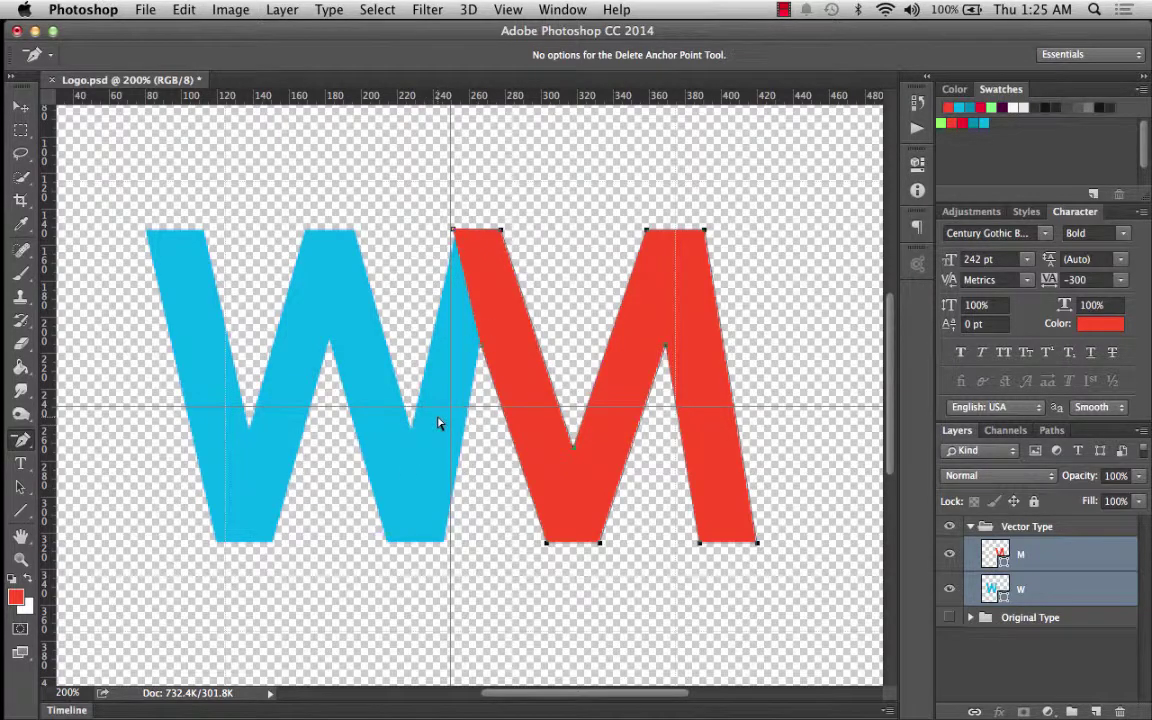
pyautogui.press('super+z')
pyautogui.press('super+z')
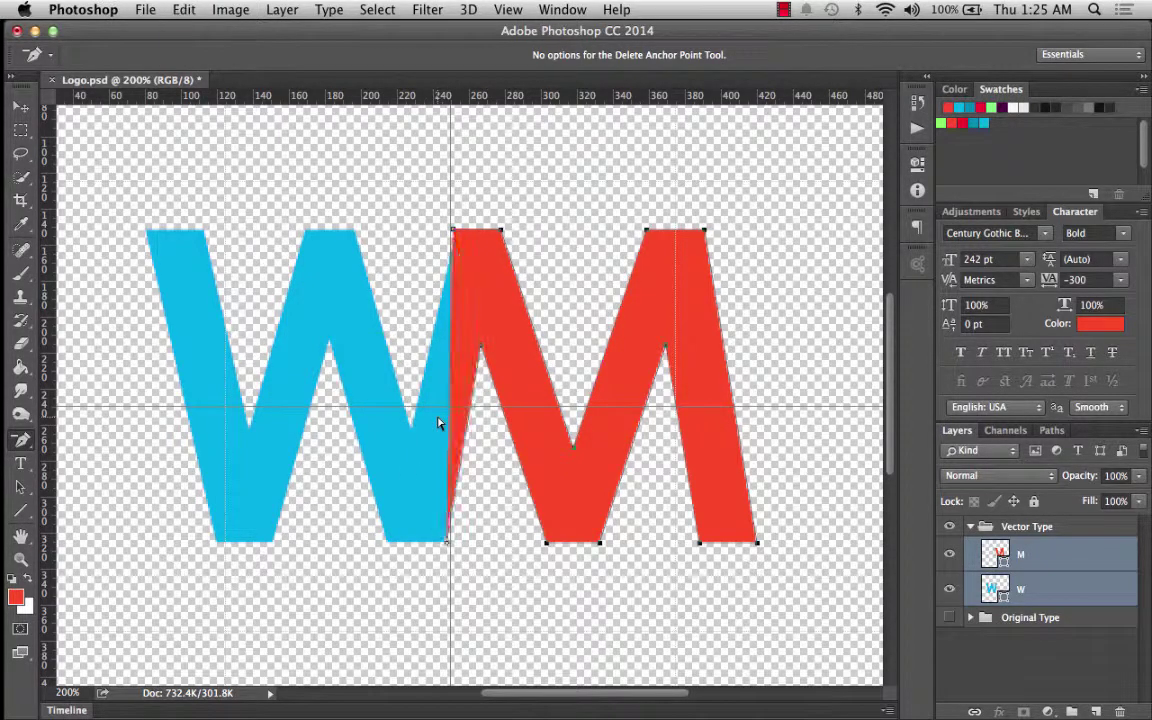
pyautogui.press('super+z')
pyautogui.click(917, 102)
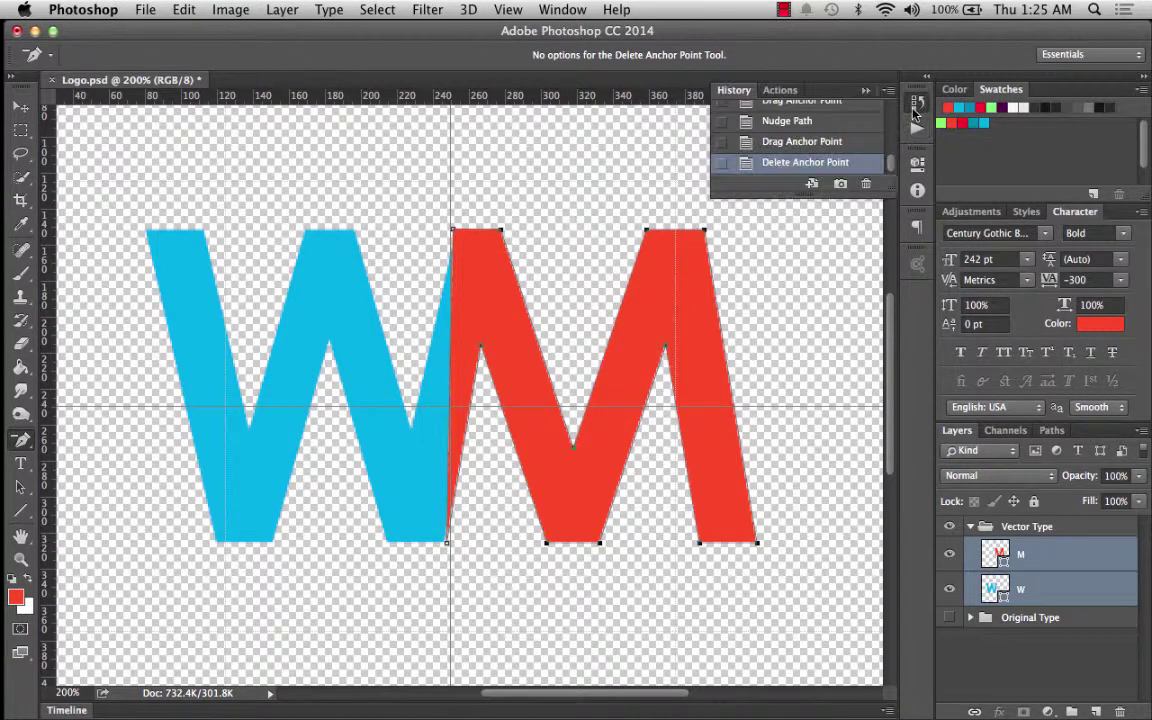
pyautogui.click(802, 141)
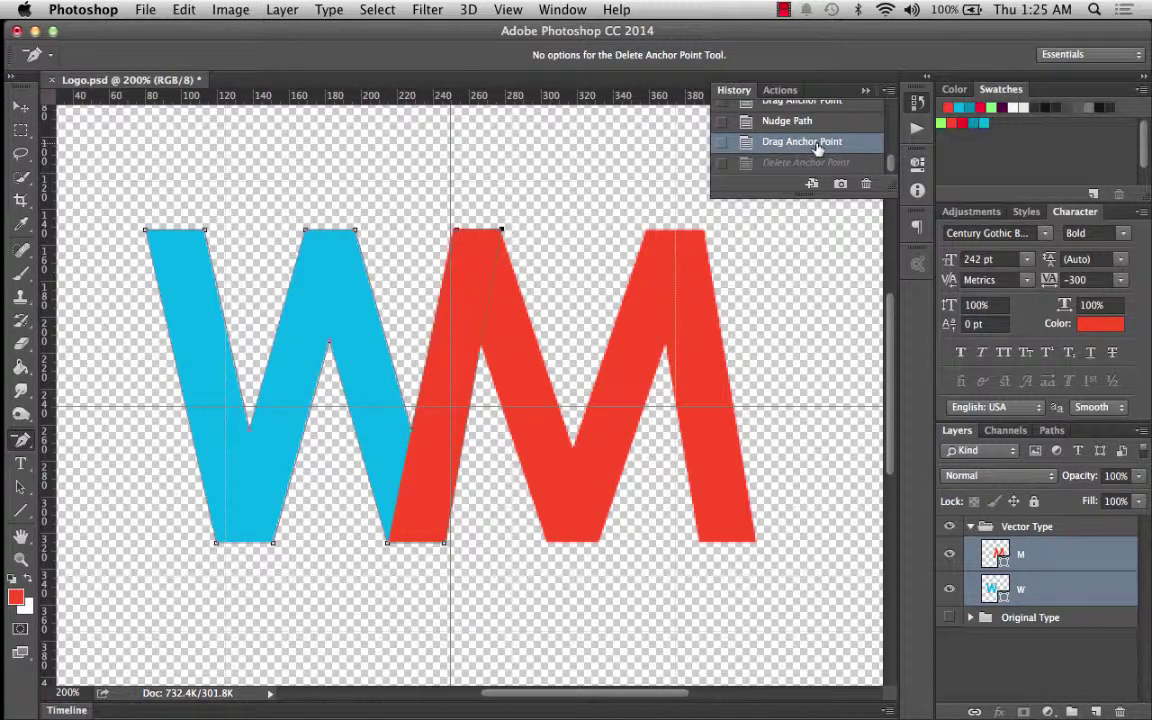
pyautogui.click(866, 90)
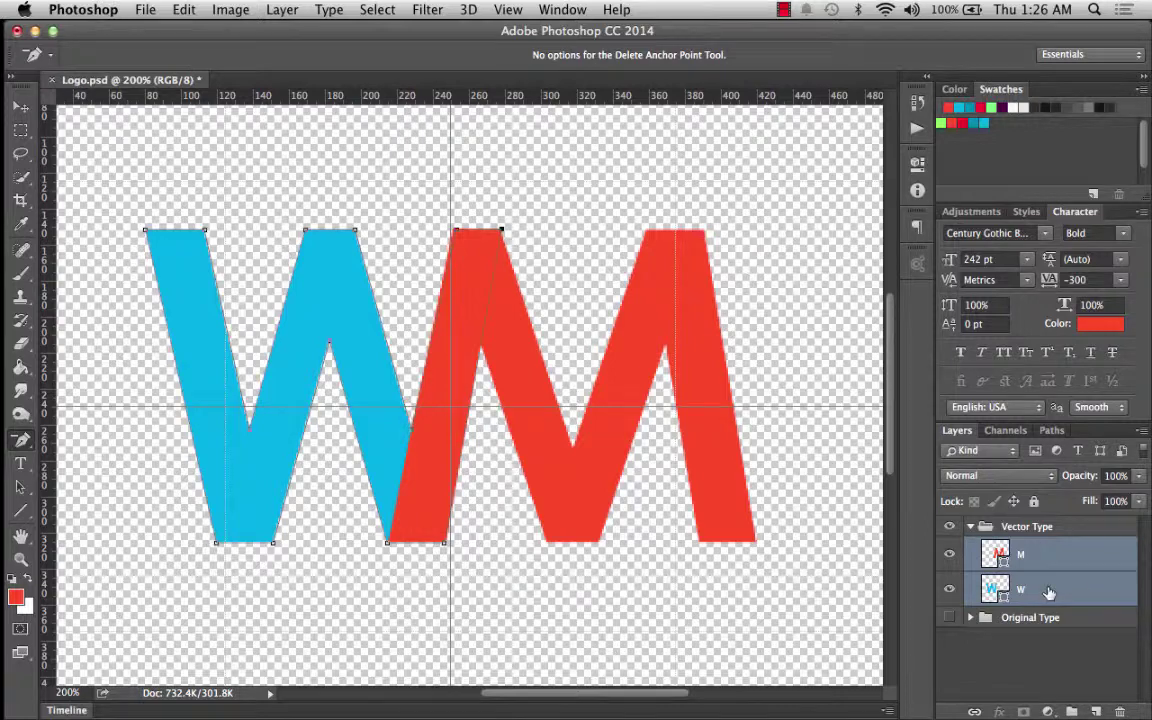
# Step: Duplicate the M and W layers and rename the M copy 'M center'
pyautogui.moveTo(1049, 592); pyautogui.dragTo(1096, 711)
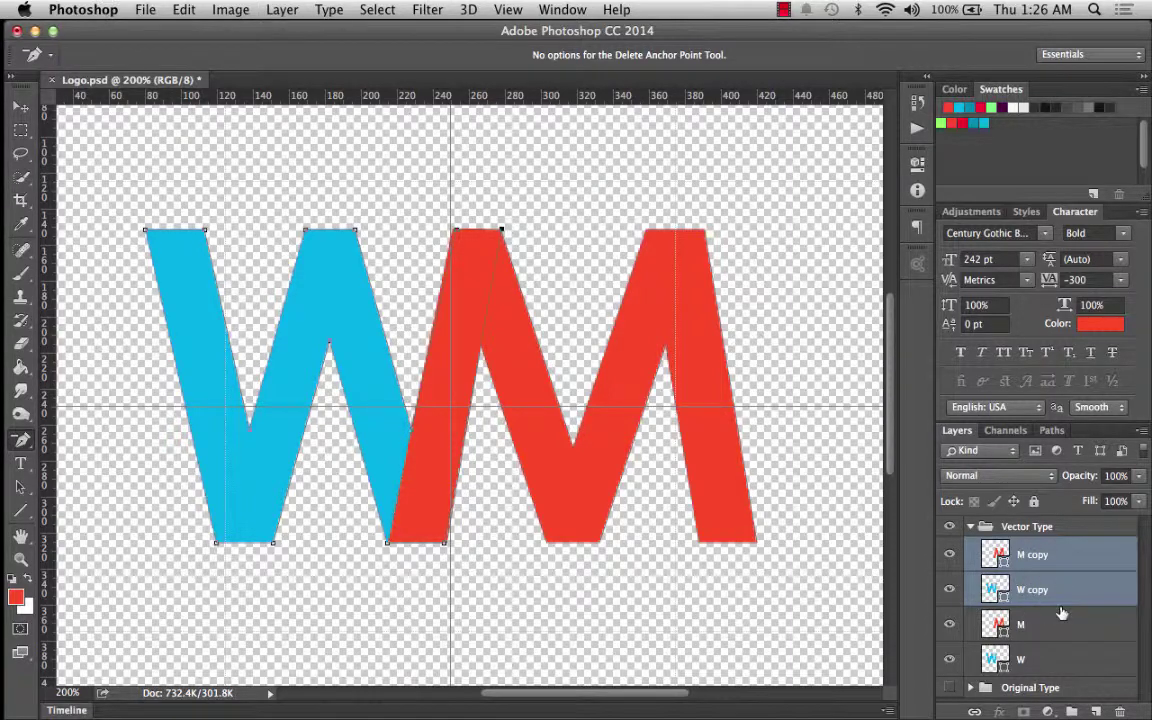
pyautogui.click(1032, 562)
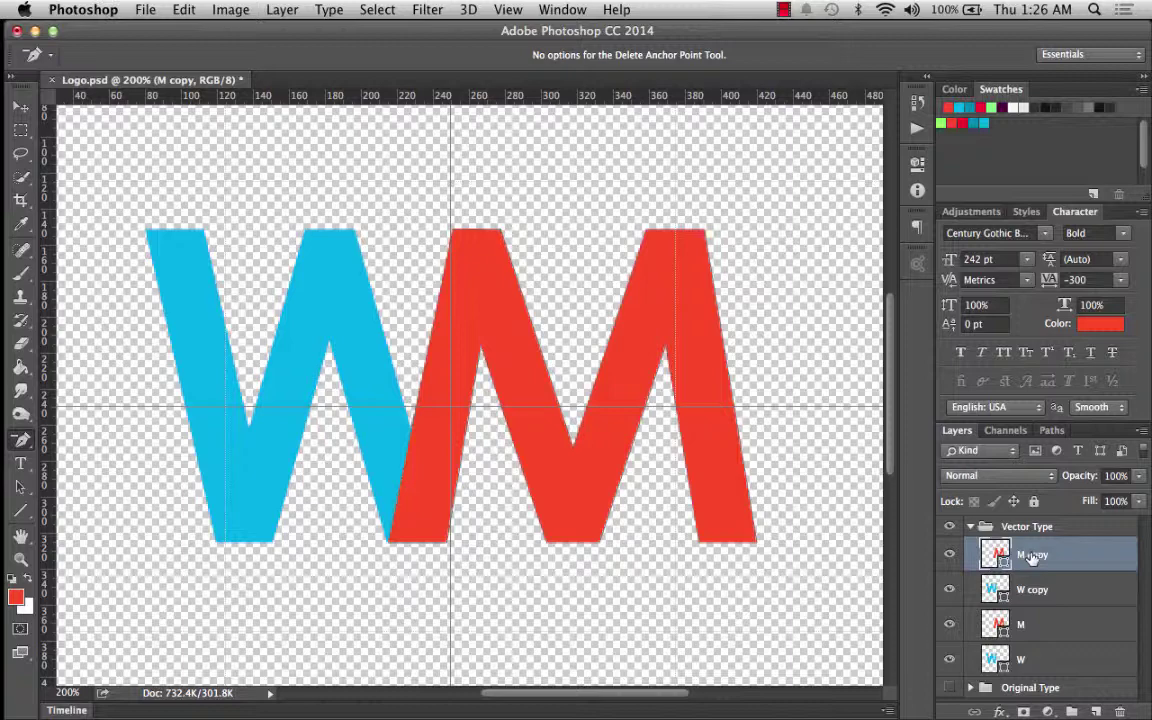
pyautogui.doubleClick(1032, 555)
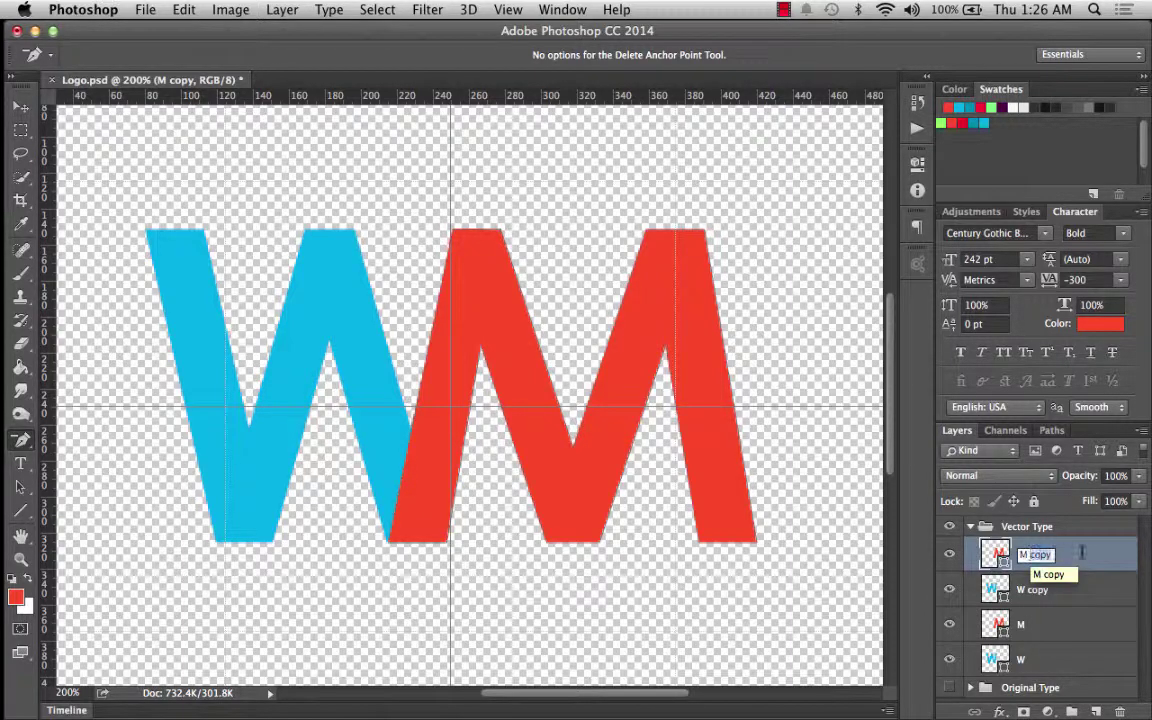
pyautogui.write('M center')
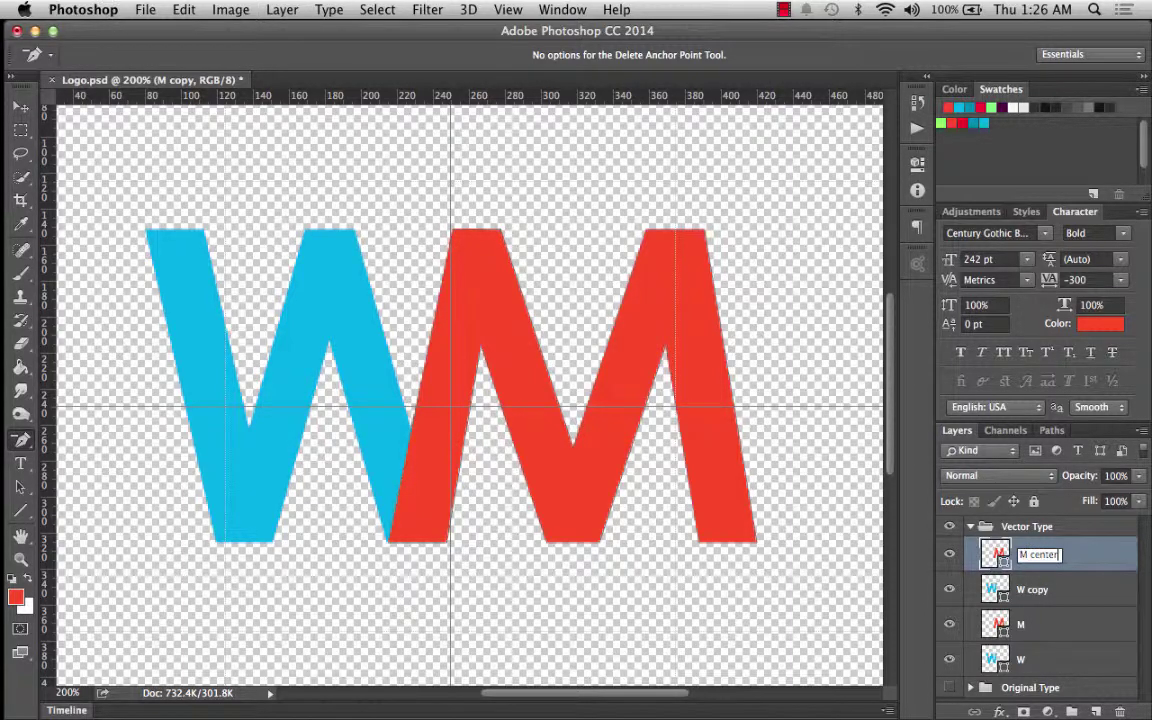
pyautogui.press('Return')
# Step: Rename the W copy layer 'W center'
pyautogui.doubleClick(1038, 590)
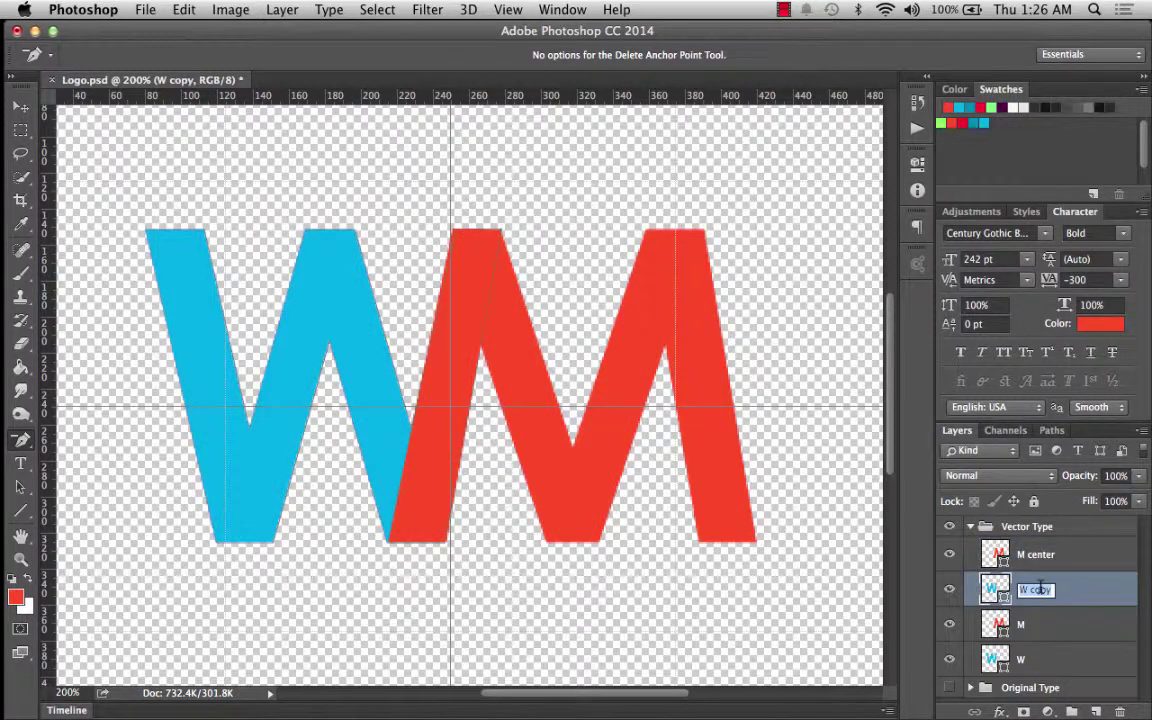
pyautogui.click(1030, 589)
pyautogui.press('Delete')
pyautogui.press('Delete')
pyautogui.press('Delete')
pyautogui.press('Delete')
pyautogui.write('center')
pyautogui.press('Return')
pyautogui.rightClick(1052, 597)
pyautogui.click(1072, 597)
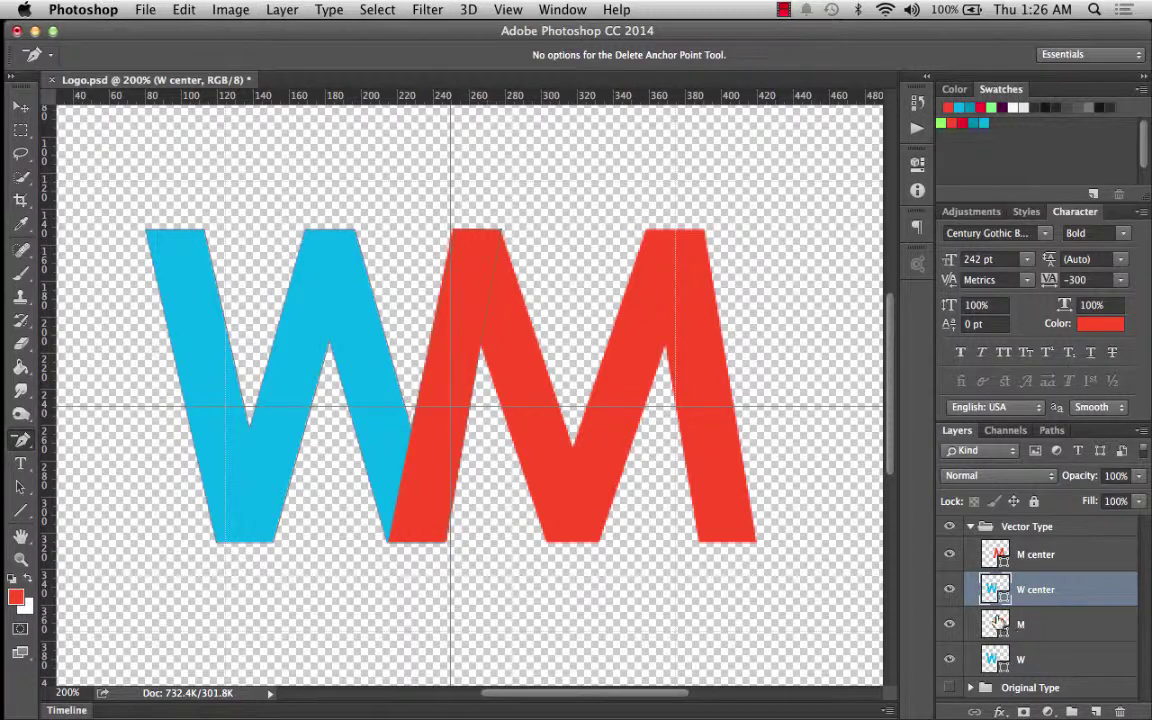
pyautogui.click(951, 556)
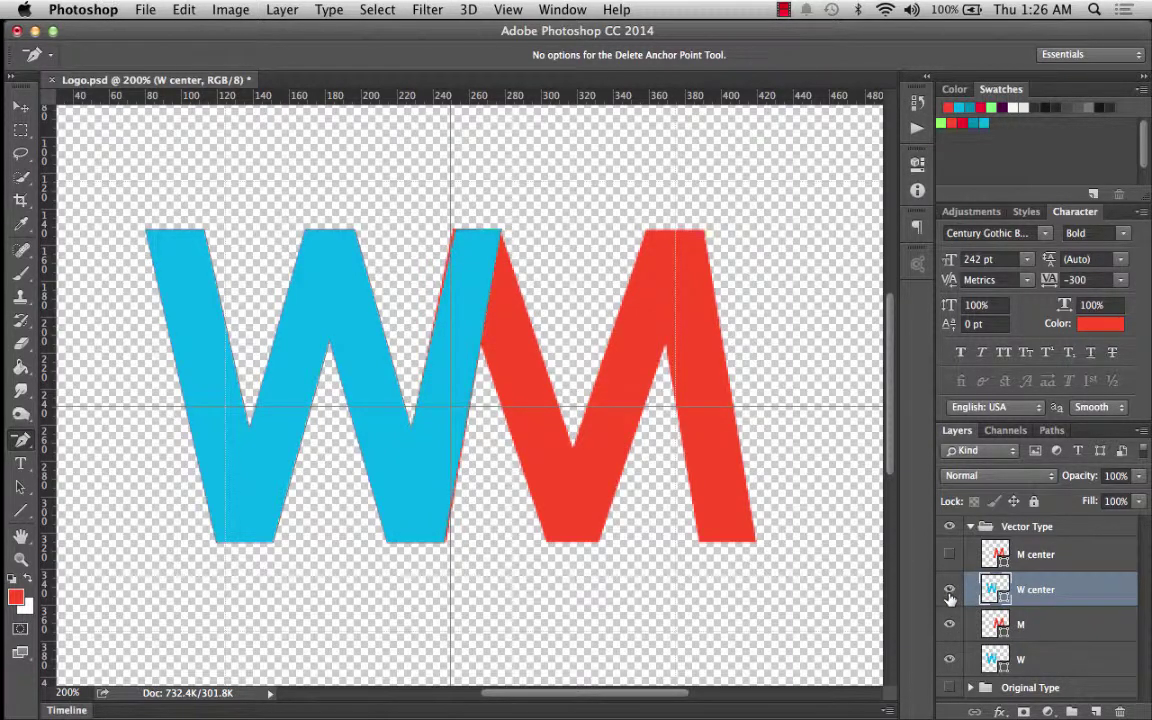
pyautogui.click(950, 590)
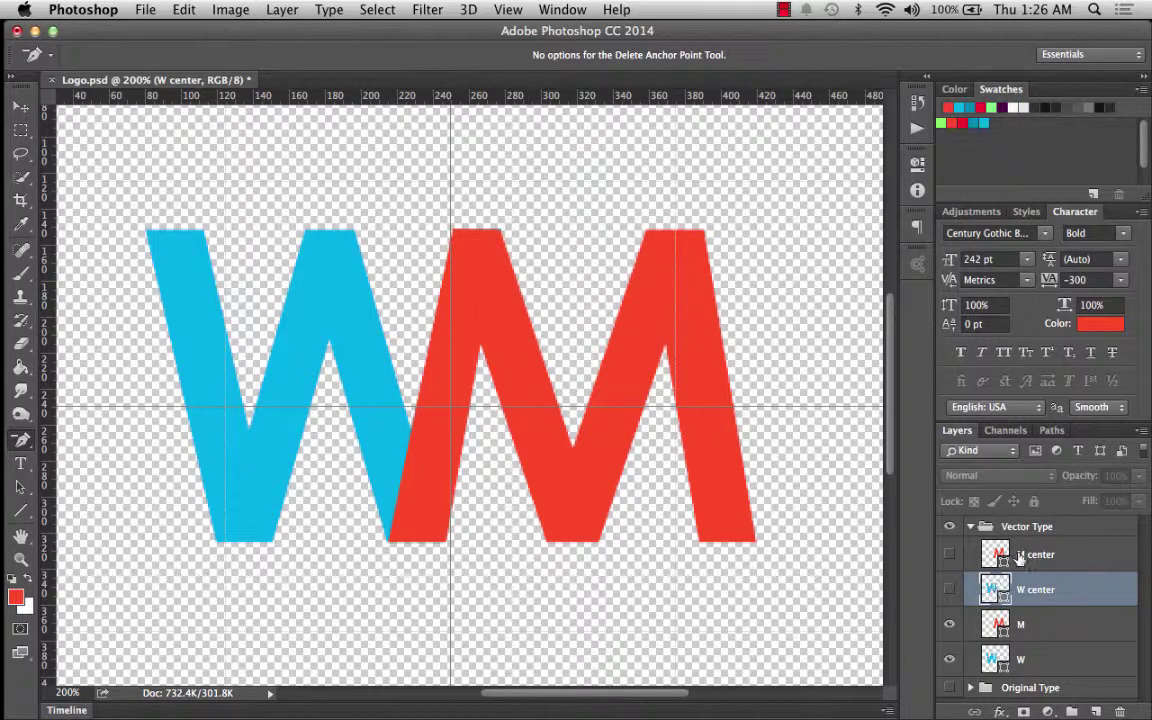
pyautogui.click(950, 589)
pyautogui.click(949, 554)
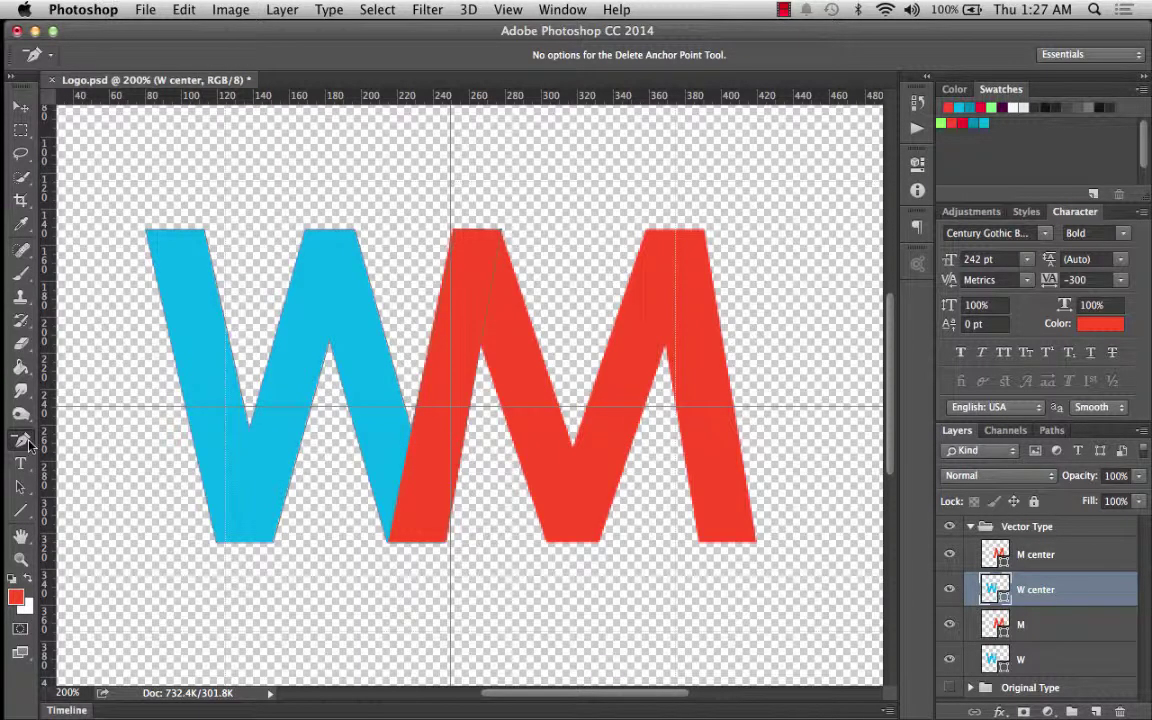
# Step: Check the 1280-view.jpg website mockup in Chrome, then minimise Chrome to get back to Logo.psd
pyautogui.moveTo(15, 383)
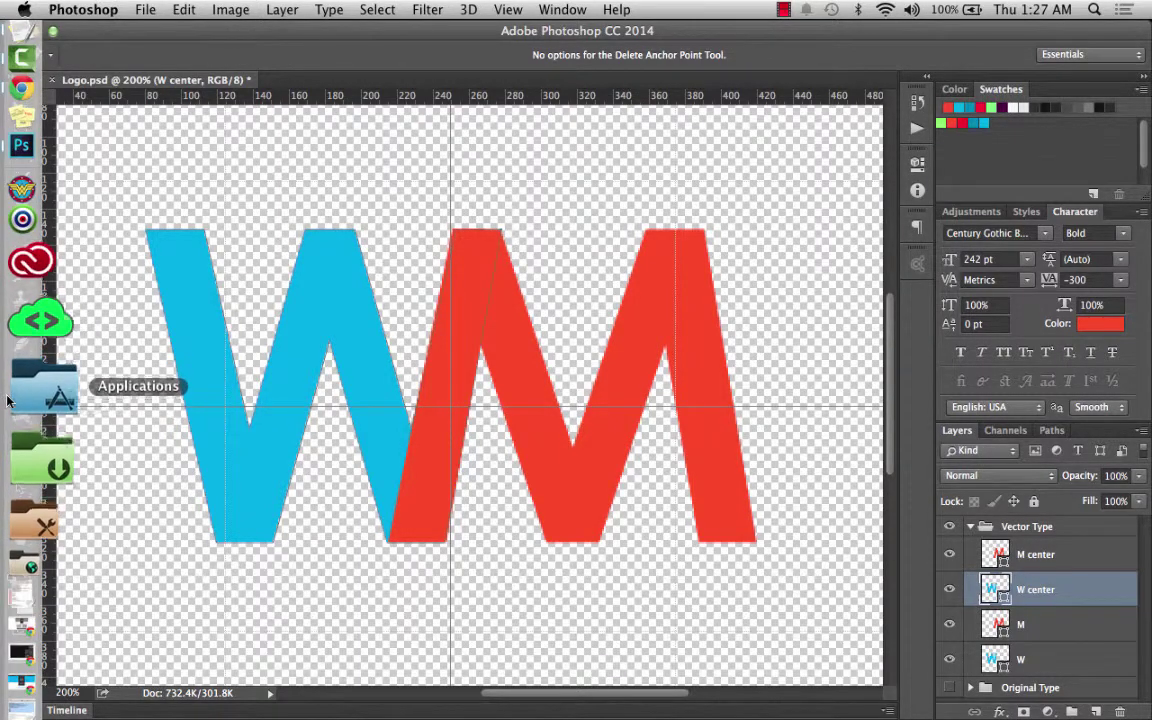
pyautogui.press('super+Tab')
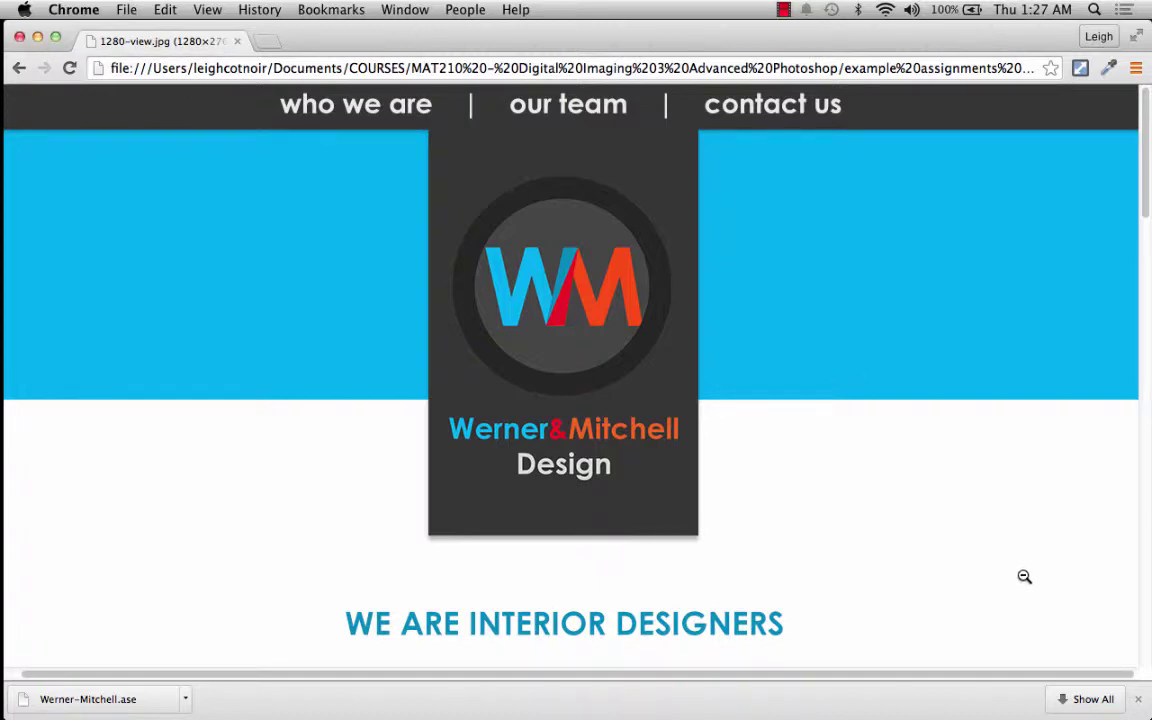
pyautogui.click(37, 38)
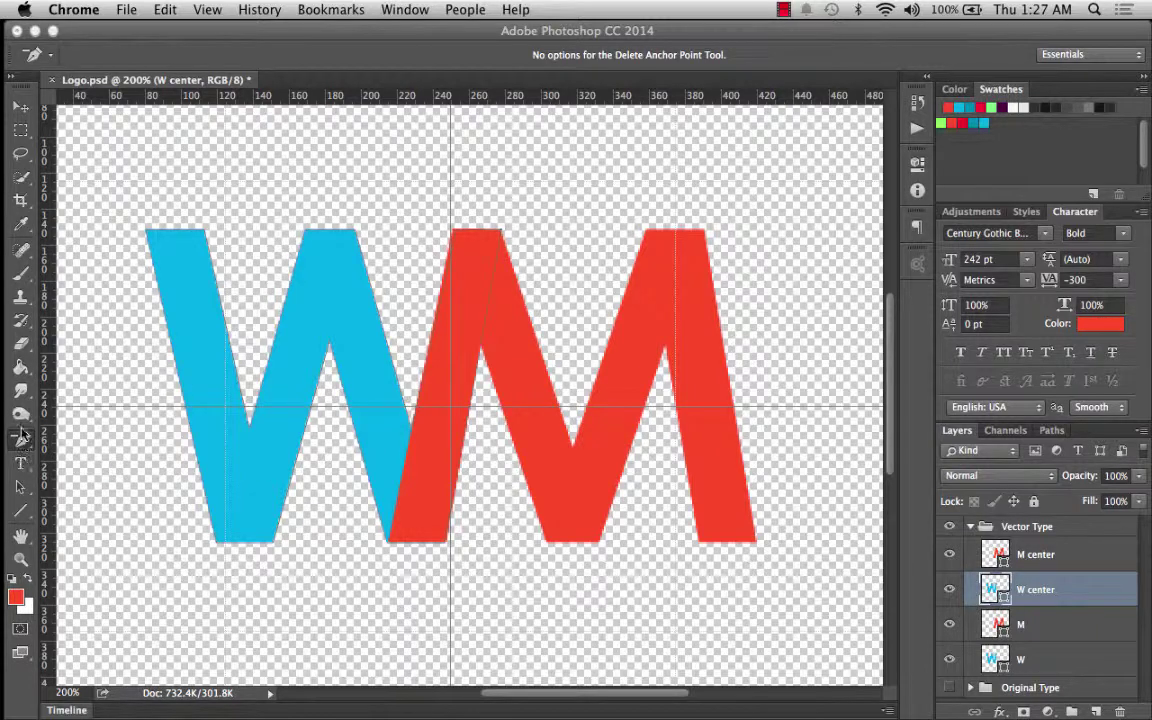
# Step: Give the W path a darker blue fill from the Fill swatch's recent colours
pyautogui.click(19, 480)
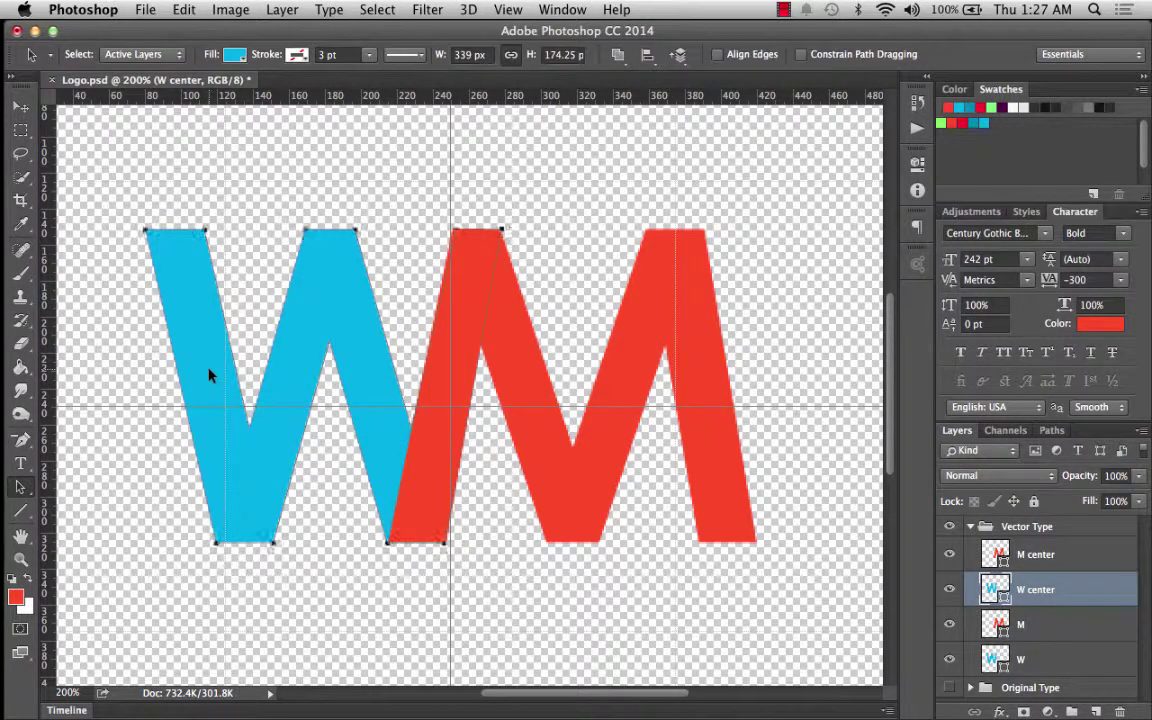
pyautogui.click(234, 54)
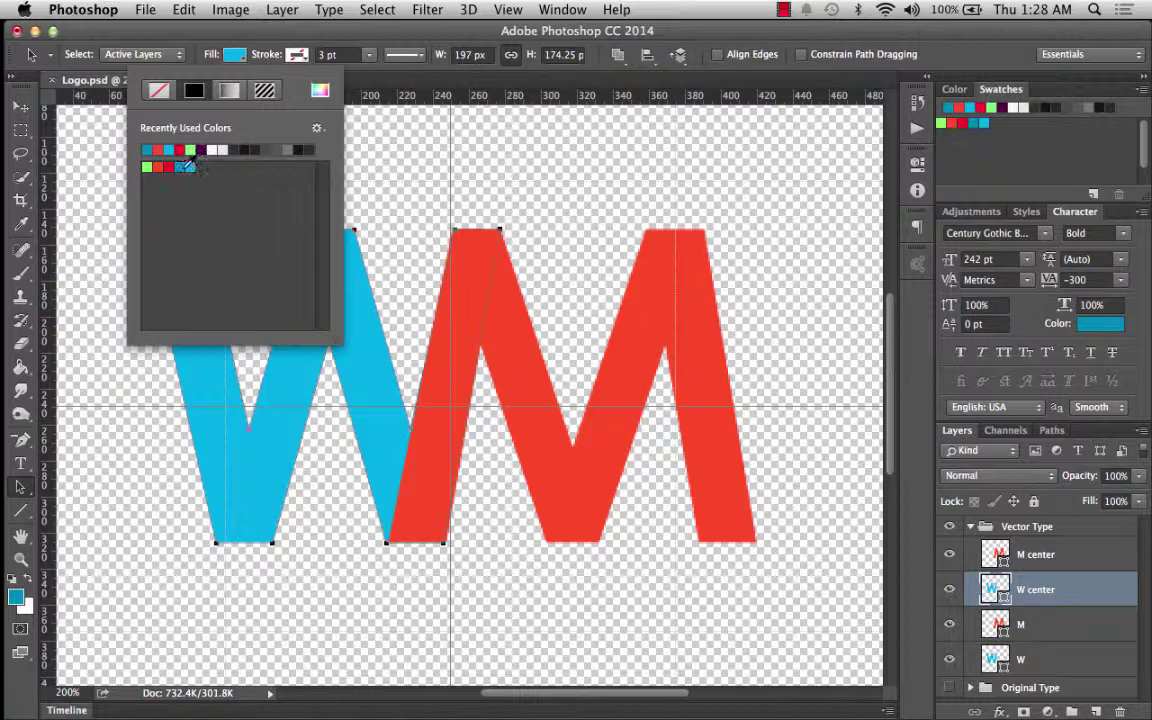
pyautogui.click(187, 162)
pyautogui.click(233, 54)
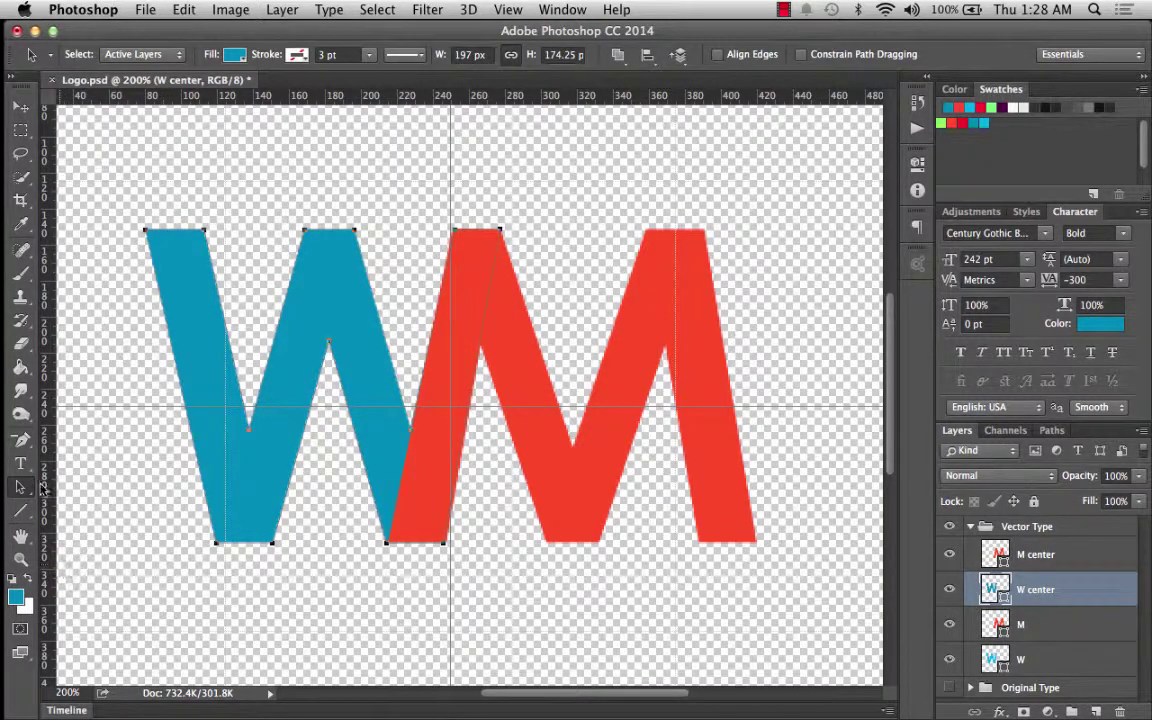
# Step: Fill the M center shape with crimson, then toggle M center and W center visibility to compare
pyautogui.click(530, 393)
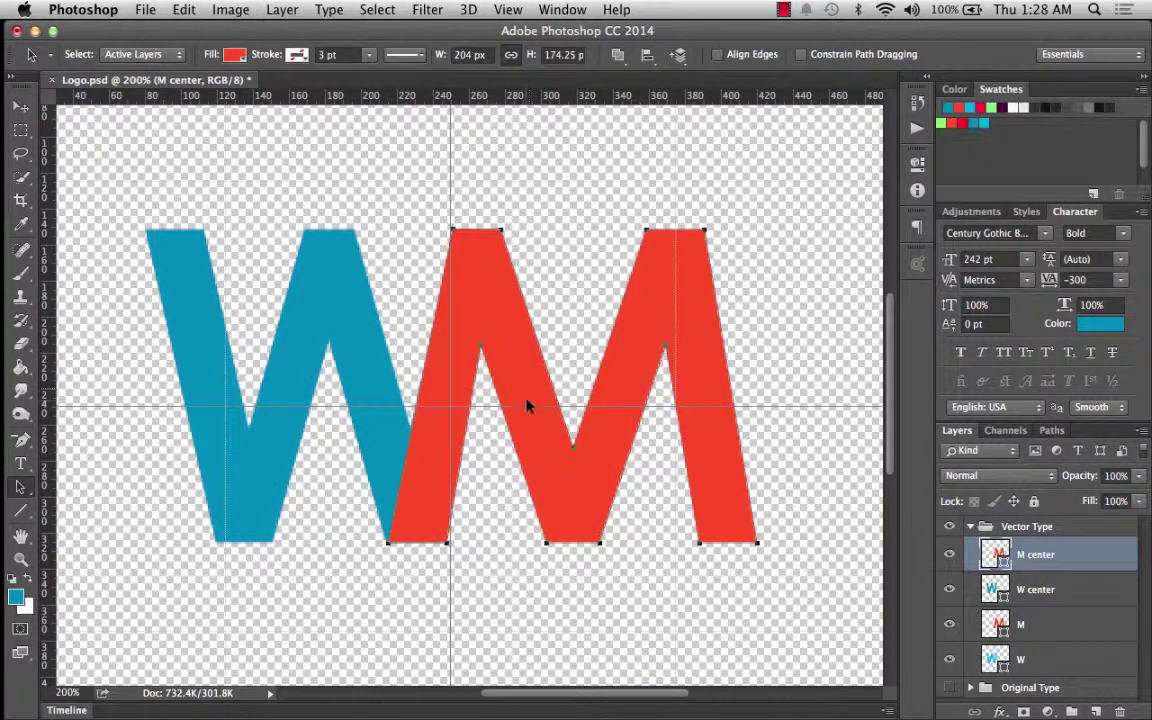
pyautogui.click(234, 55)
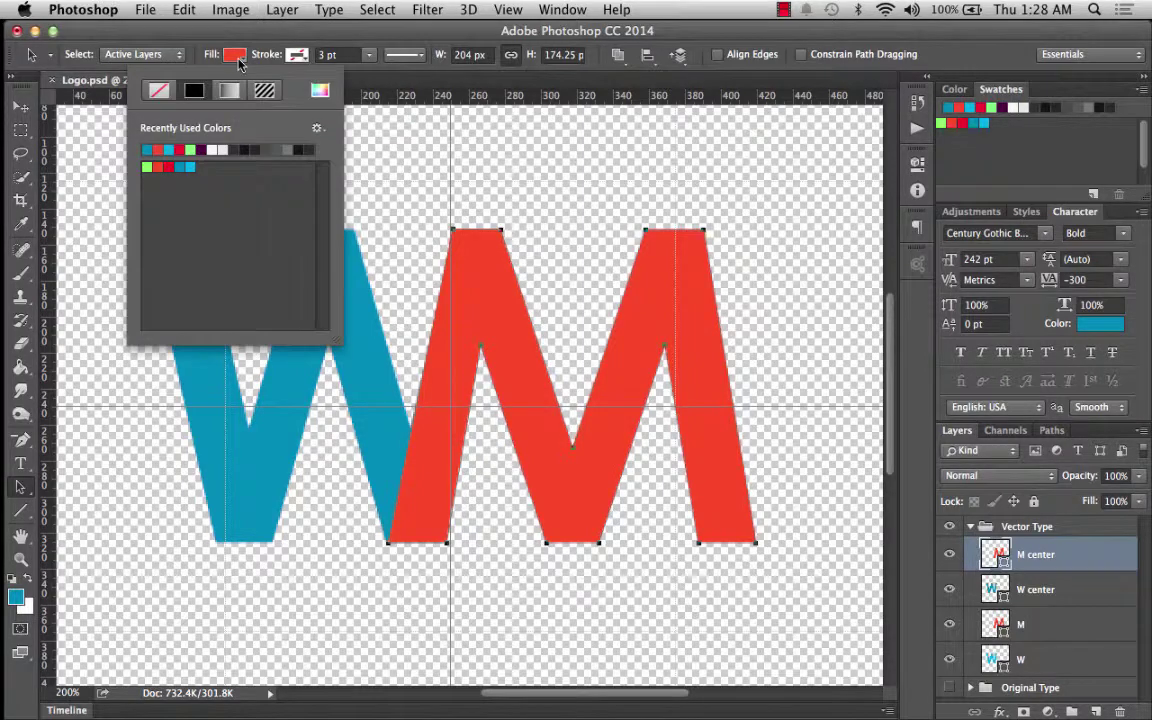
pyautogui.click(176, 153)
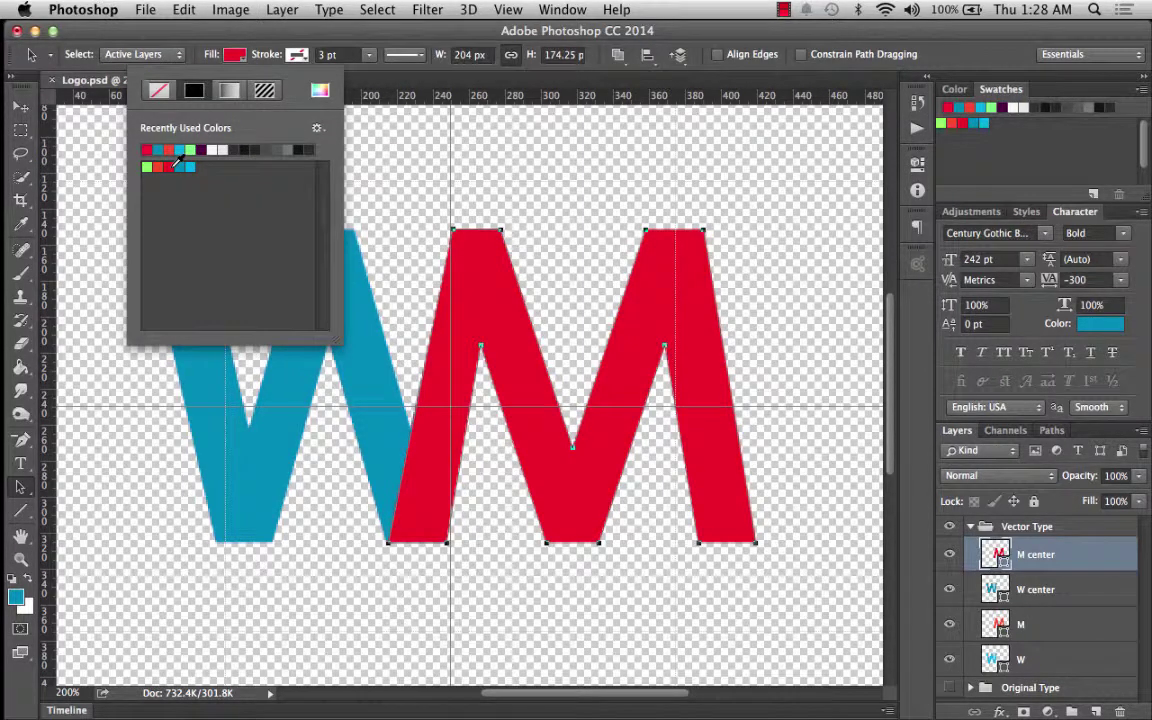
pyautogui.click(231, 46)
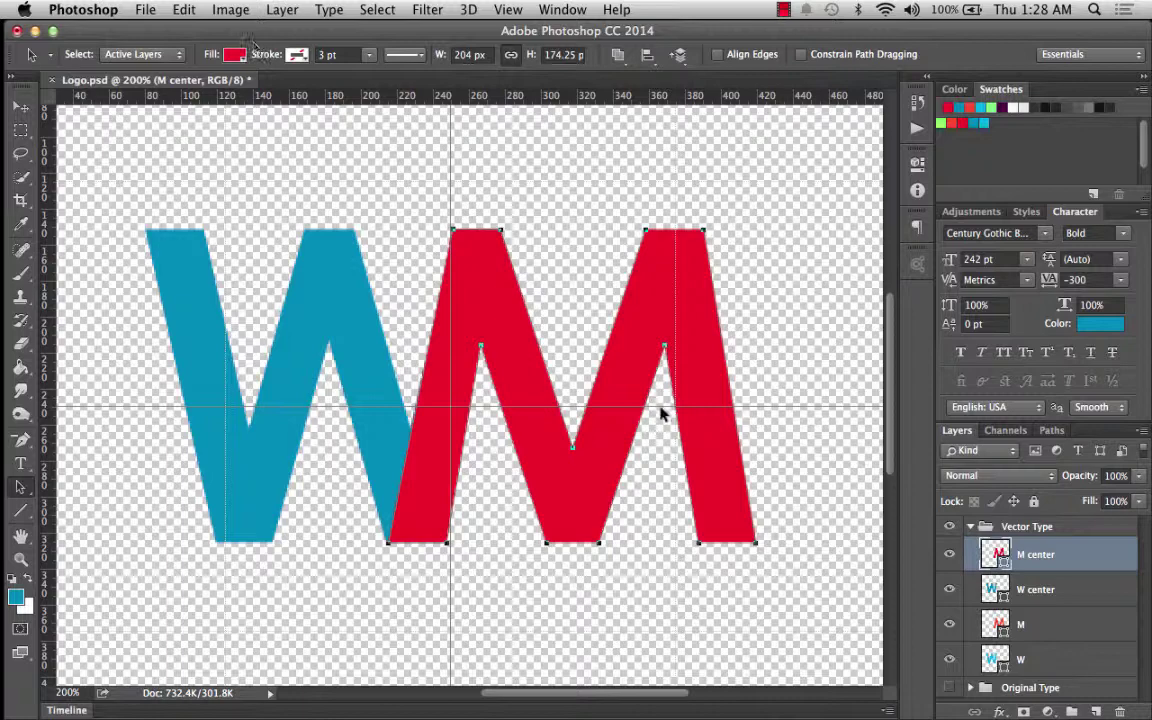
pyautogui.click(949, 554)
pyautogui.click(949, 589)
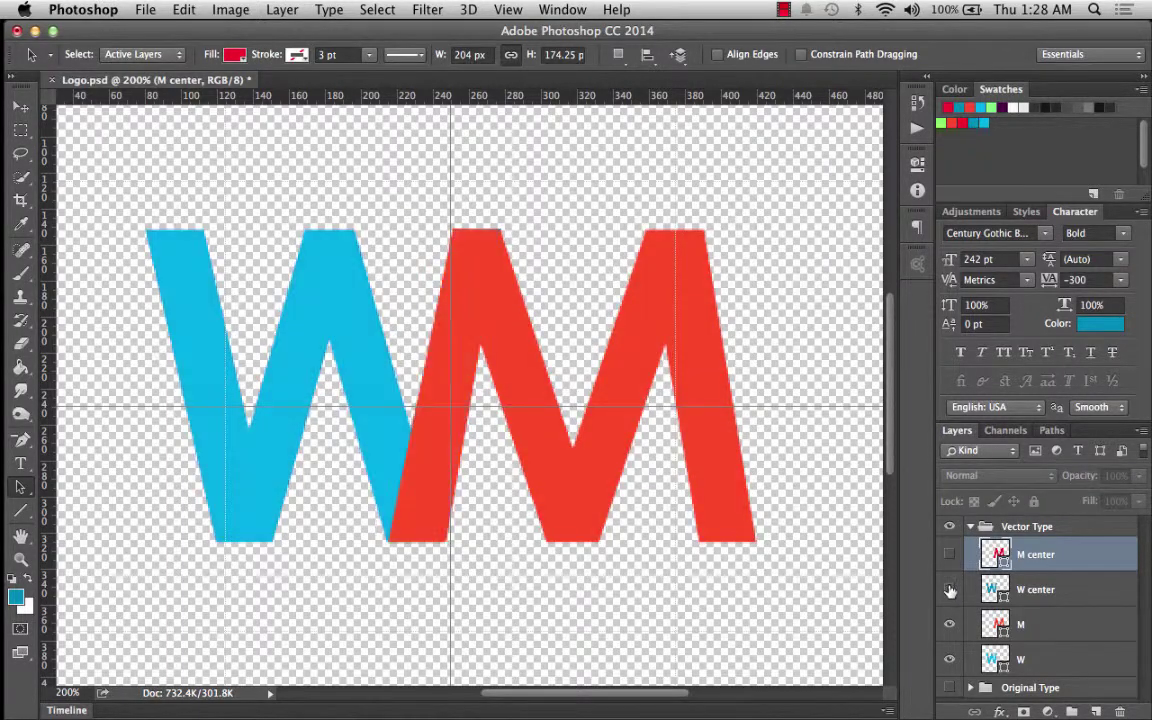
pyautogui.click(949, 589)
pyautogui.click(949, 554)
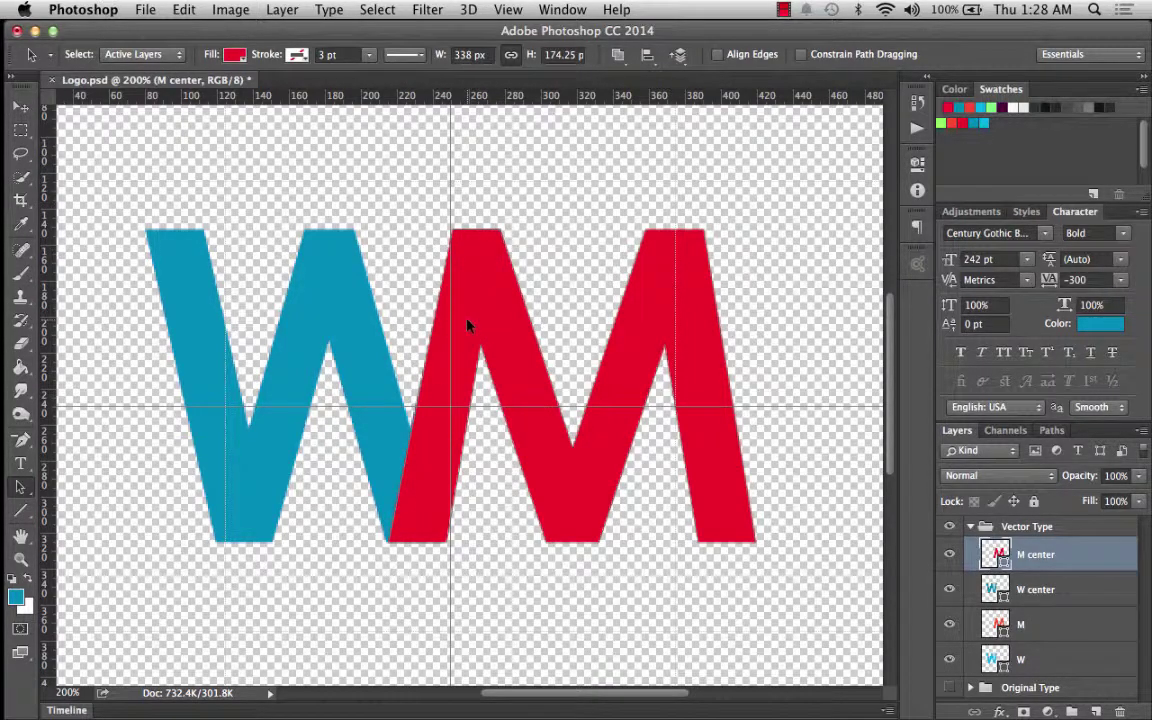
# Step: Remove the M center's bottom-right leg anchors with the Delete Anchor Point tool
pyautogui.click(510, 320)
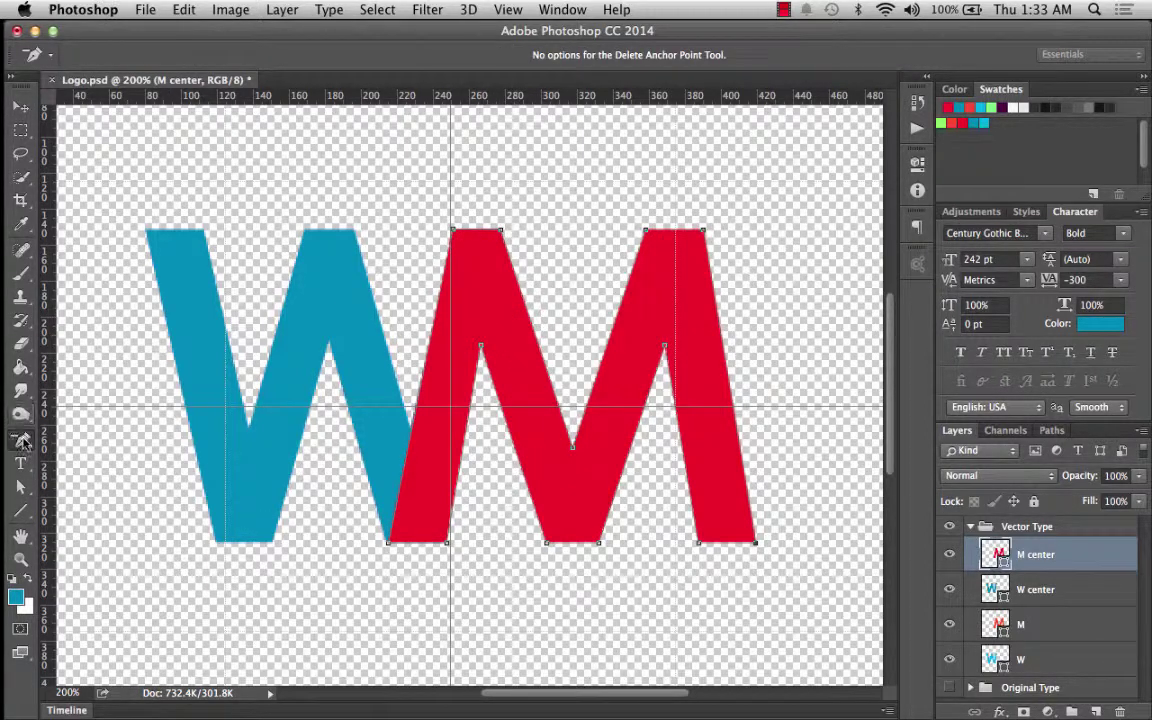
pyautogui.click(22, 441)
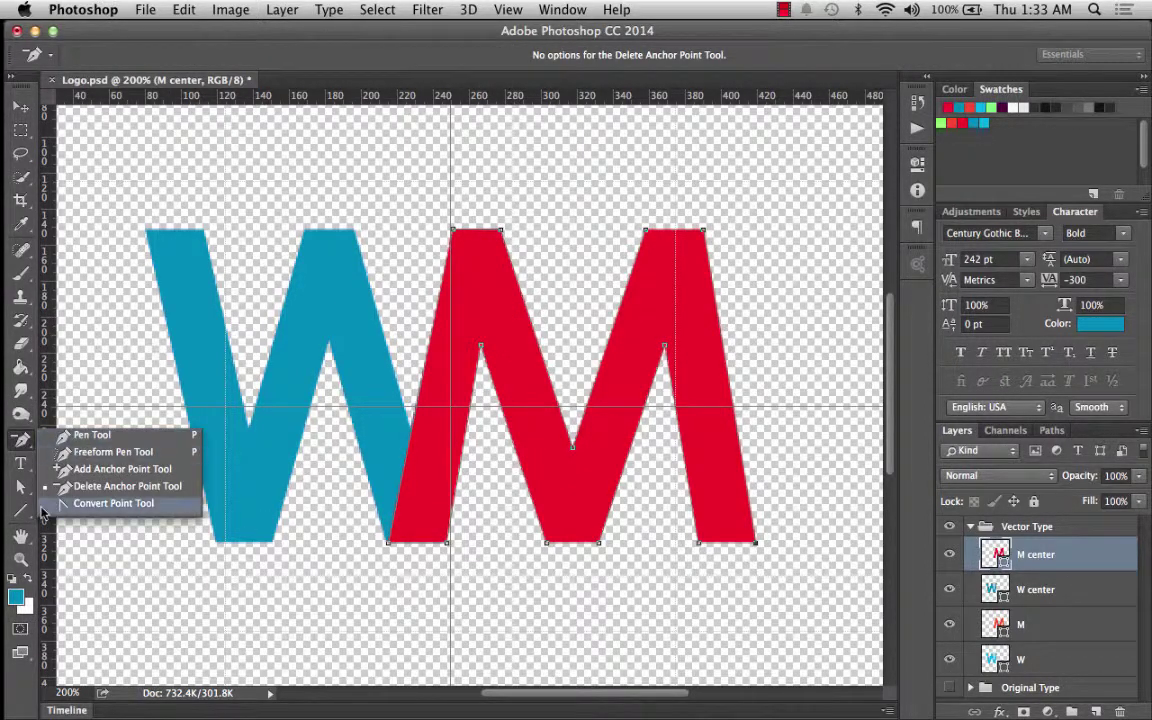
pyautogui.click(27, 440)
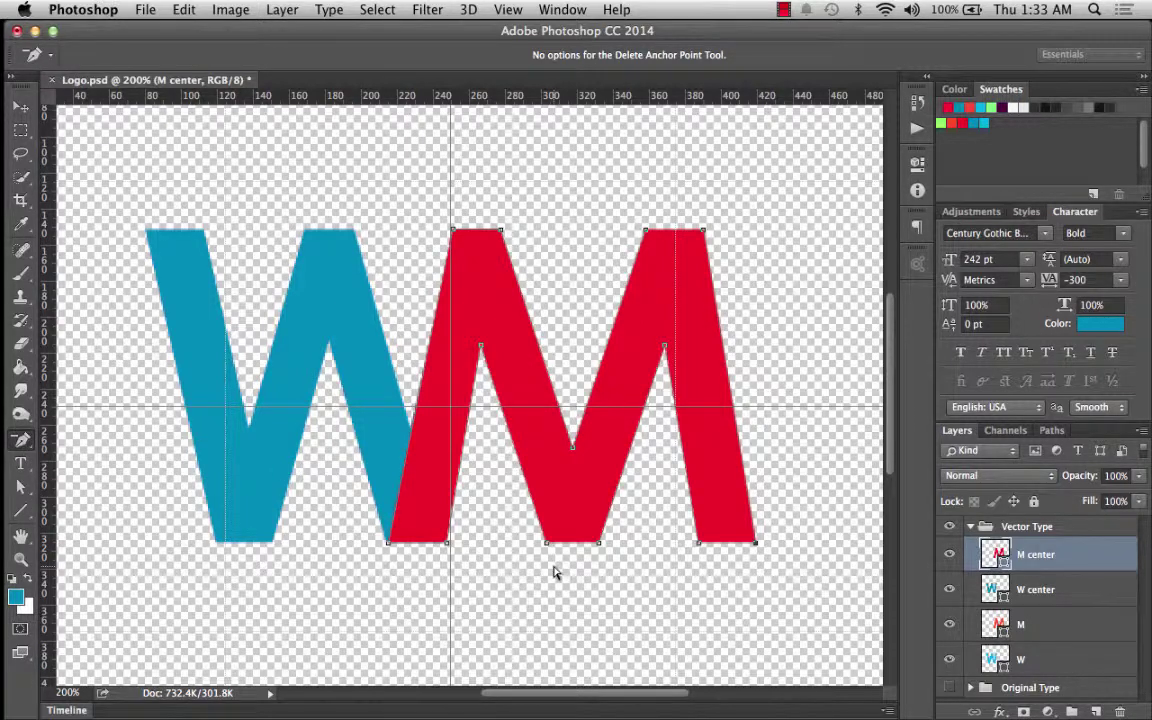
pyautogui.click(756, 544)
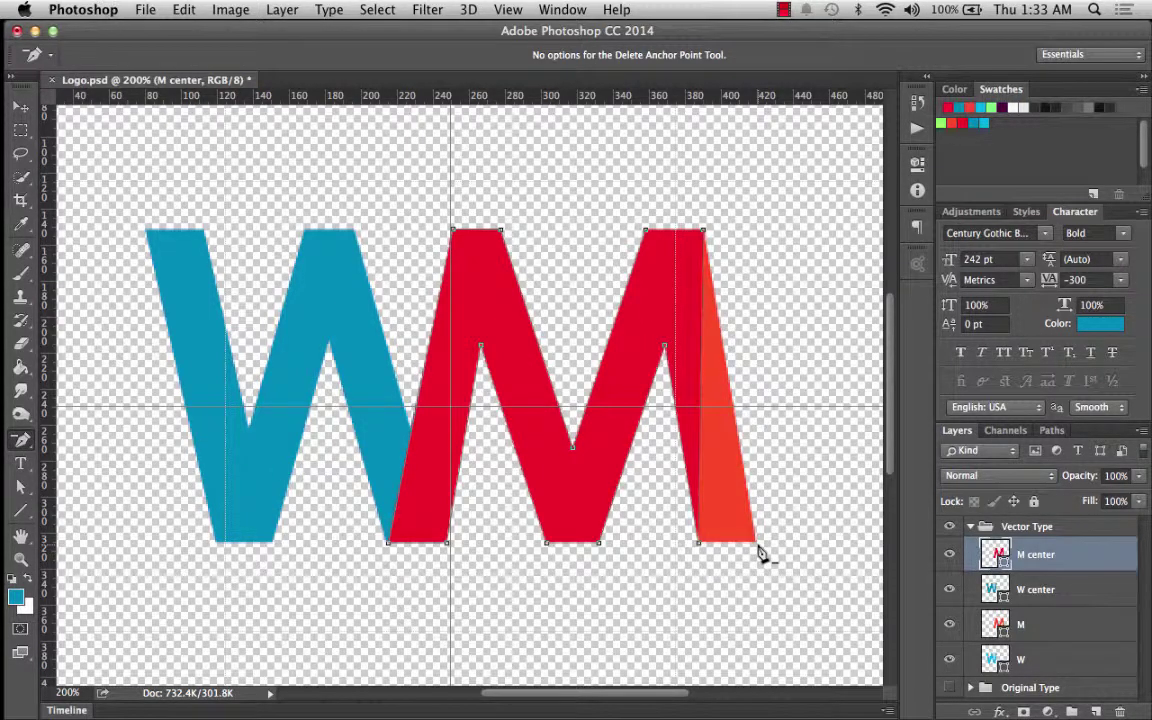
pyautogui.click(700, 545)
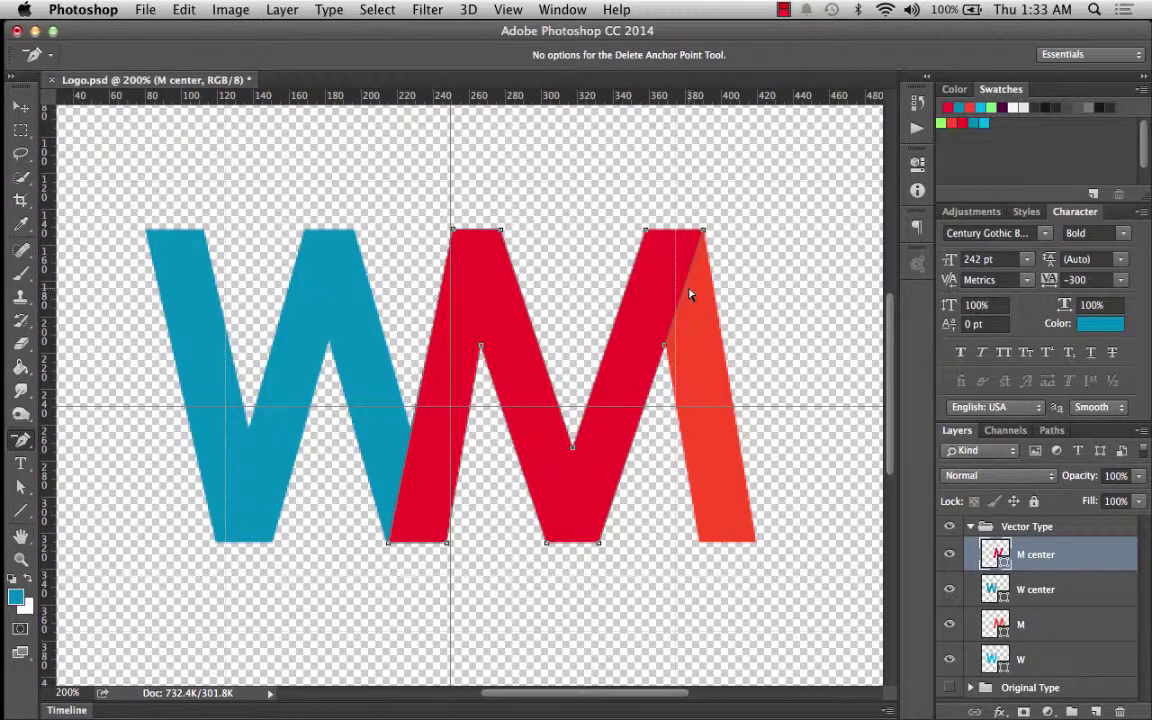
# Step: Marquee-select the remaining right-side anchors and delete them, leaving only the 62.13 px left stroke
pyautogui.click(22, 488)
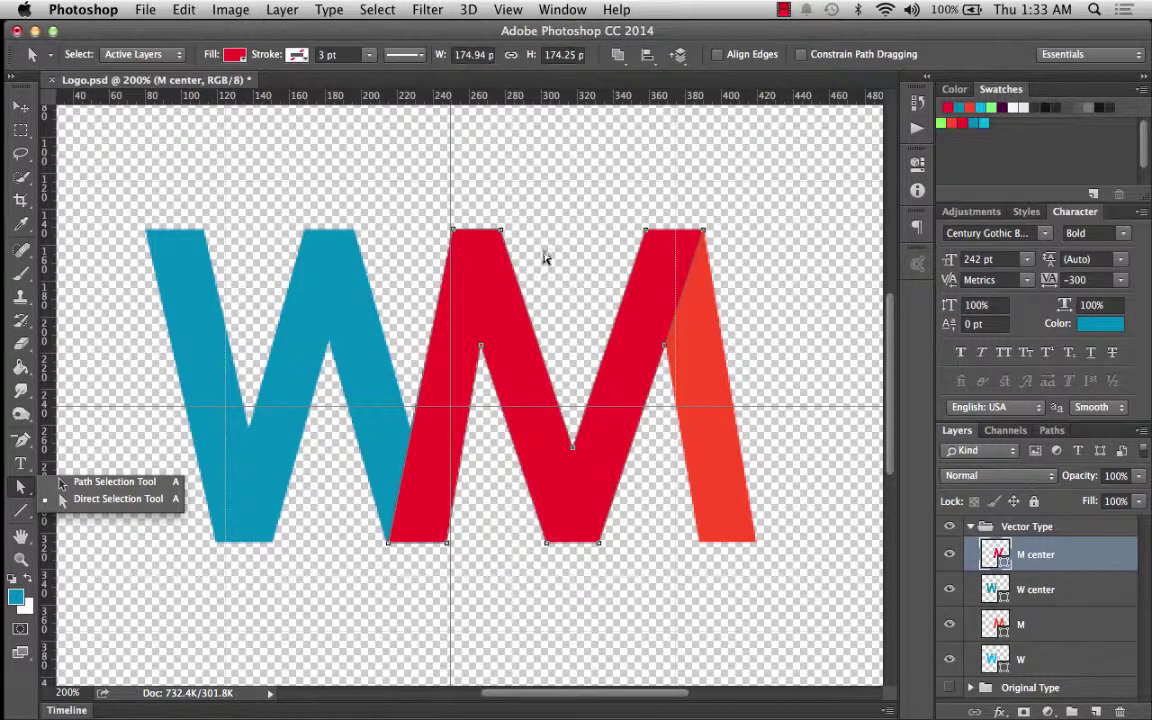
pyautogui.press('Escape')
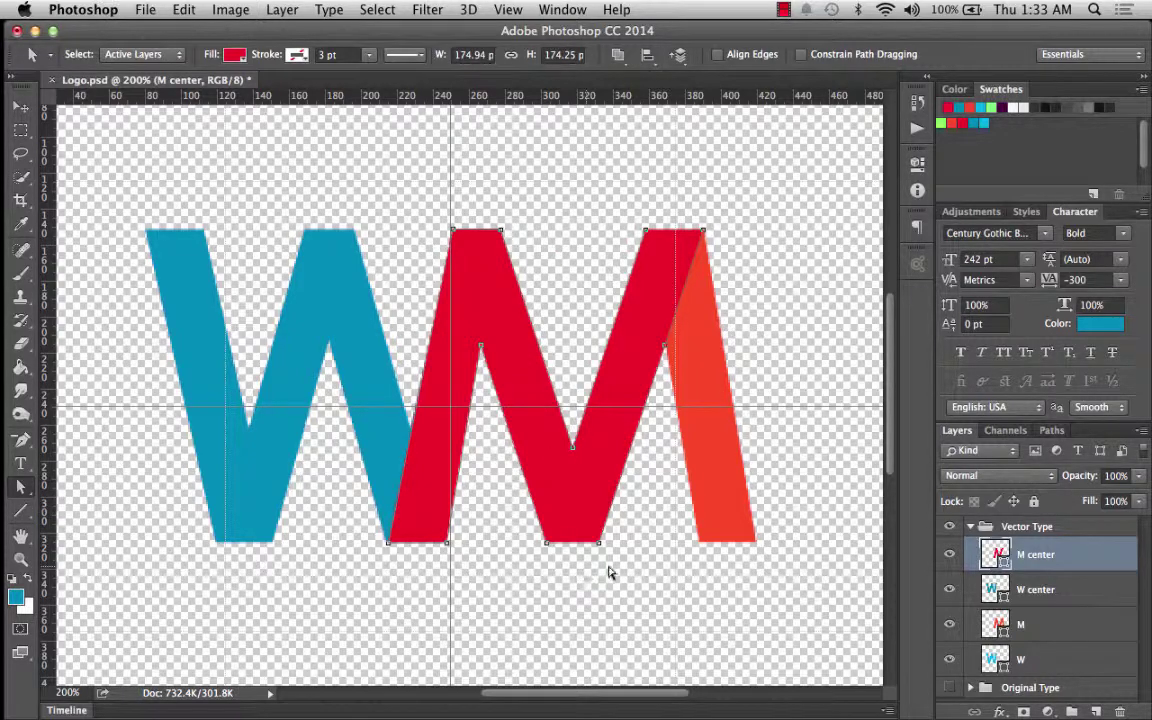
pyautogui.moveTo(553, 229); pyautogui.dragTo(784, 579)
pyautogui.moveTo(535, 148); pyautogui.dragTo(793, 591)
pyautogui.press('Delete')
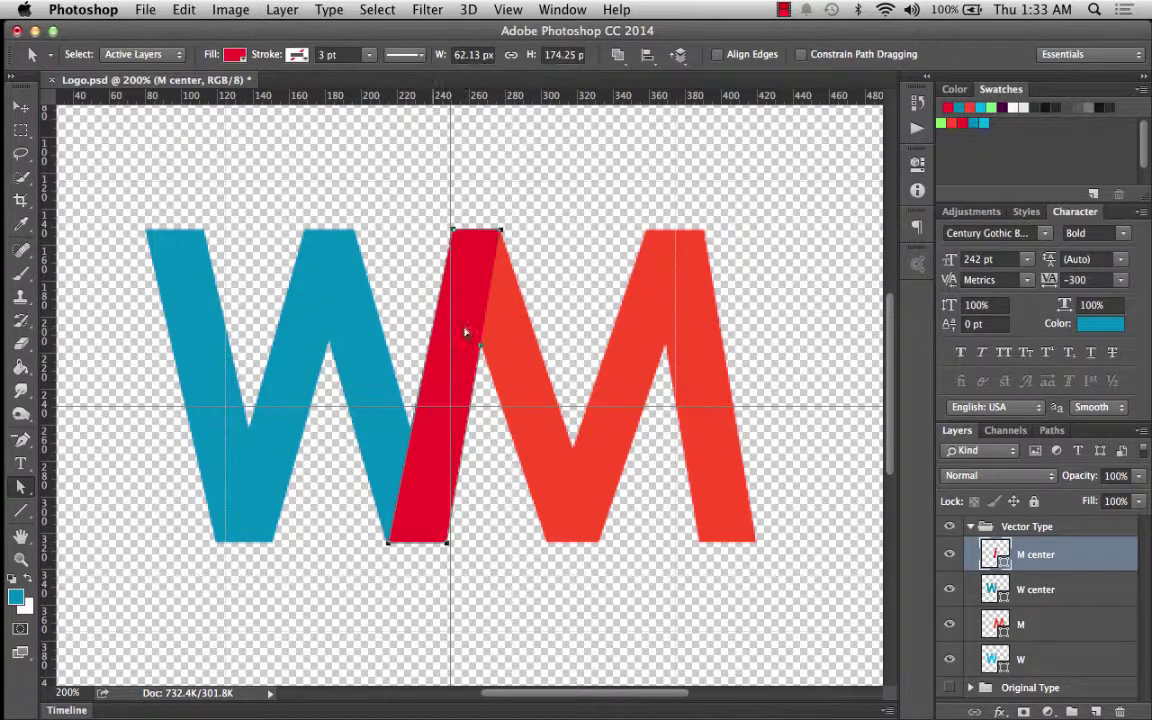
# Step: Hide M center, then delete W center's left-side anchors, leaving one 63.31 px right stroke
pyautogui.click(950, 555)
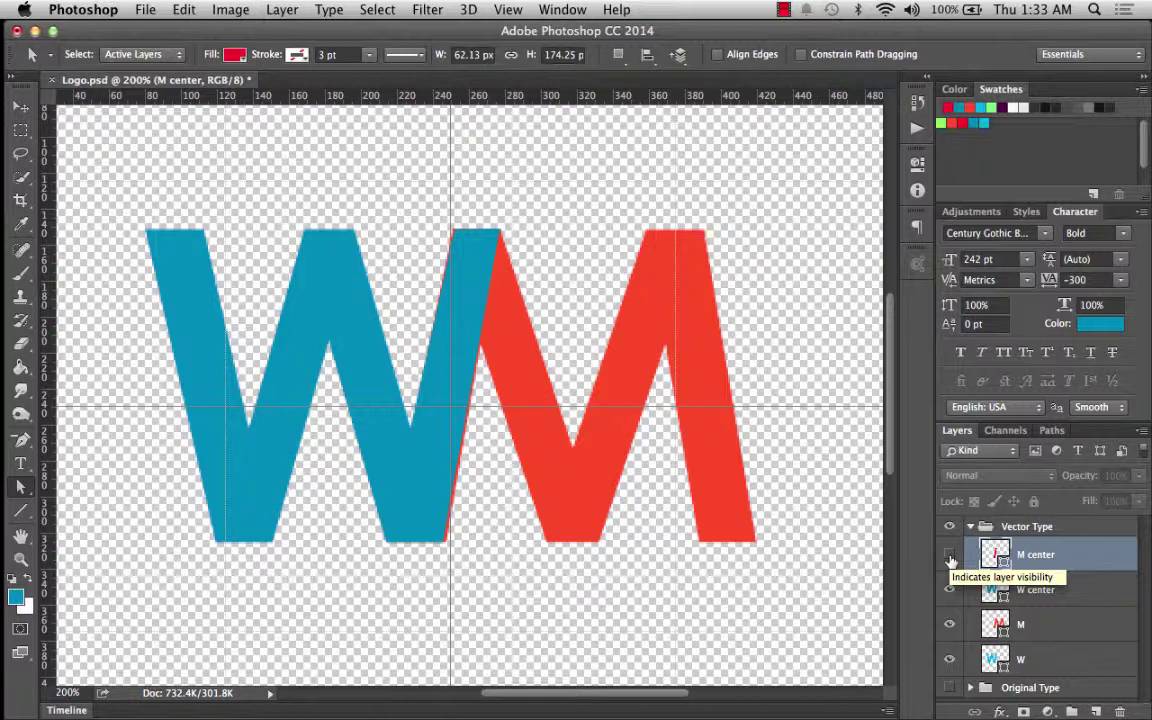
pyautogui.click(950, 555)
pyautogui.click(950, 555)
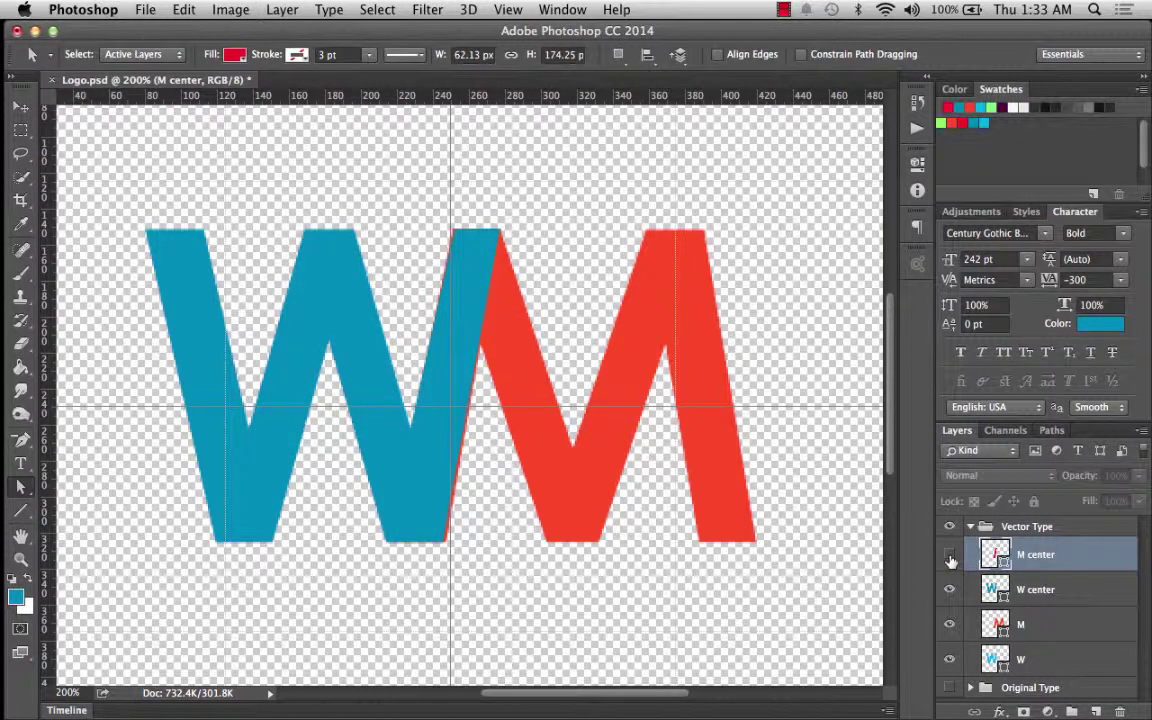
pyautogui.click(1038, 590)
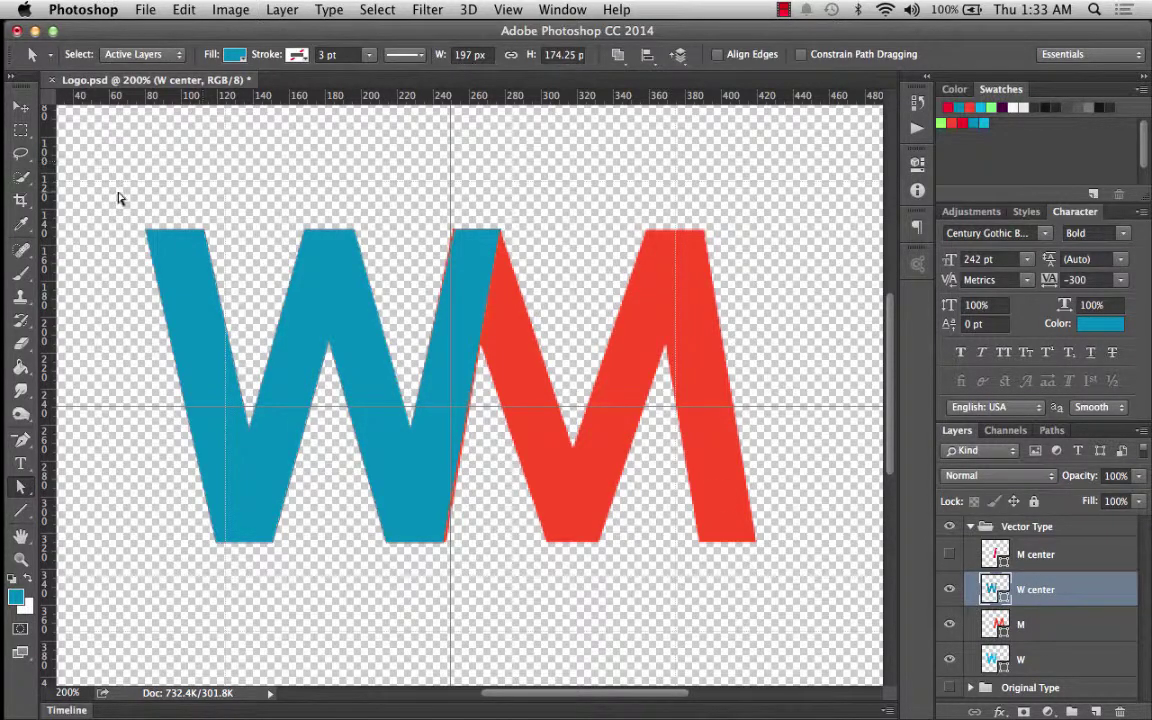
pyautogui.moveTo(118, 197); pyautogui.dragTo(374, 600)
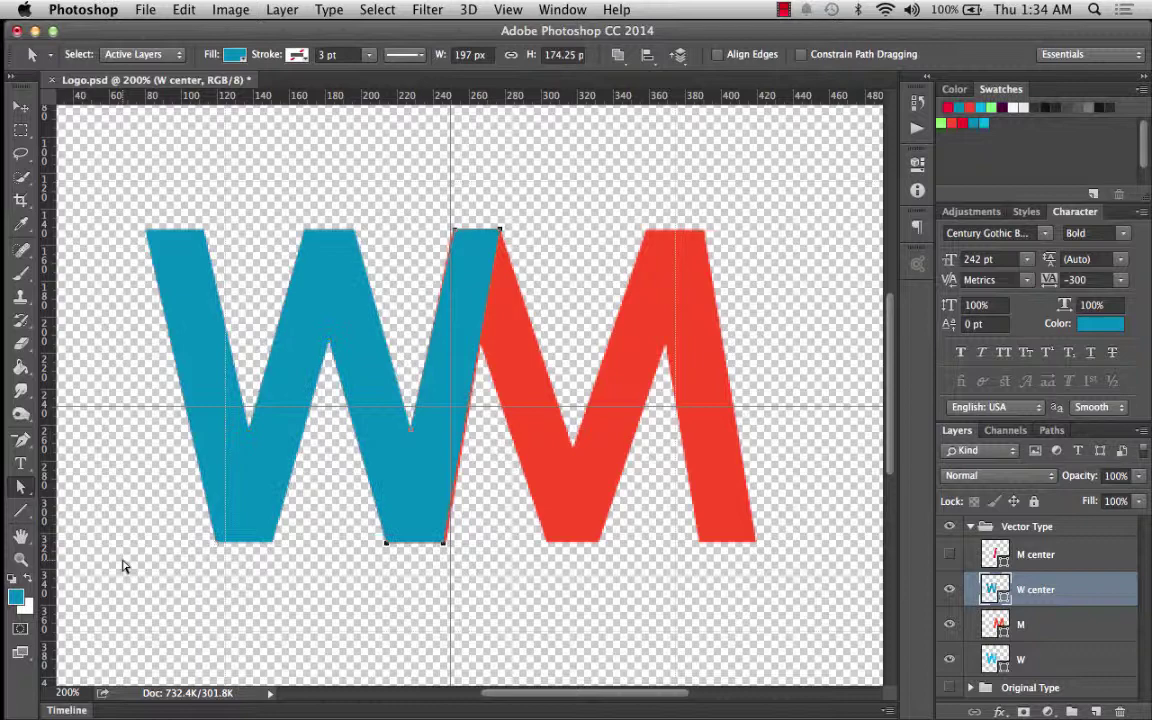
pyautogui.press('Delete')
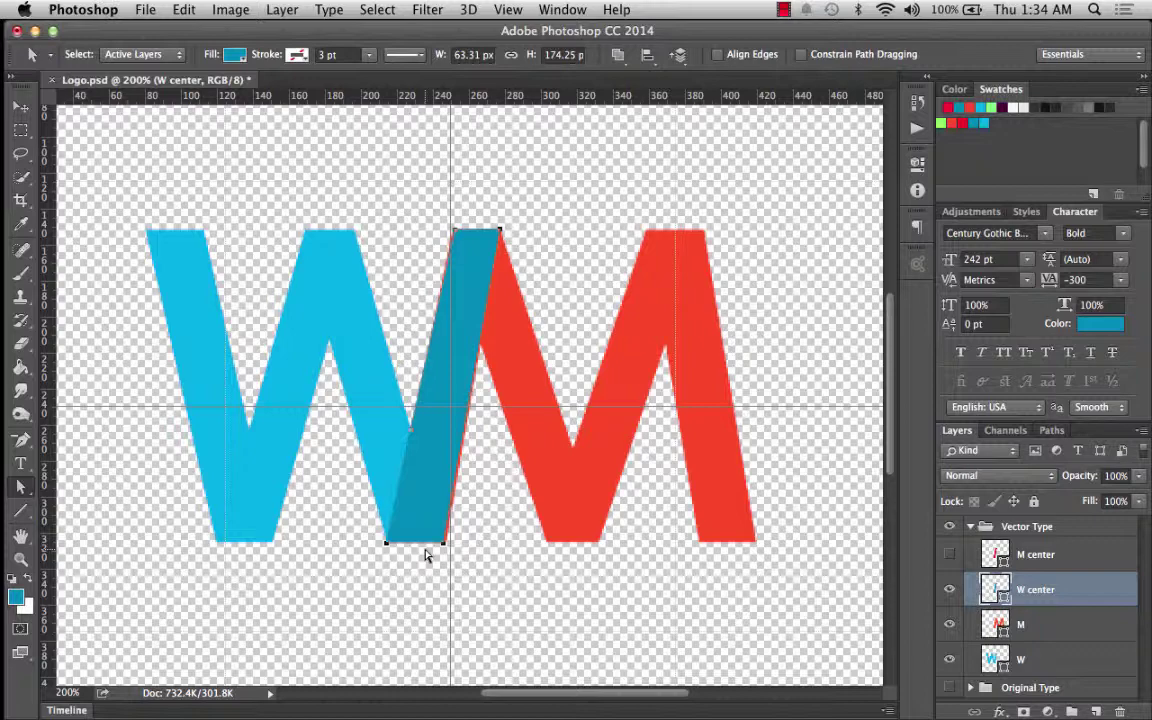
pyautogui.moveTo(4, 355)
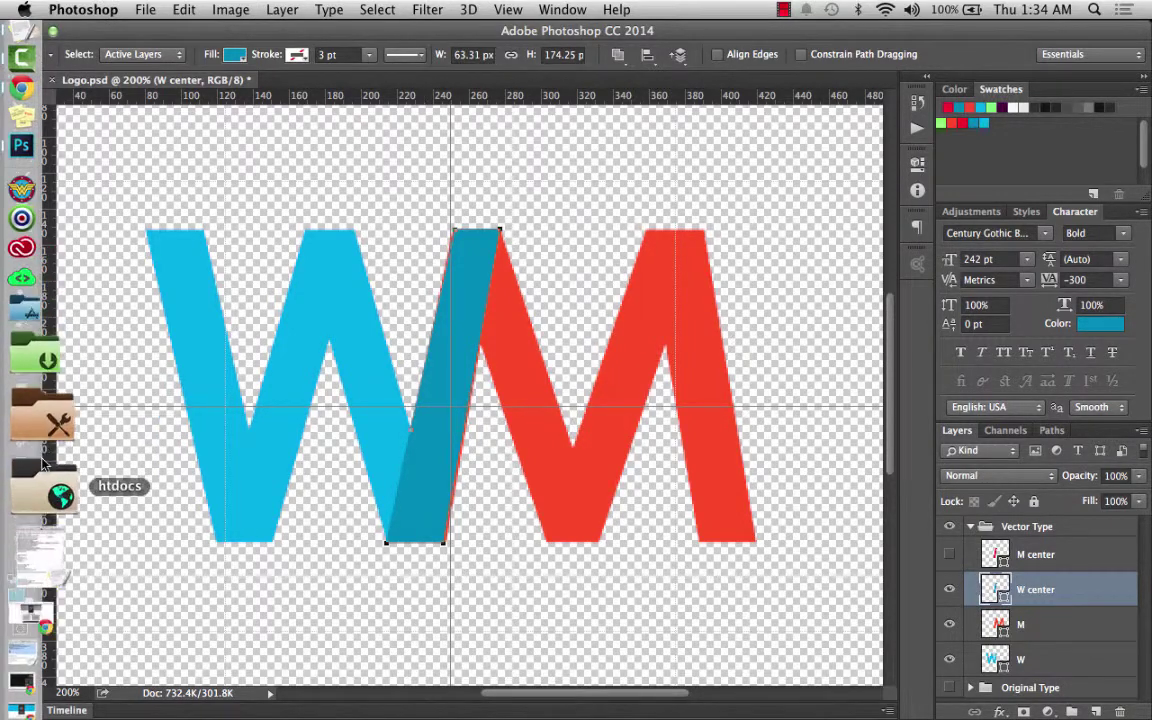
pyautogui.click(57, 622)
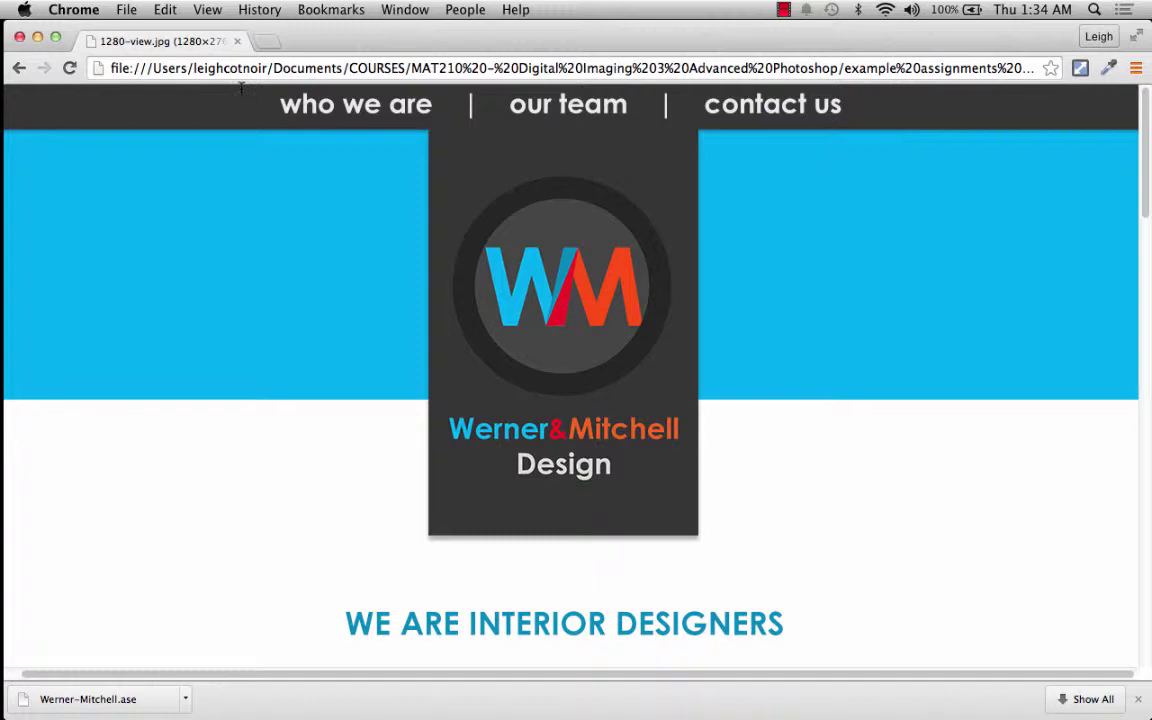
pyautogui.click(38, 38)
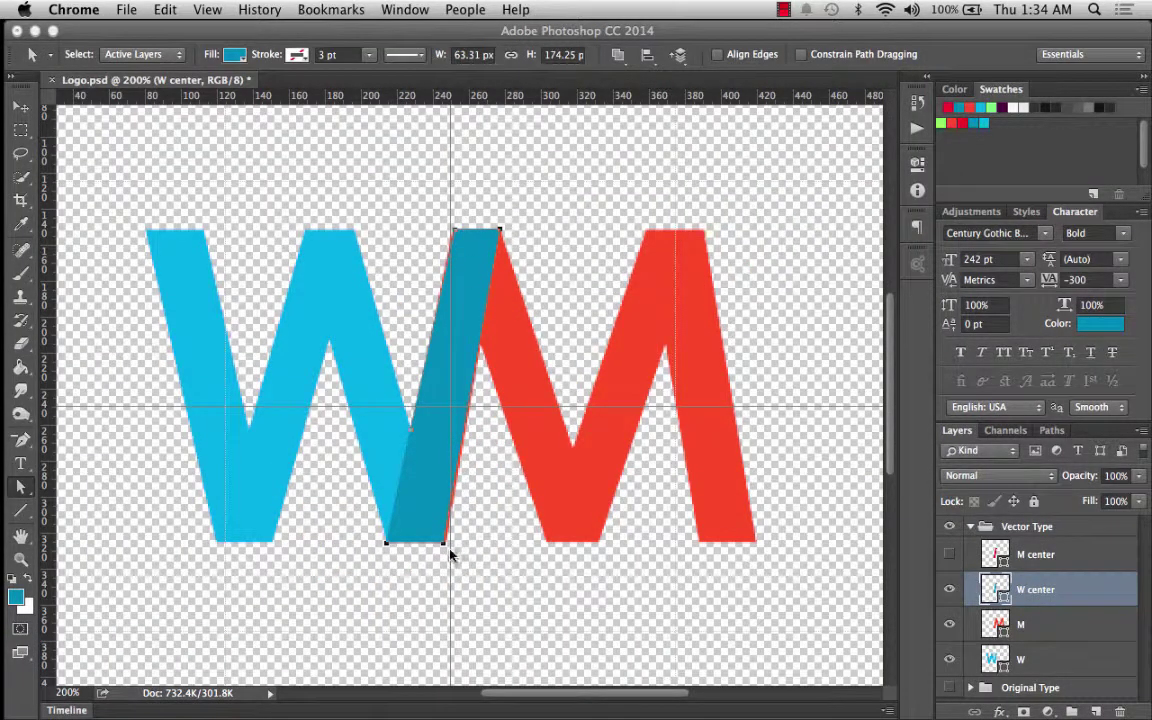
# Step: Delete the W center stroke's bottom-right anchor, show M center, and move it below W center
pyautogui.click(22, 441)
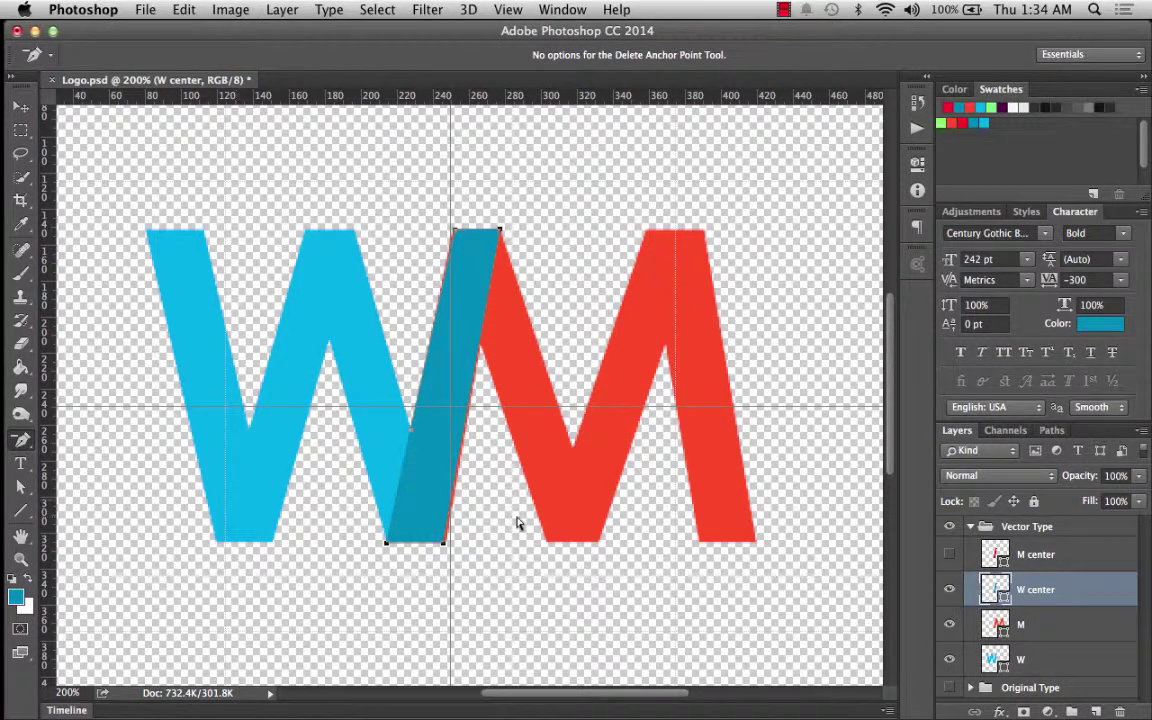
pyautogui.click(444, 545)
pyautogui.click(953, 556)
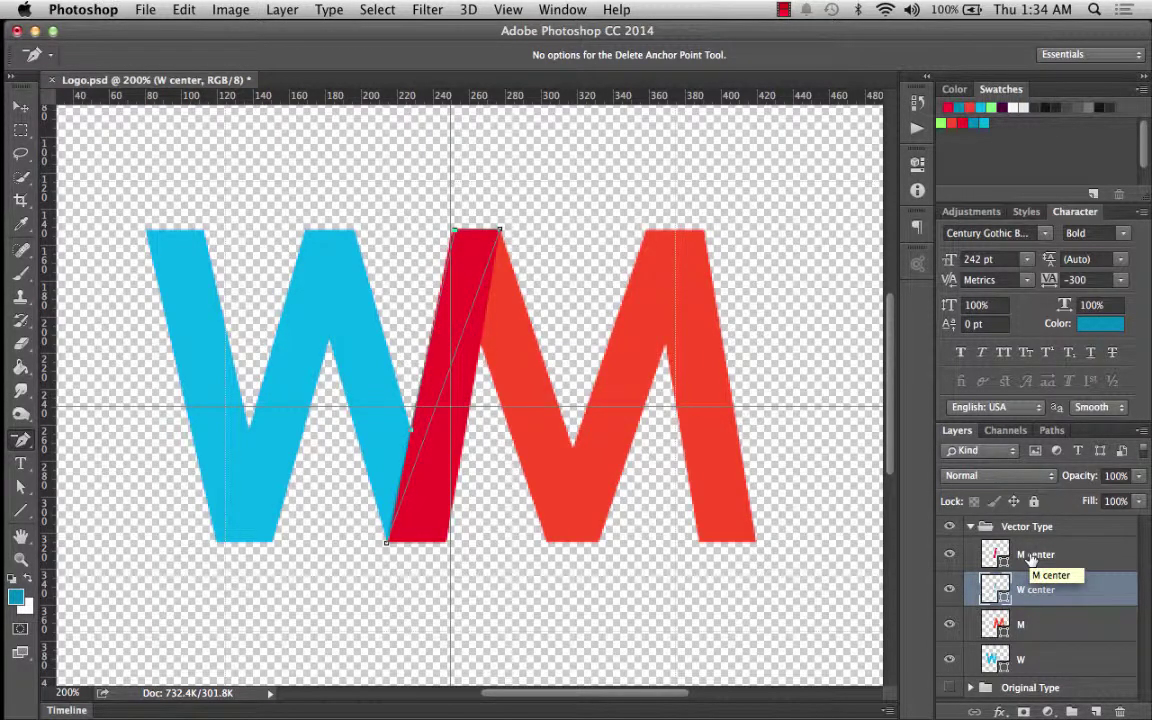
pyautogui.moveTo(1035, 556); pyautogui.dragTo(1022, 592)
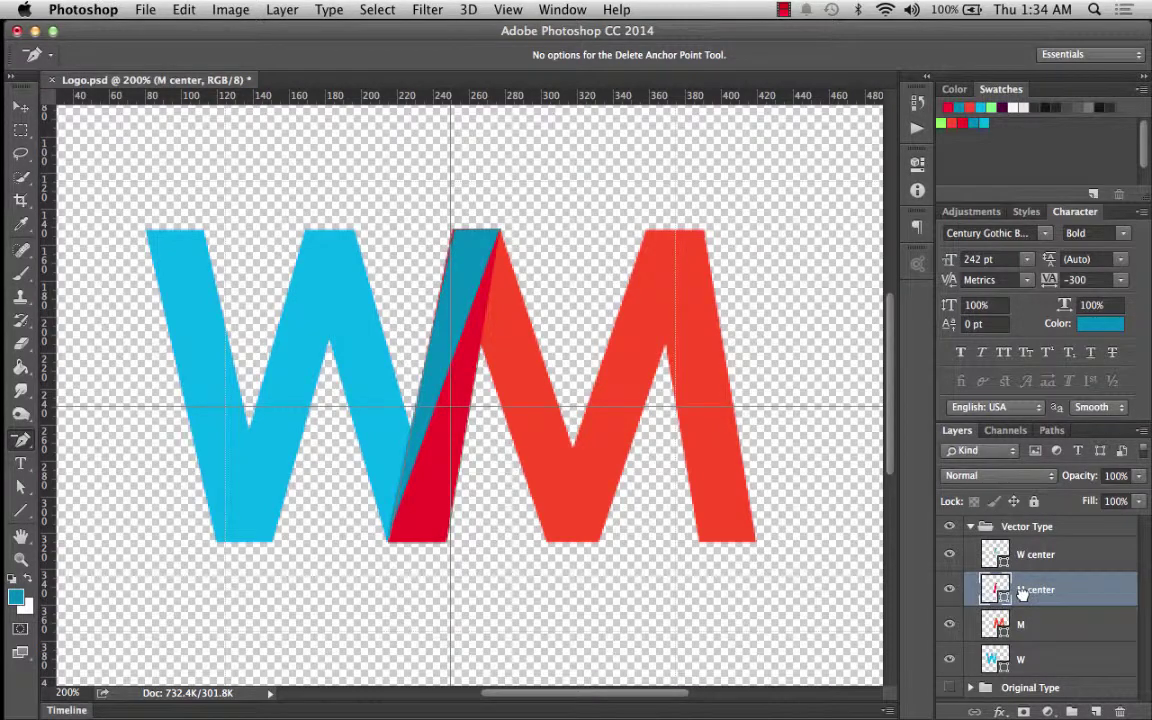
# Step: Zoom in on the overlapping centre strokes and select the dark-blue W center stroke
pyautogui.click(20, 559)
pyautogui.click(491, 302)
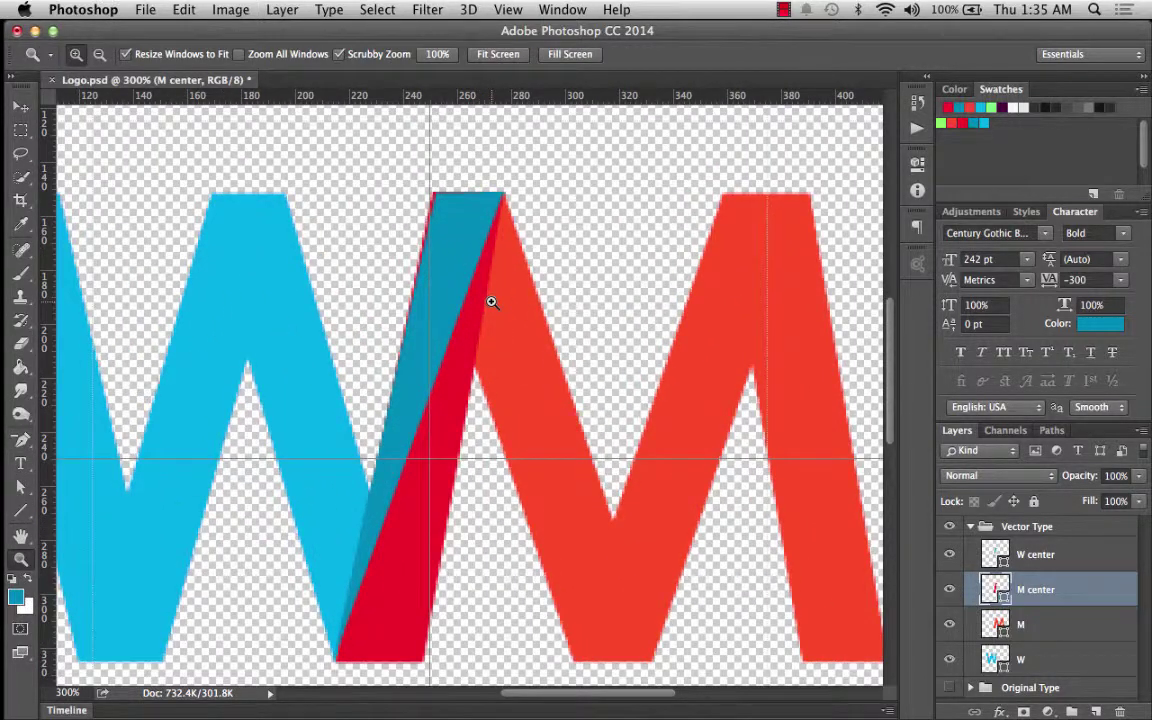
pyautogui.click(451, 243)
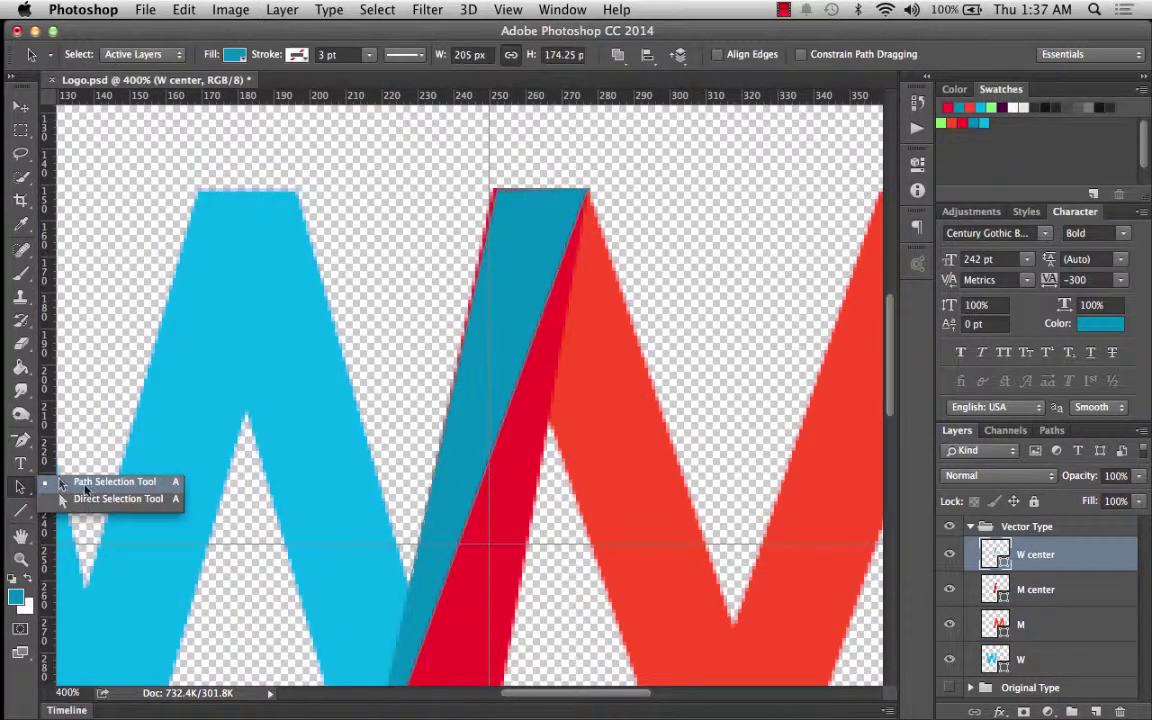
pyautogui.click(97, 490)
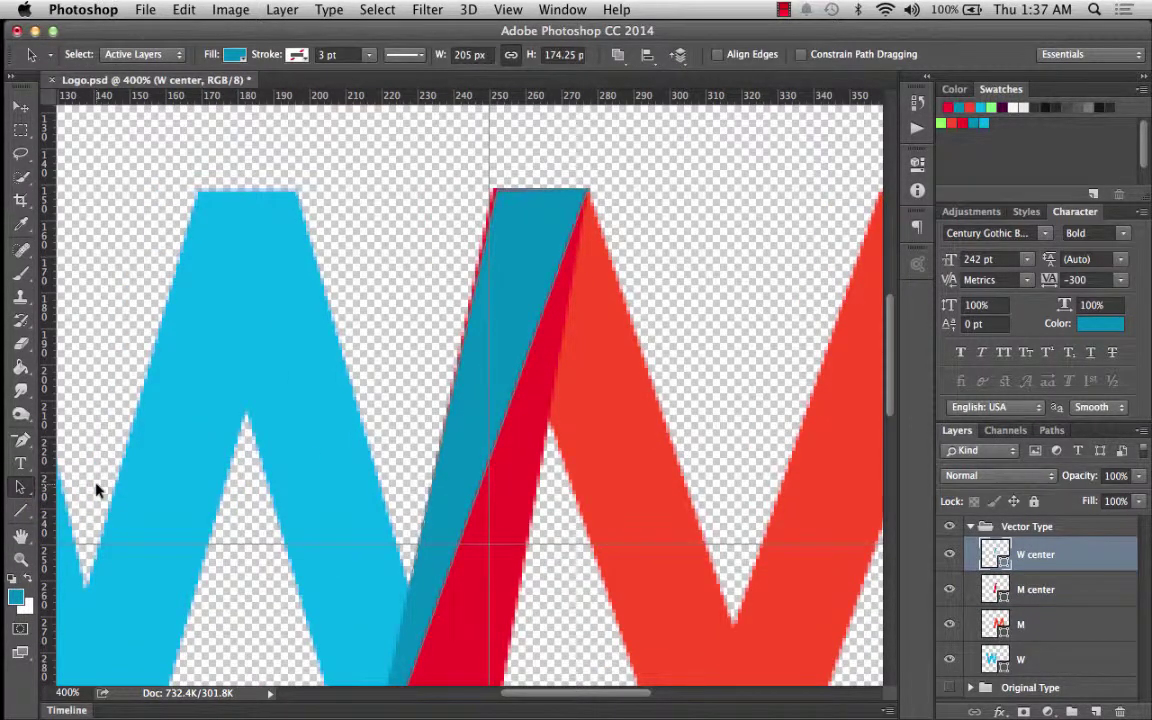
pyautogui.click(498, 230)
# Step: Drag the W center's top-left anchor slightly left onto the guide to cover the crimson sliver
pyautogui.scroll(-5, 529, 208)
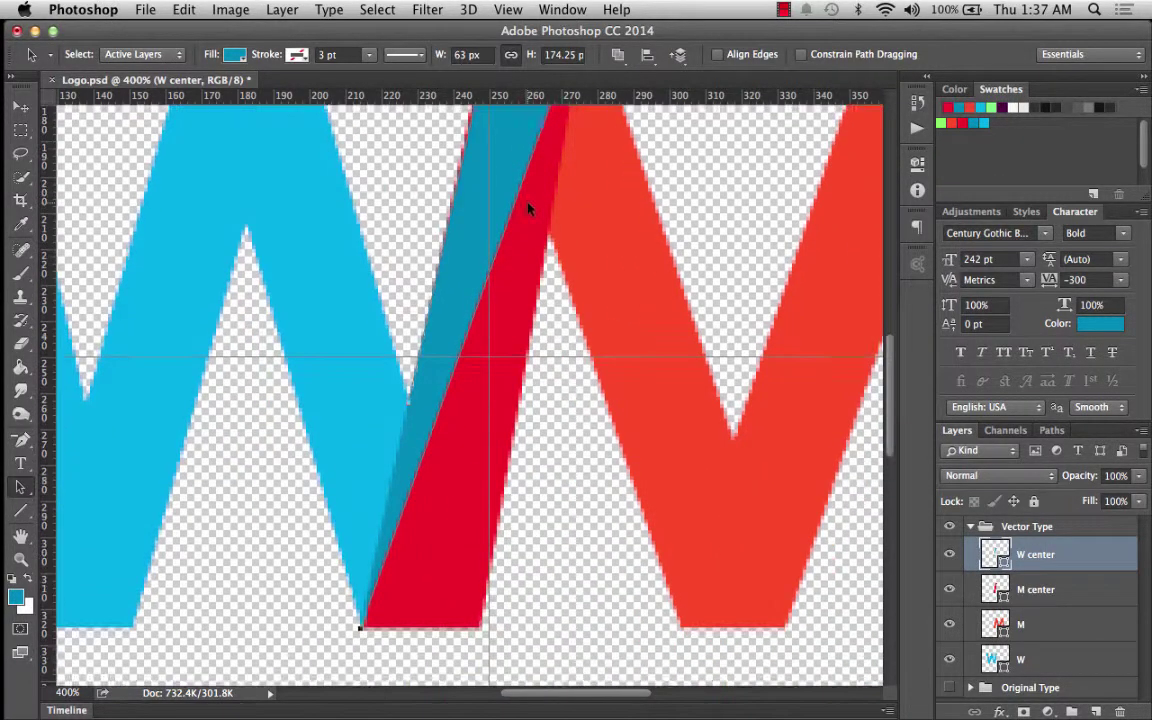
pyautogui.scroll(5, 529, 208)
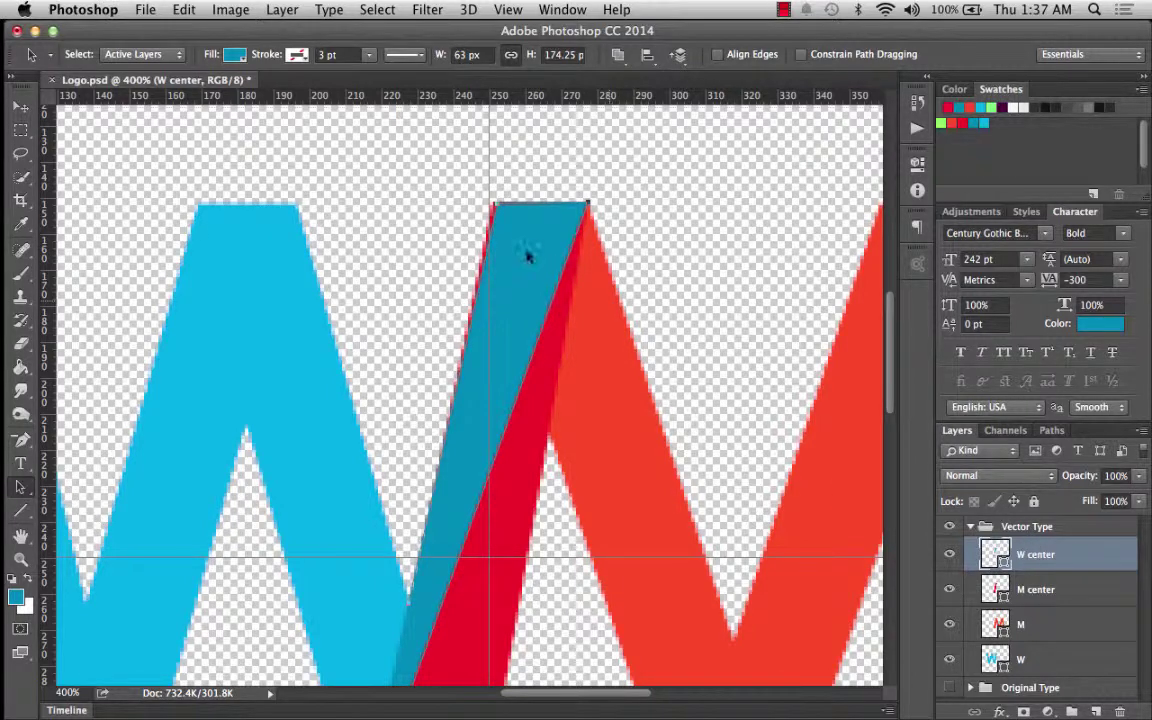
pyautogui.scroll(-3, 528, 255)
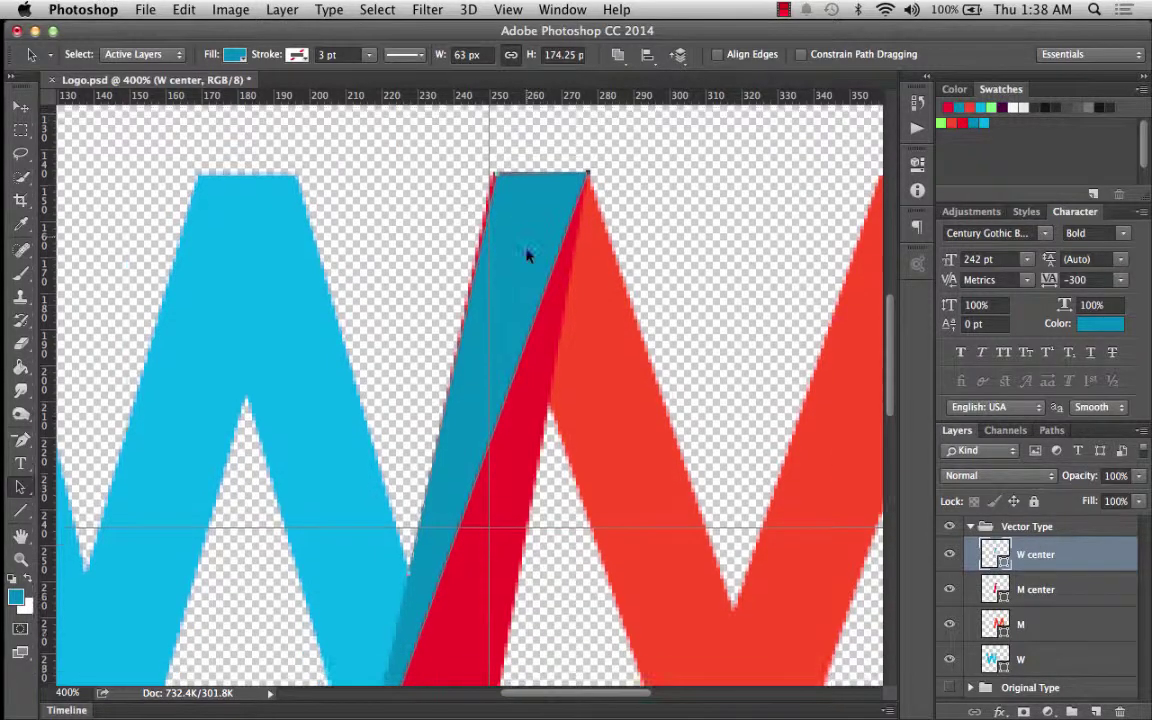
pyautogui.scroll(-4, 527, 210)
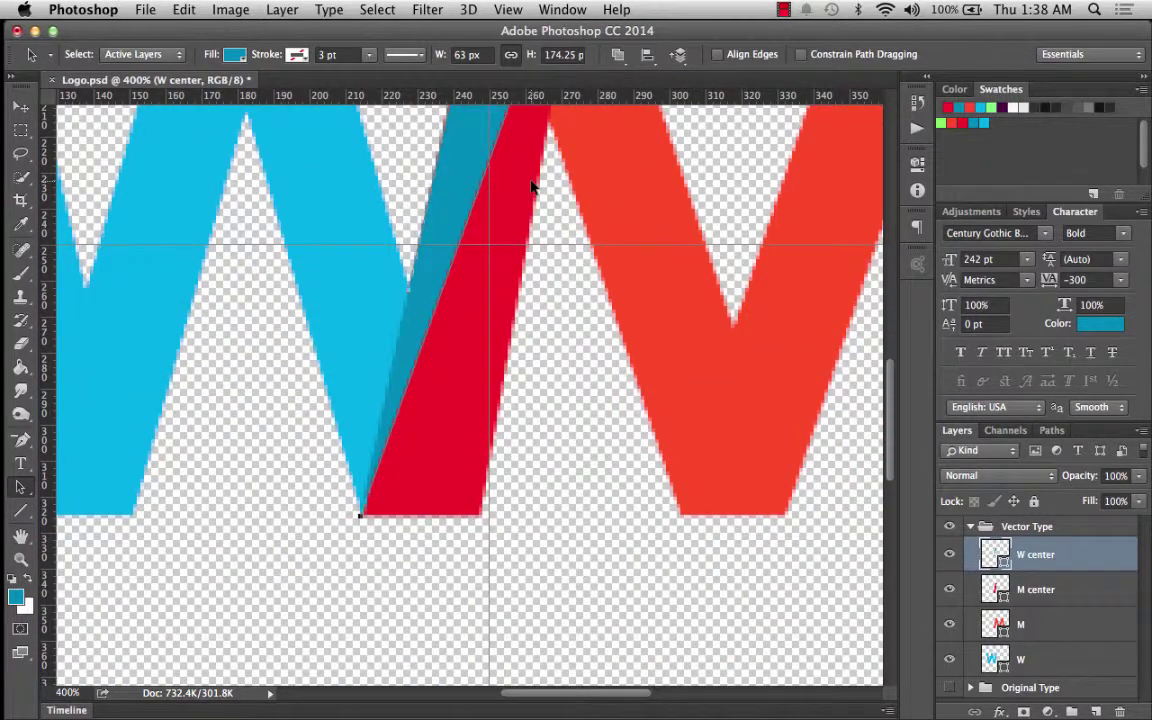
pyautogui.scroll(8, 531, 187)
pyautogui.hscroll(-1, 531, 187)
pyautogui.scroll(-2, 531, 187)
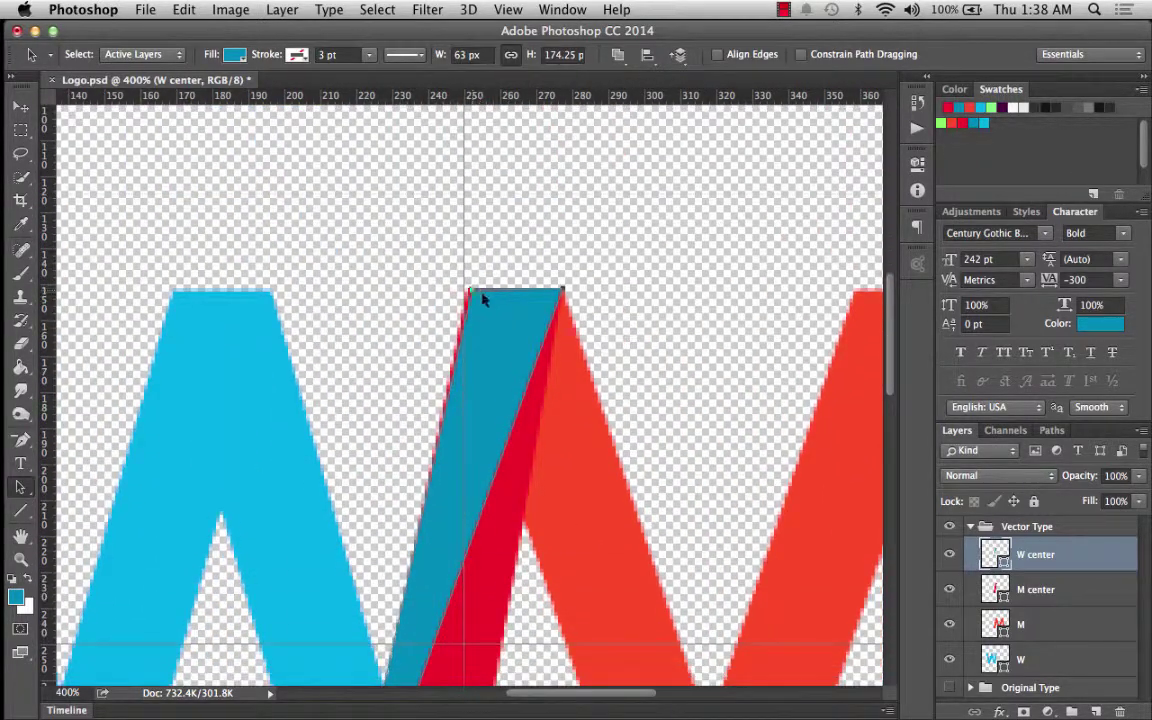
pyautogui.click(20, 487)
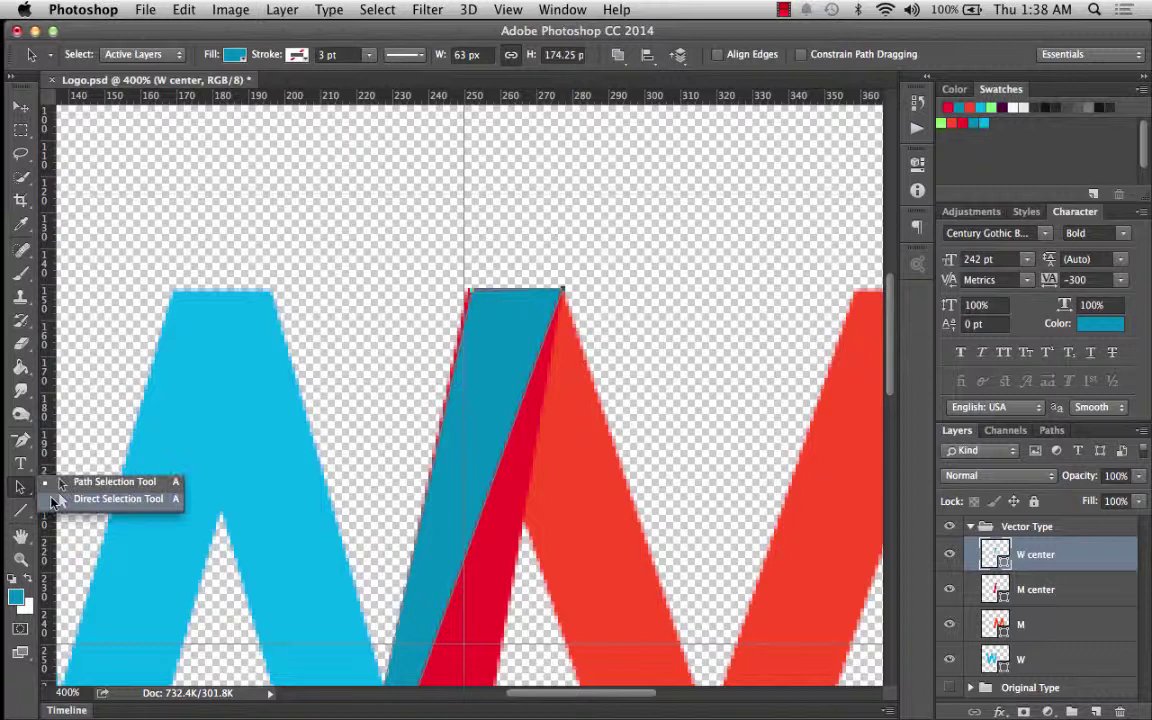
pyautogui.click(100, 478)
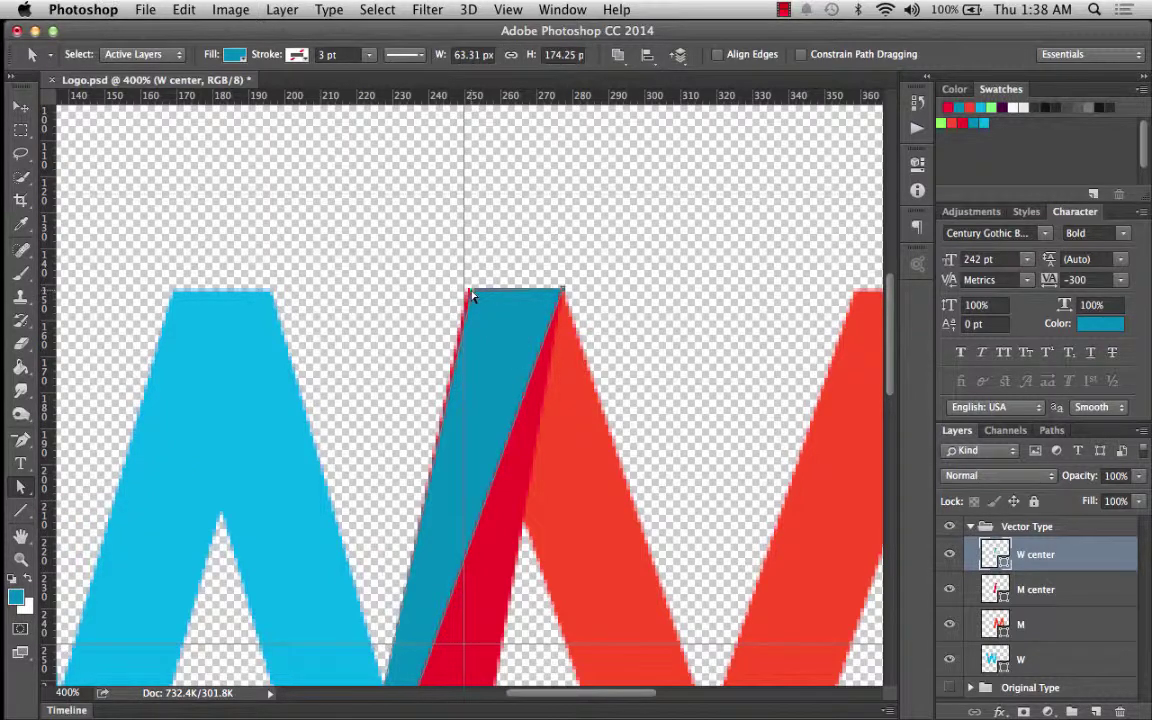
pyautogui.moveTo(469, 290); pyautogui.dragTo(464, 288)
pyautogui.scroll(-5, 697, 415)
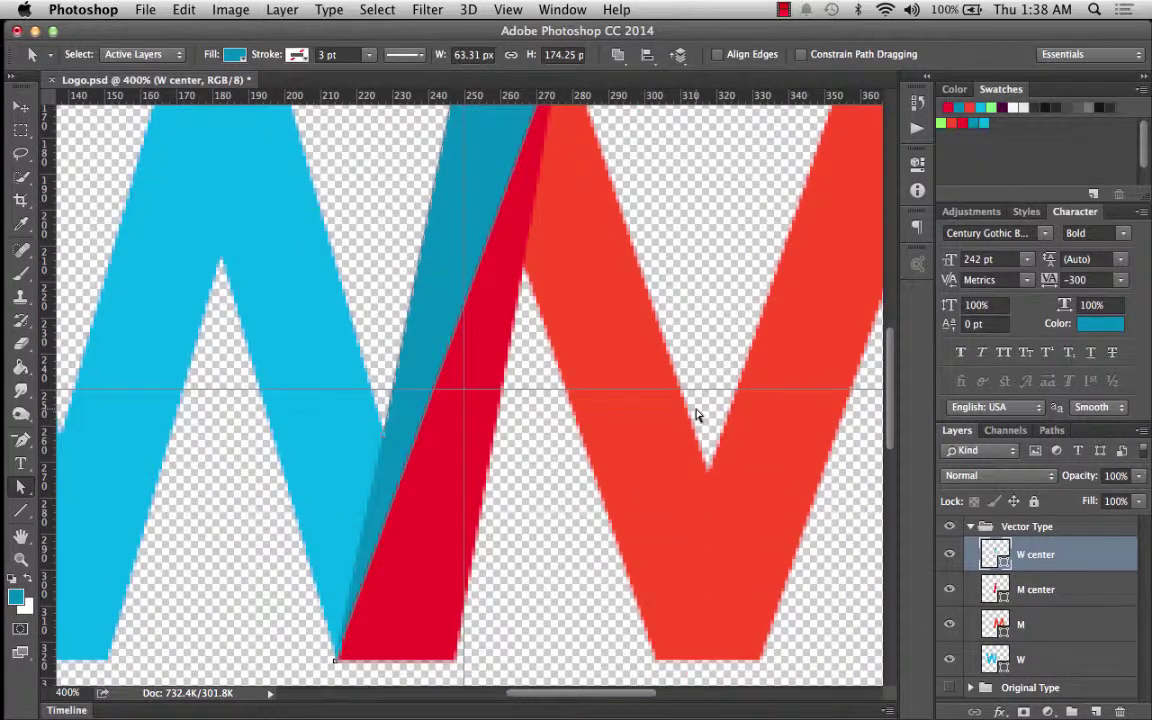
pyautogui.click(20, 559)
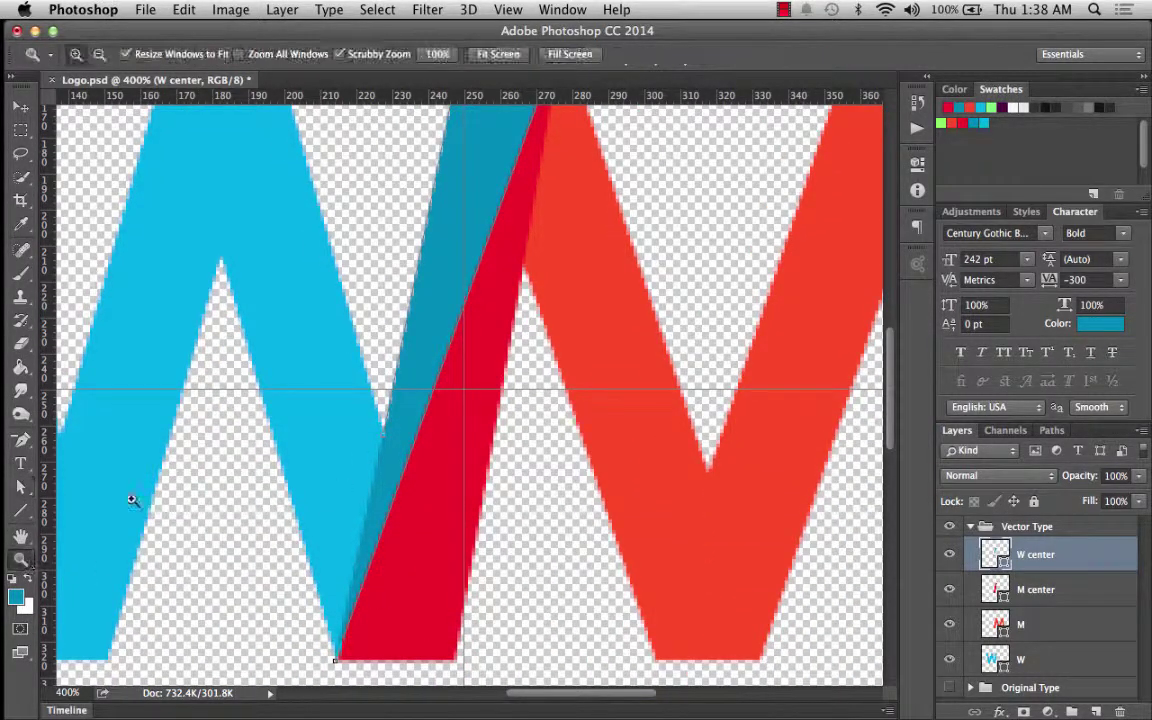
pyautogui.keyDown('alt'); pyautogui.click(486, 391); pyautogui.keyUp('alt')
# Step: Check letter-top placement with a Fixed Size marquee band, then set Style to Normal and deselect
pyautogui.keyDown('alt'); pyautogui.click(486, 391); pyautogui.keyUp('alt')
pyautogui.keyDown('alt'); pyautogui.click(486, 391); pyautogui.keyUp('alt')
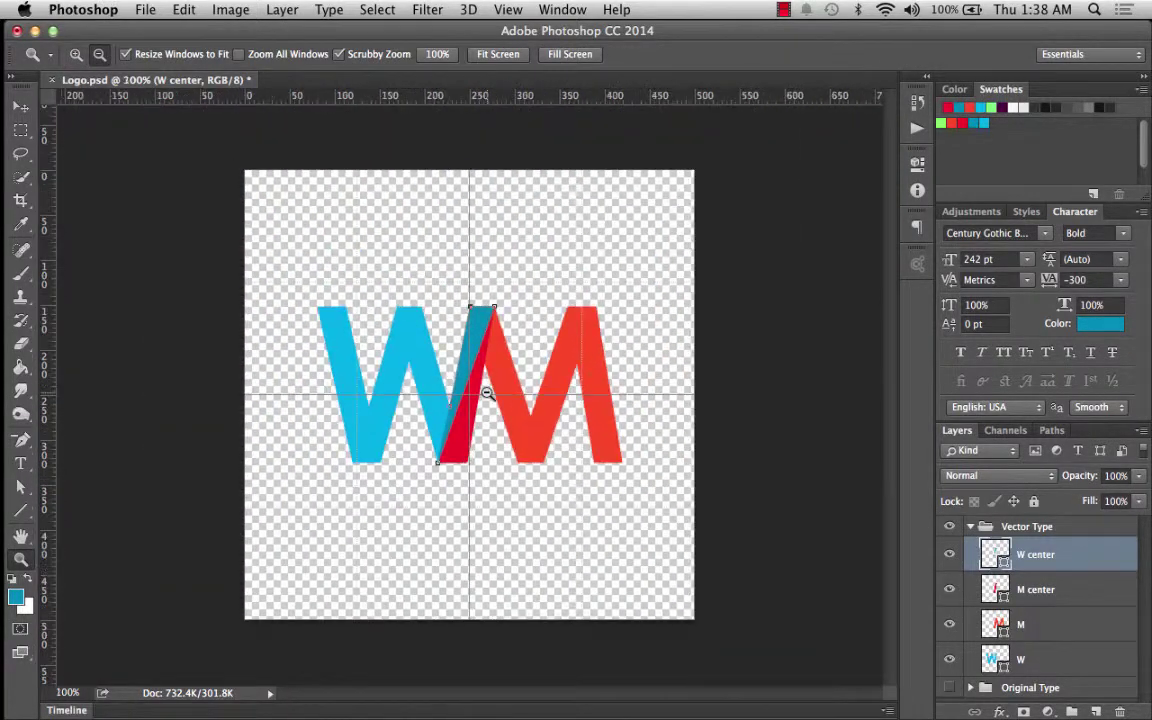
pyautogui.moveTo(30, 112)
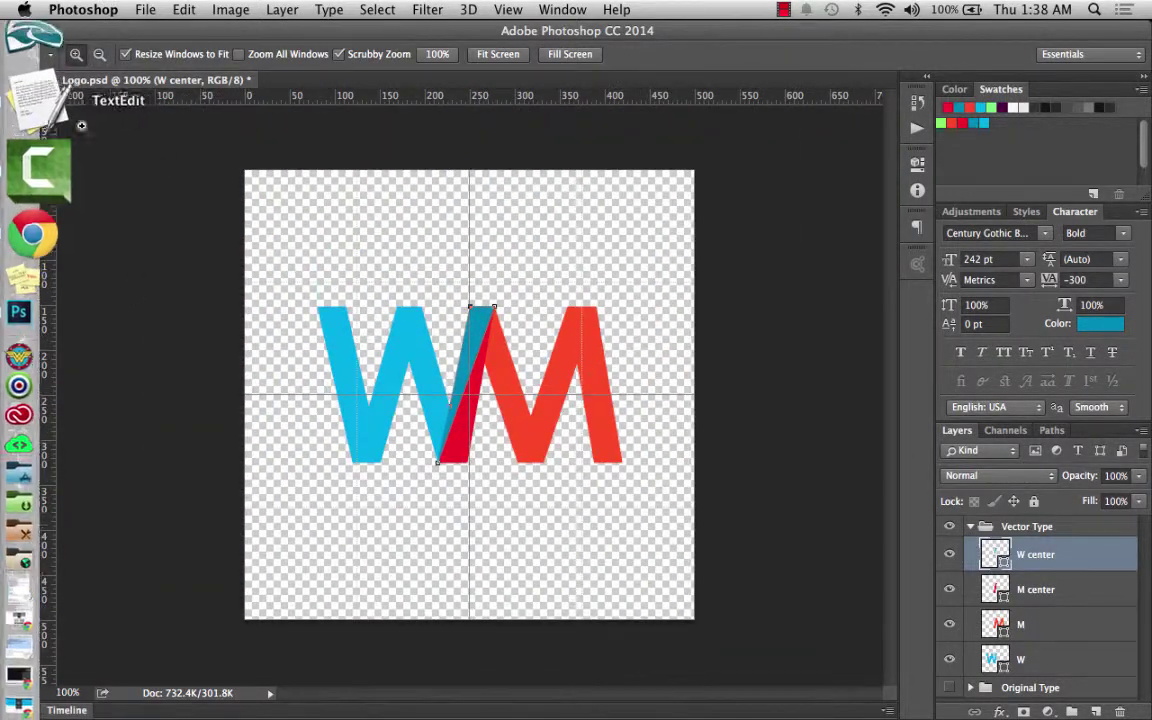
pyautogui.click(260, 261)
pyautogui.click(285, 206)
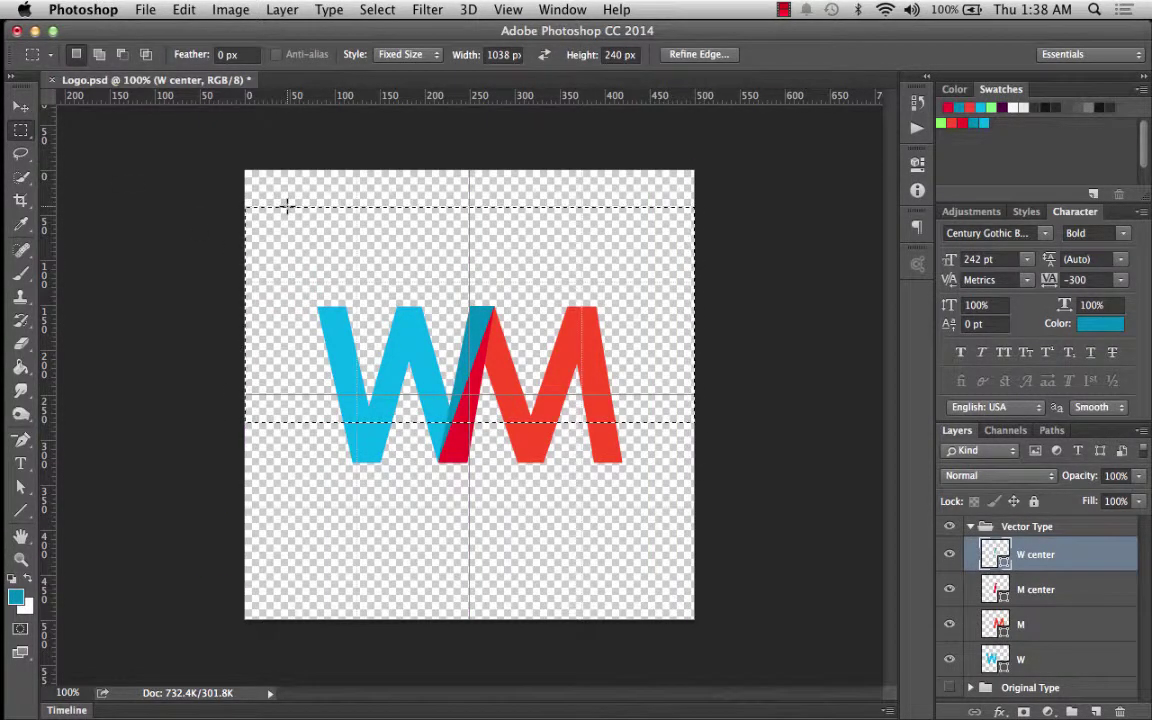
pyautogui.click(428, 55)
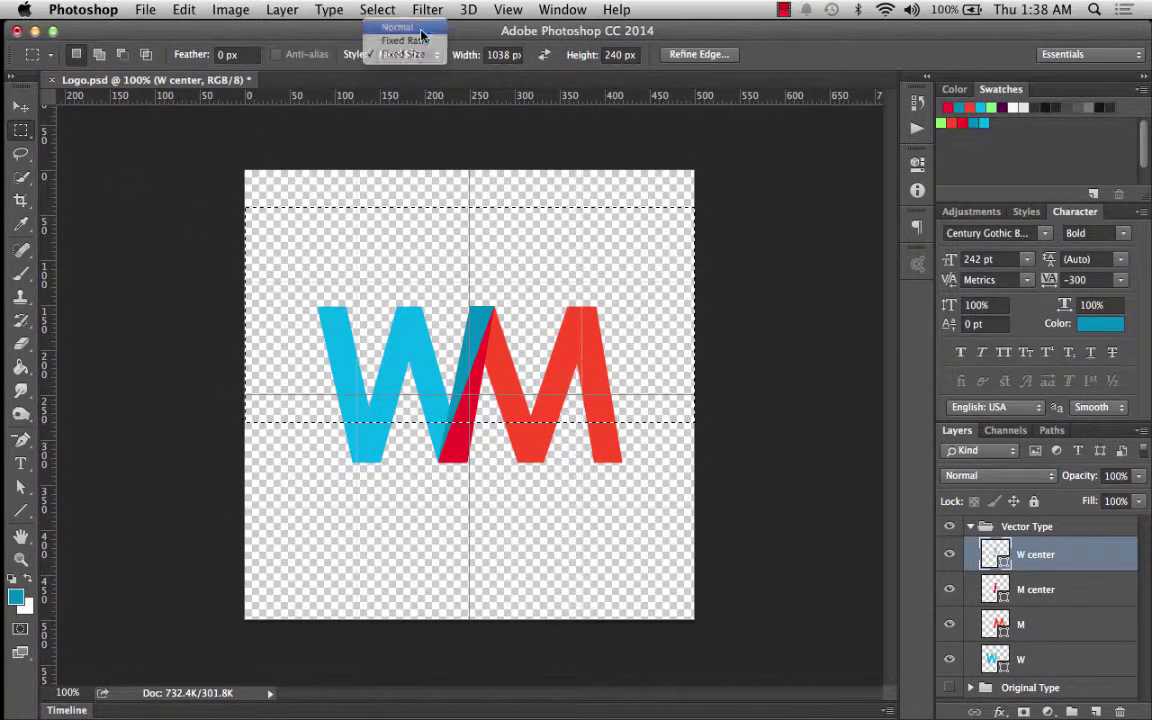
pyautogui.click(397, 27)
pyautogui.click(334, 180)
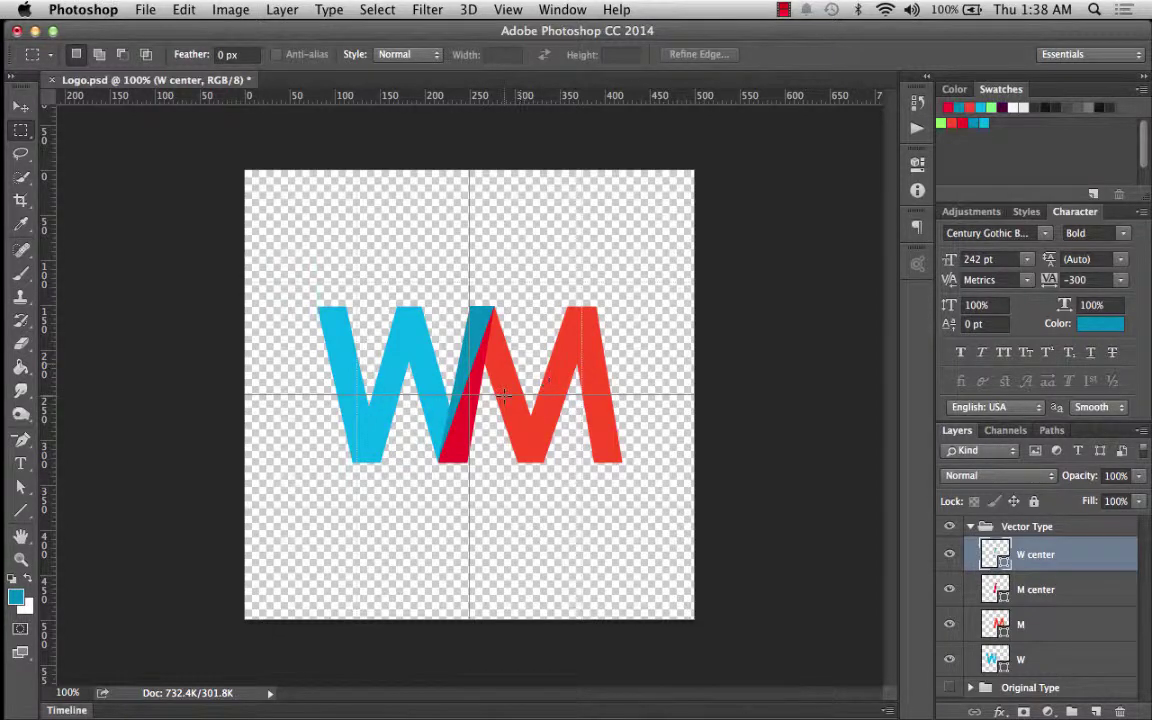
# Step: Switch to the Direct Selection Tool and try marquee-selecting the letters with Vector Type collapsed
pyautogui.click(970, 527)
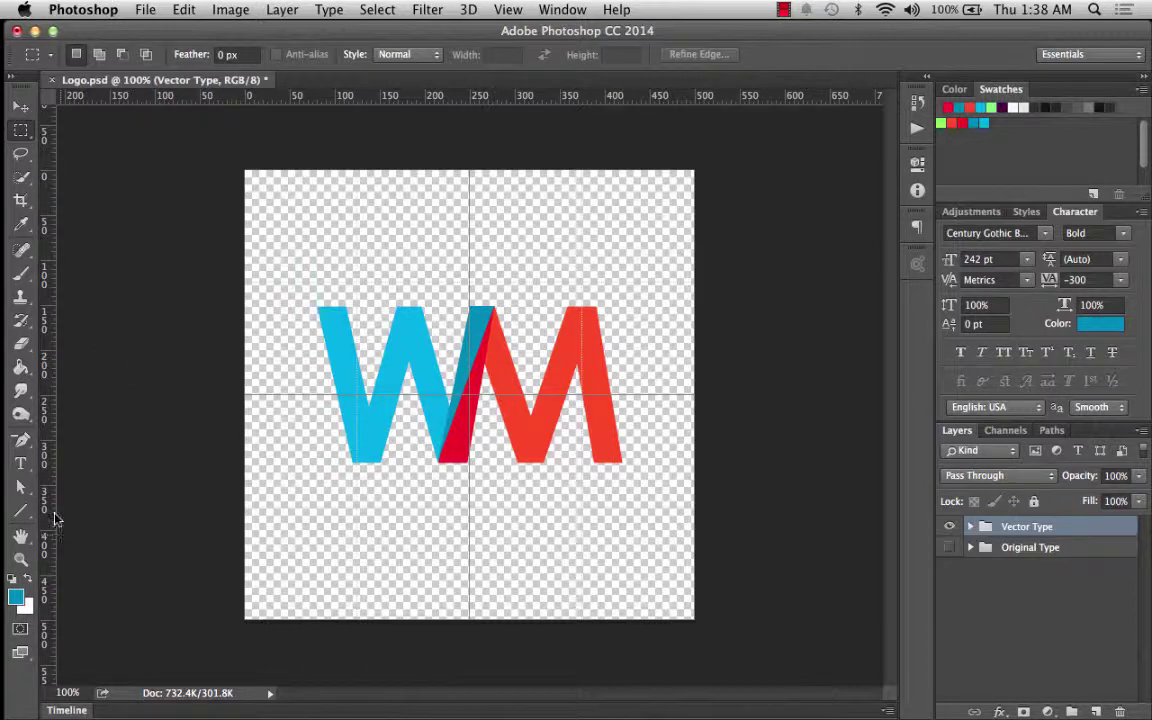
pyautogui.click(21, 488)
pyautogui.rightClick(21, 488)
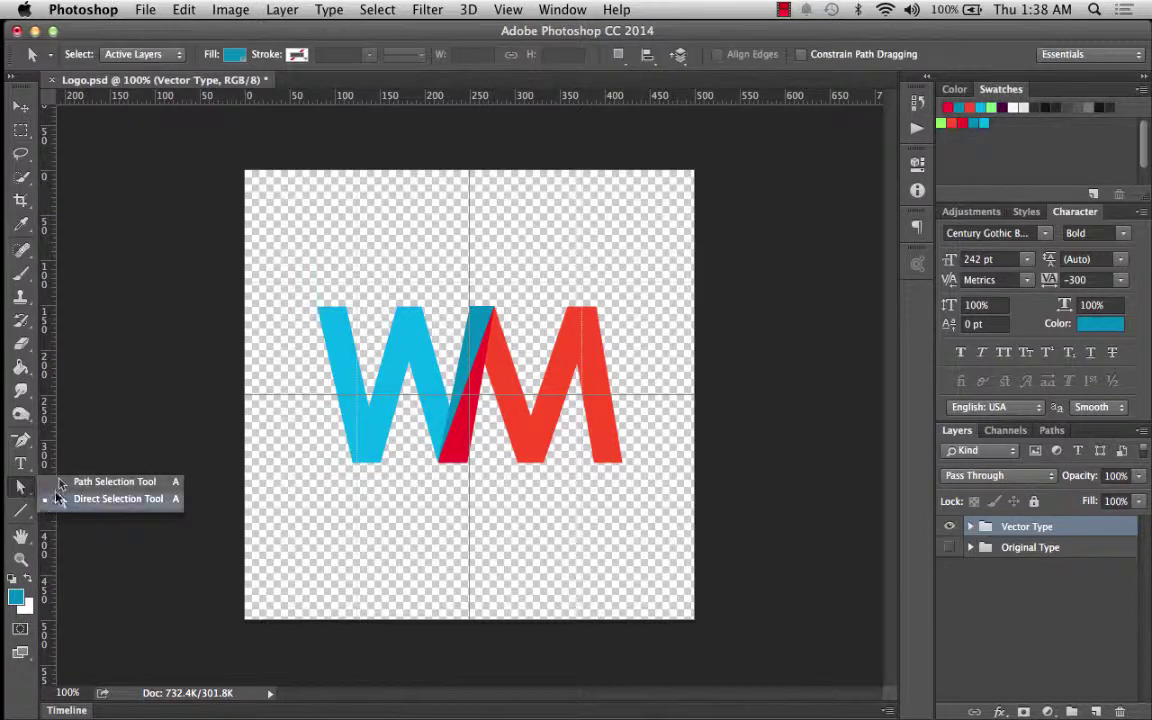
pyautogui.click(110, 499)
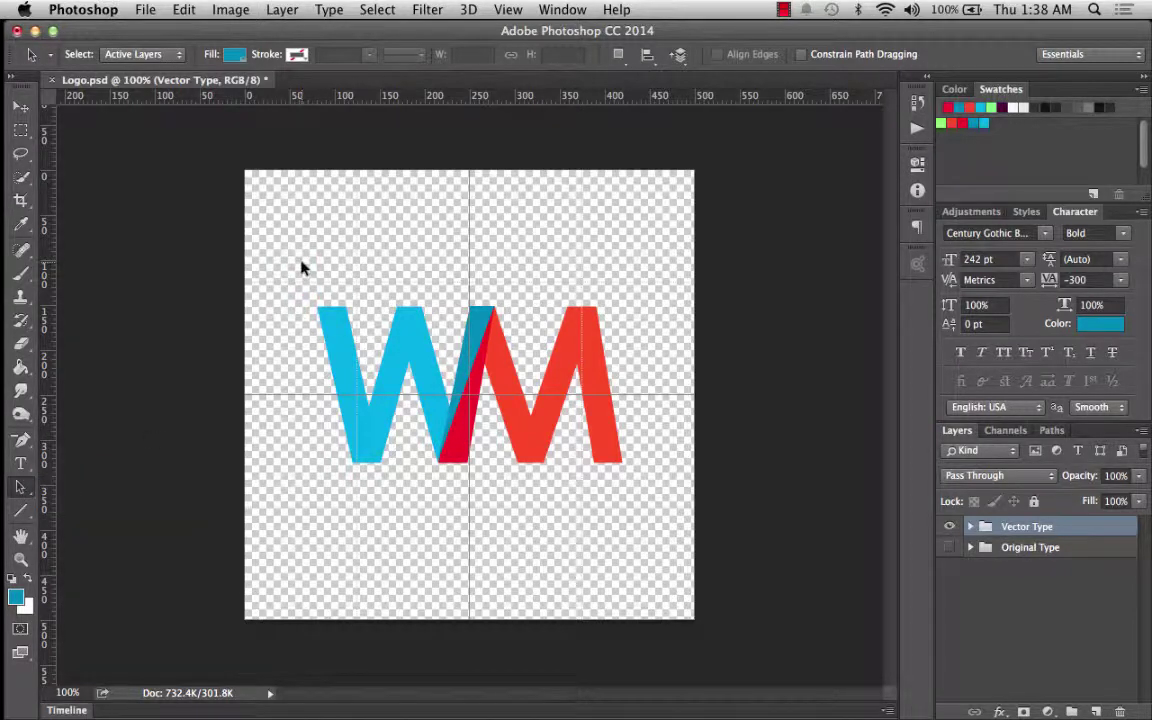
pyautogui.moveTo(262, 250); pyautogui.dragTo(708, 503)
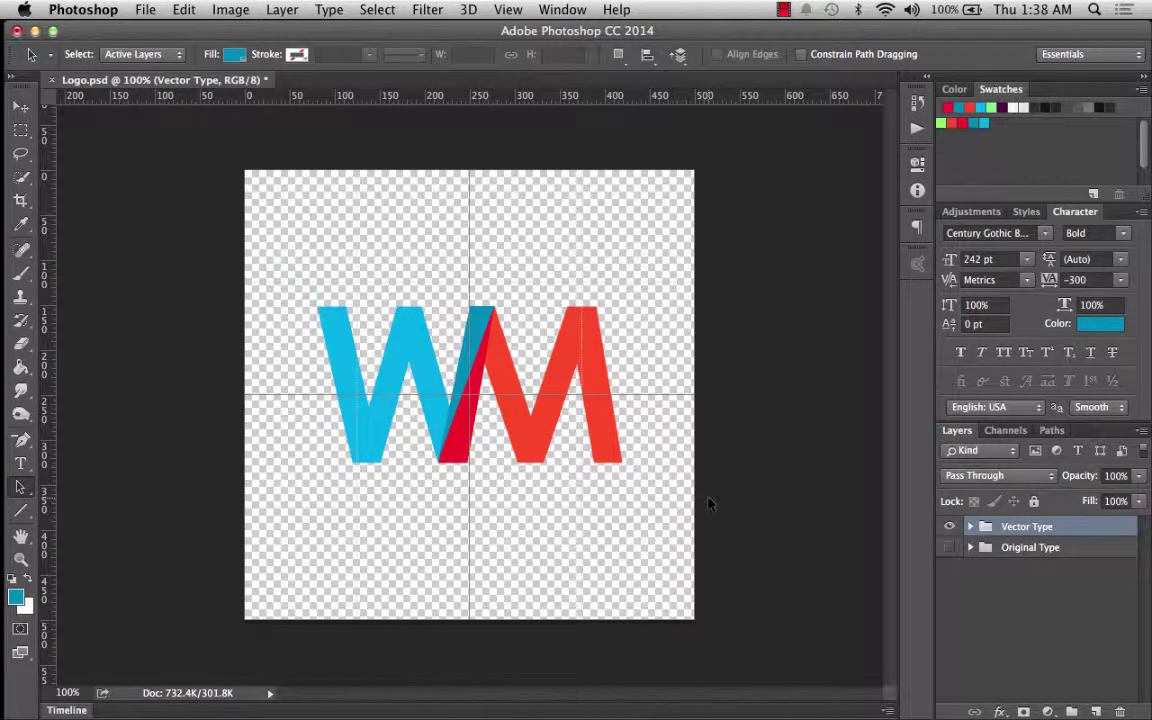
# Step: Expand Vector Type, select the W center, M center, M and W layers, and marquee their anchors
pyautogui.click(969, 526)
pyautogui.click(1018, 554)
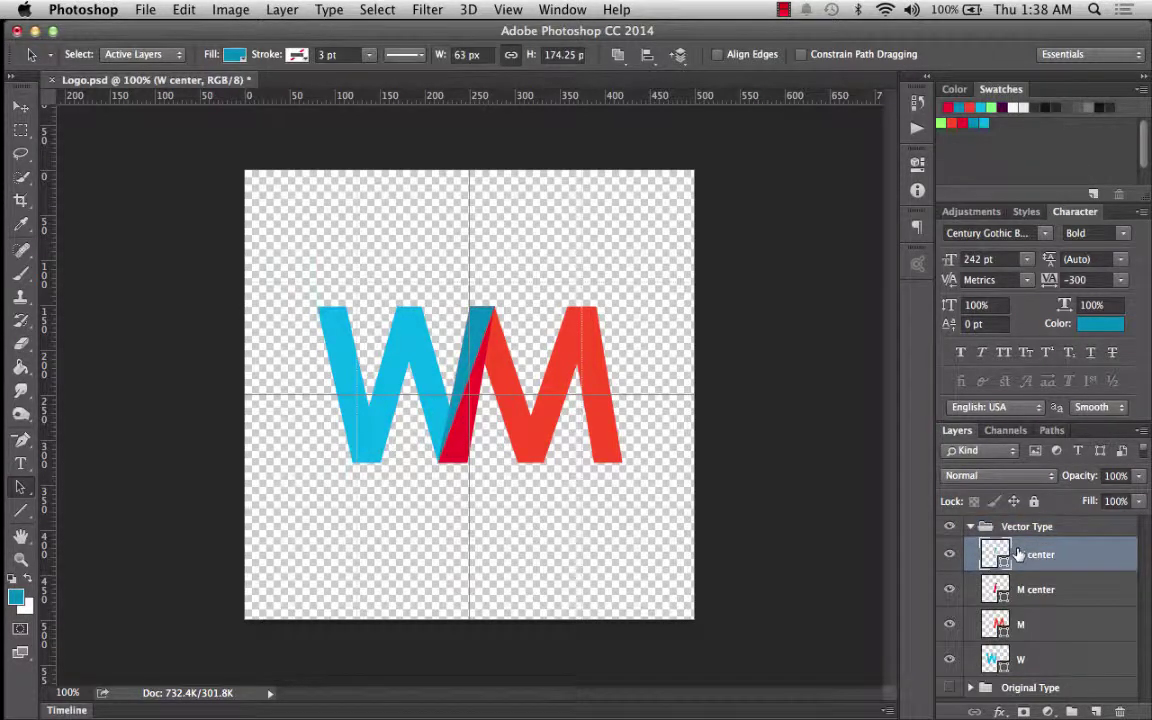
pyautogui.keyDown('shift'); pyautogui.click(1028, 590); pyautogui.keyUp('shift')
pyautogui.keyDown('shift'); pyautogui.click(1028, 622); pyautogui.keyUp('shift')
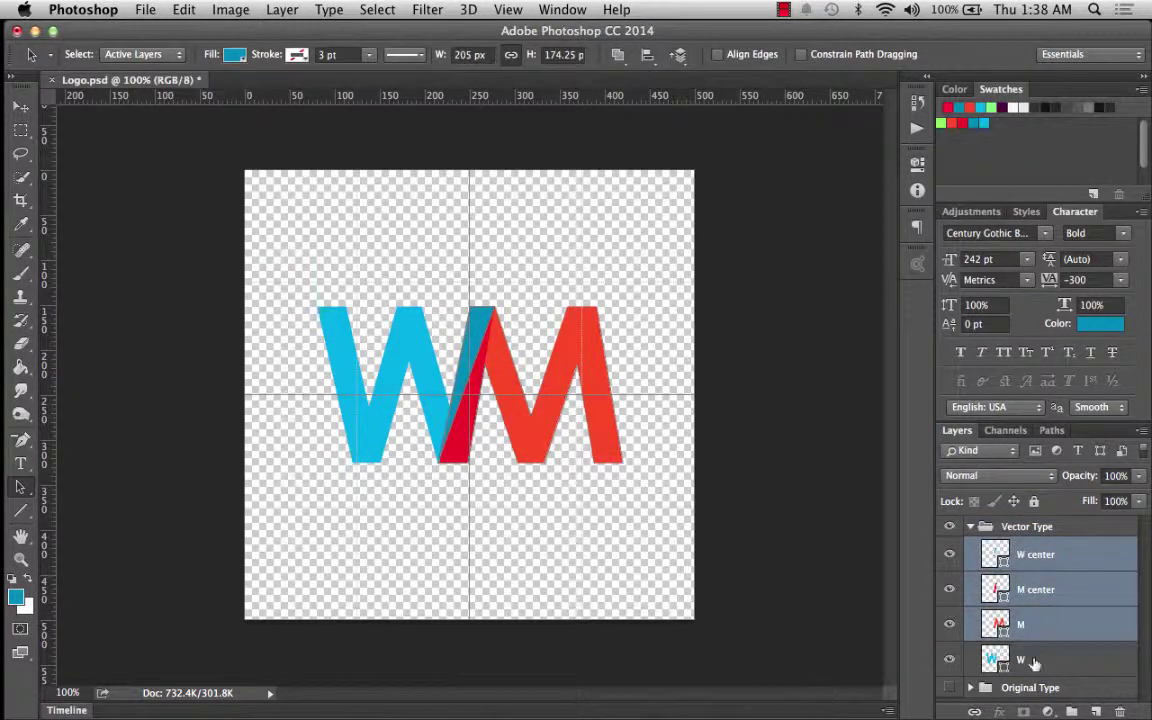
pyautogui.keyDown('shift'); pyautogui.click(1034, 663); pyautogui.keyUp('shift')
pyautogui.moveTo(284, 278); pyautogui.dragTo(697, 511)
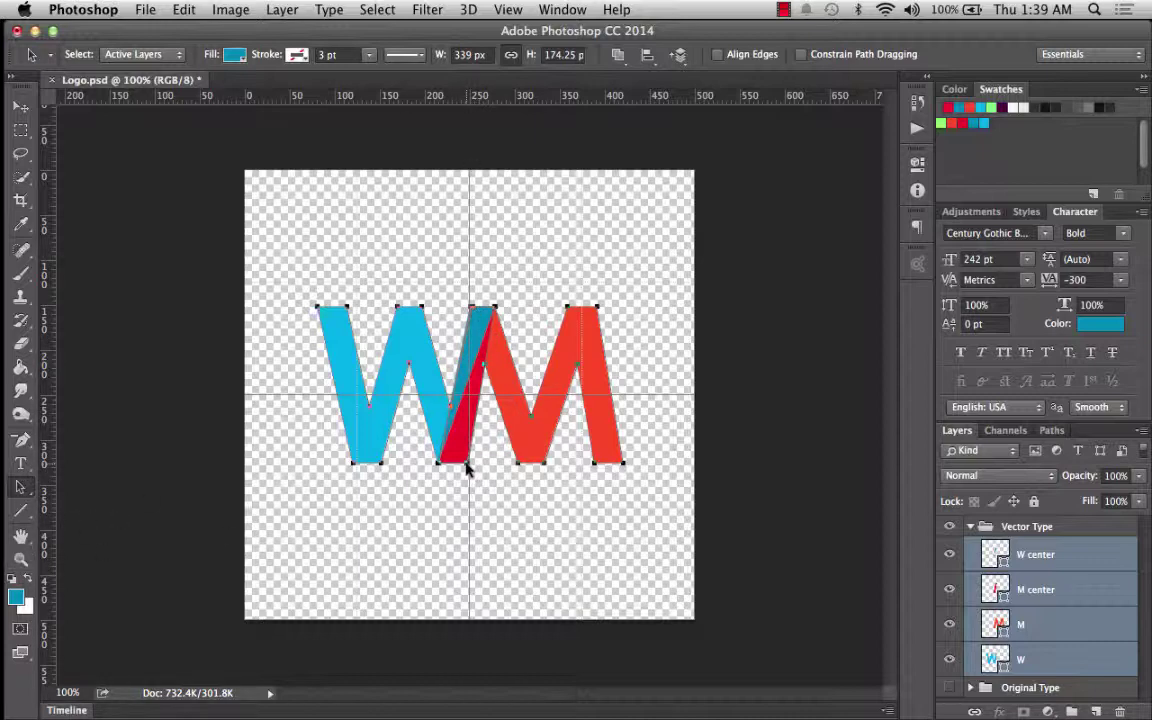
# Step: Nudge all four letter shapes right with the Path Selection Tool, then zoom back to 100%
pyautogui.press('z')
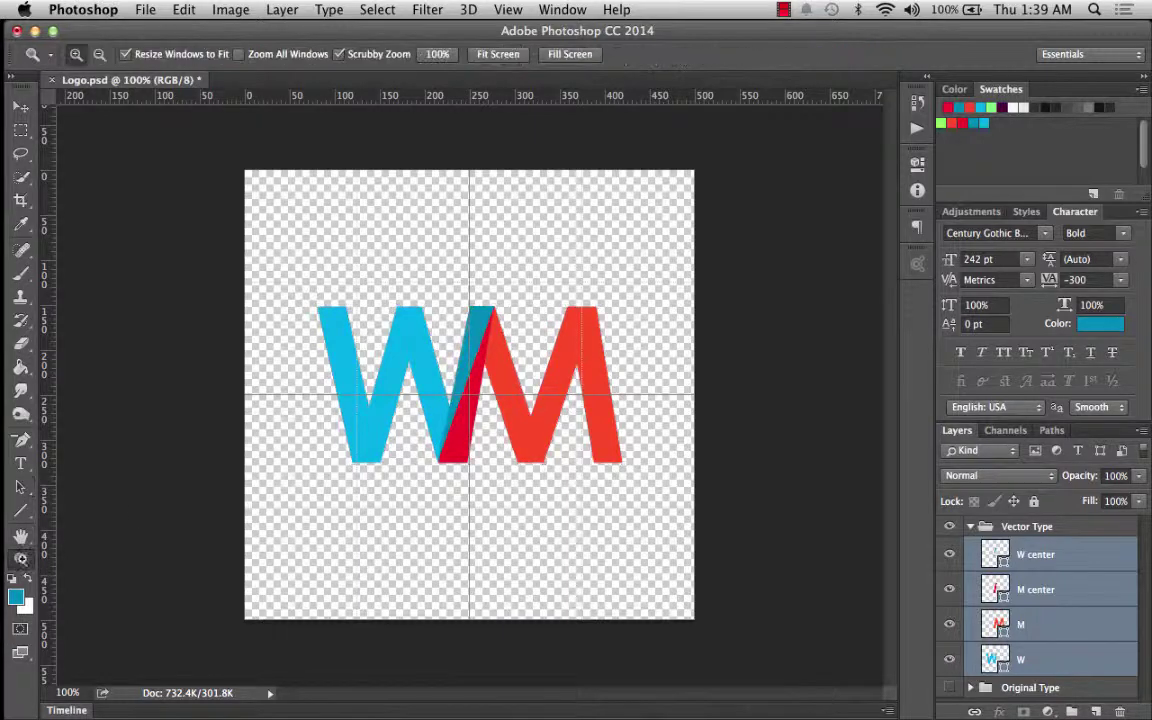
pyautogui.click(465, 410)
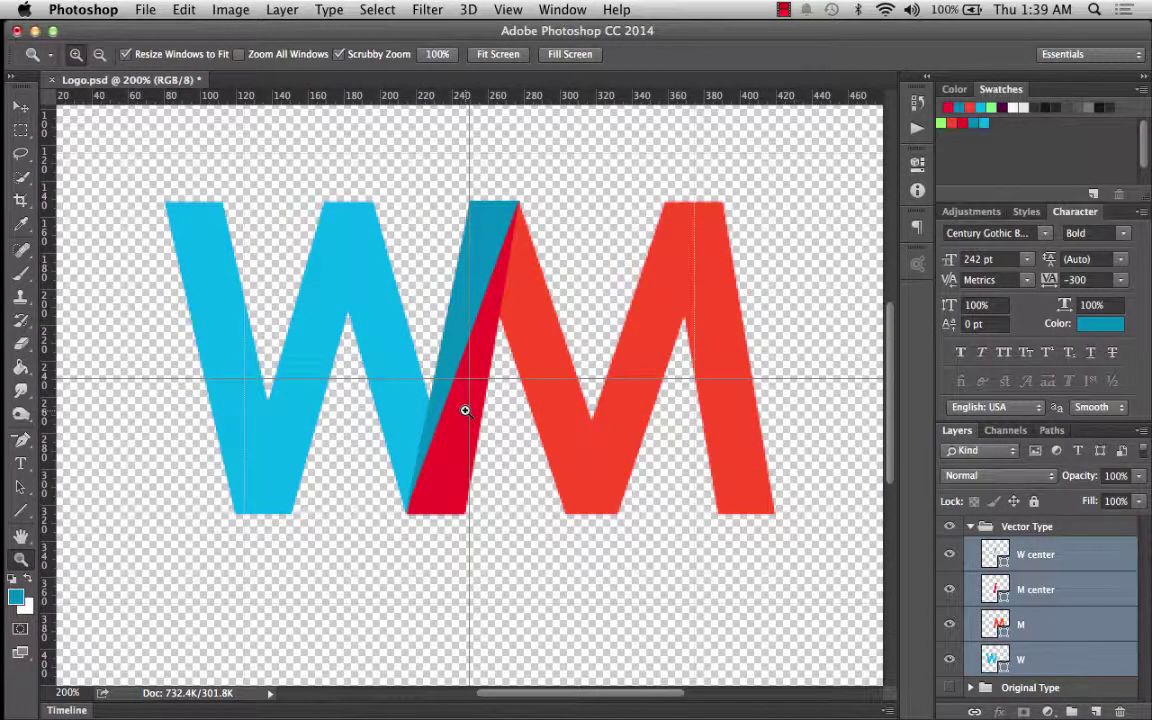
pyautogui.click(465, 410)
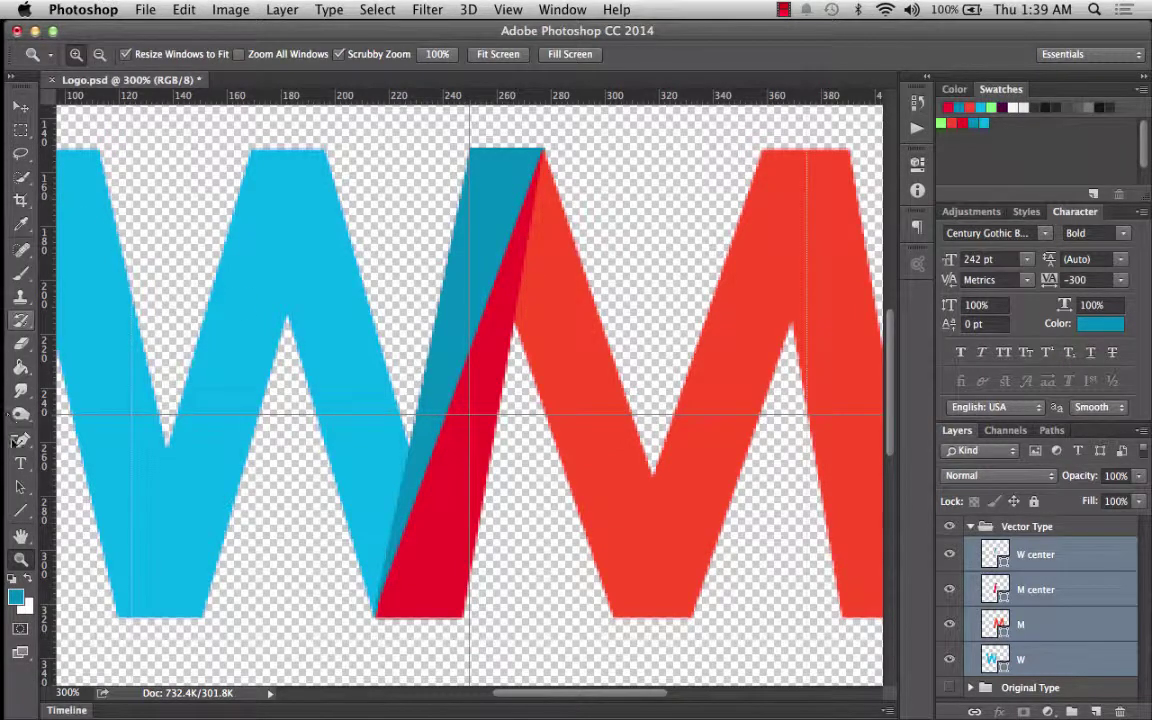
pyautogui.click(17, 488)
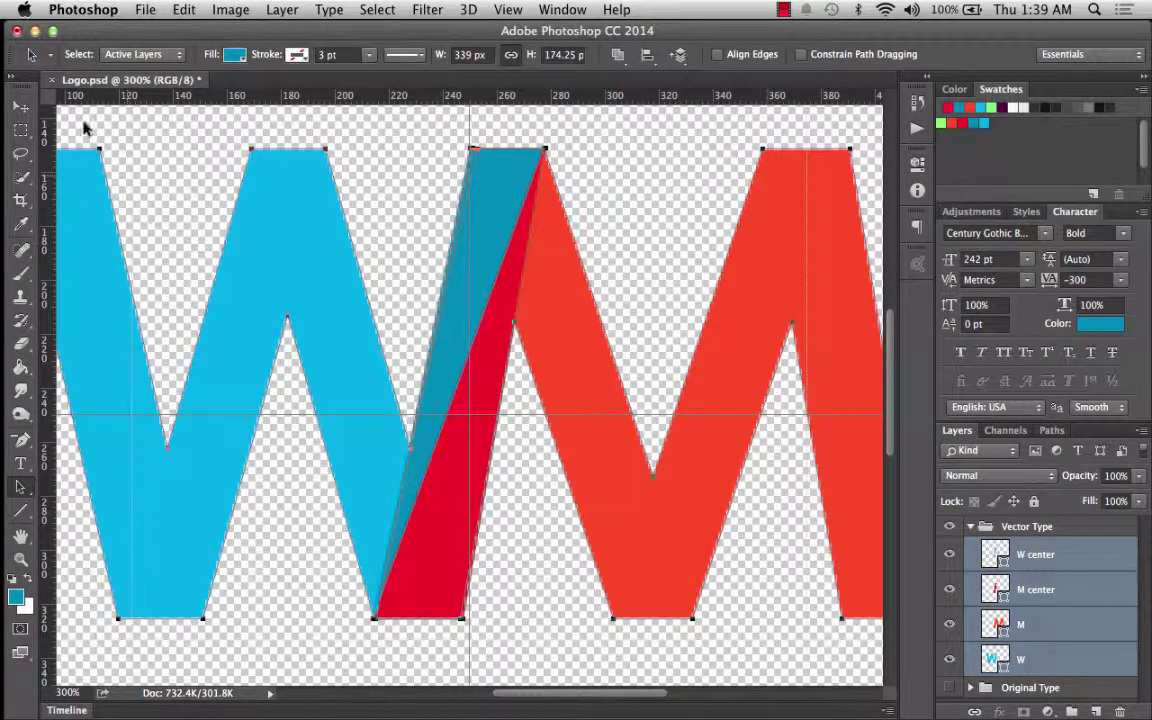
pyautogui.press('Right')
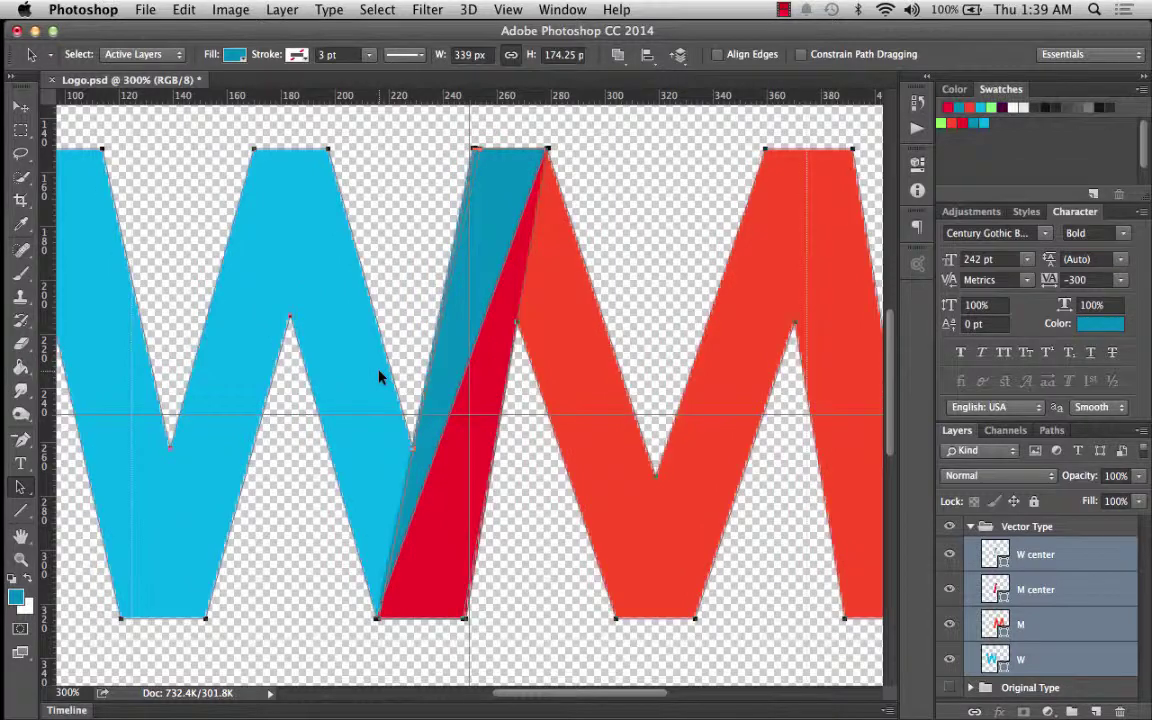
pyautogui.press('z')
pyautogui.press('super+1')
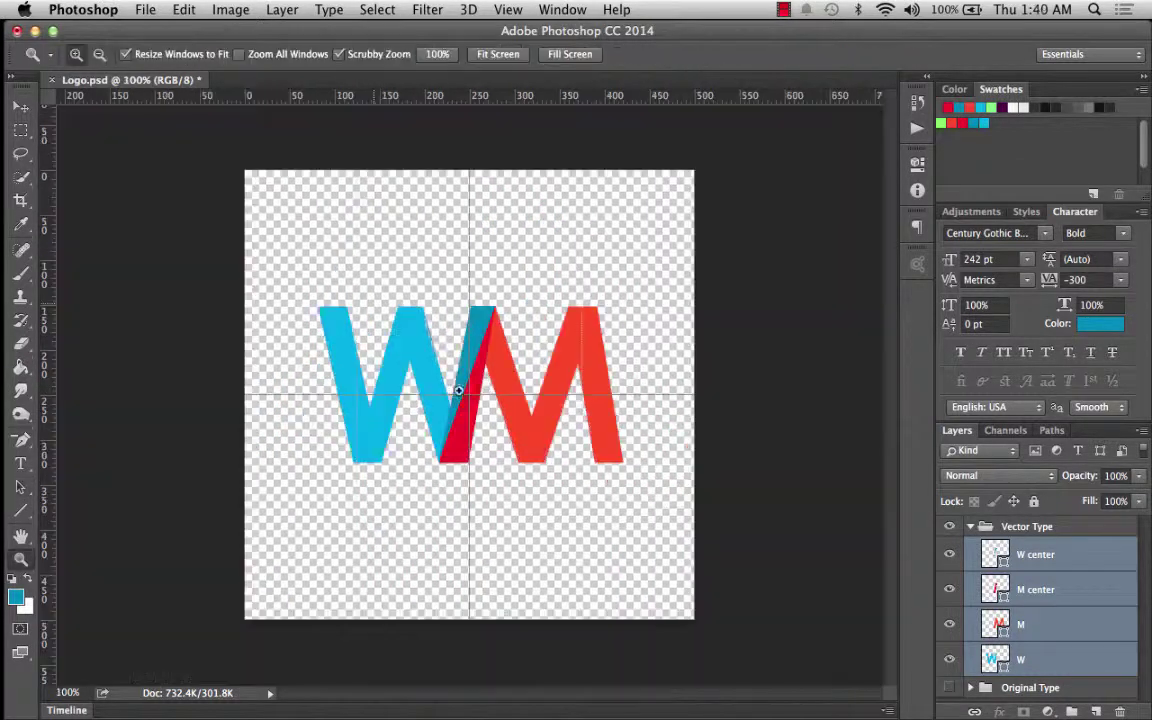